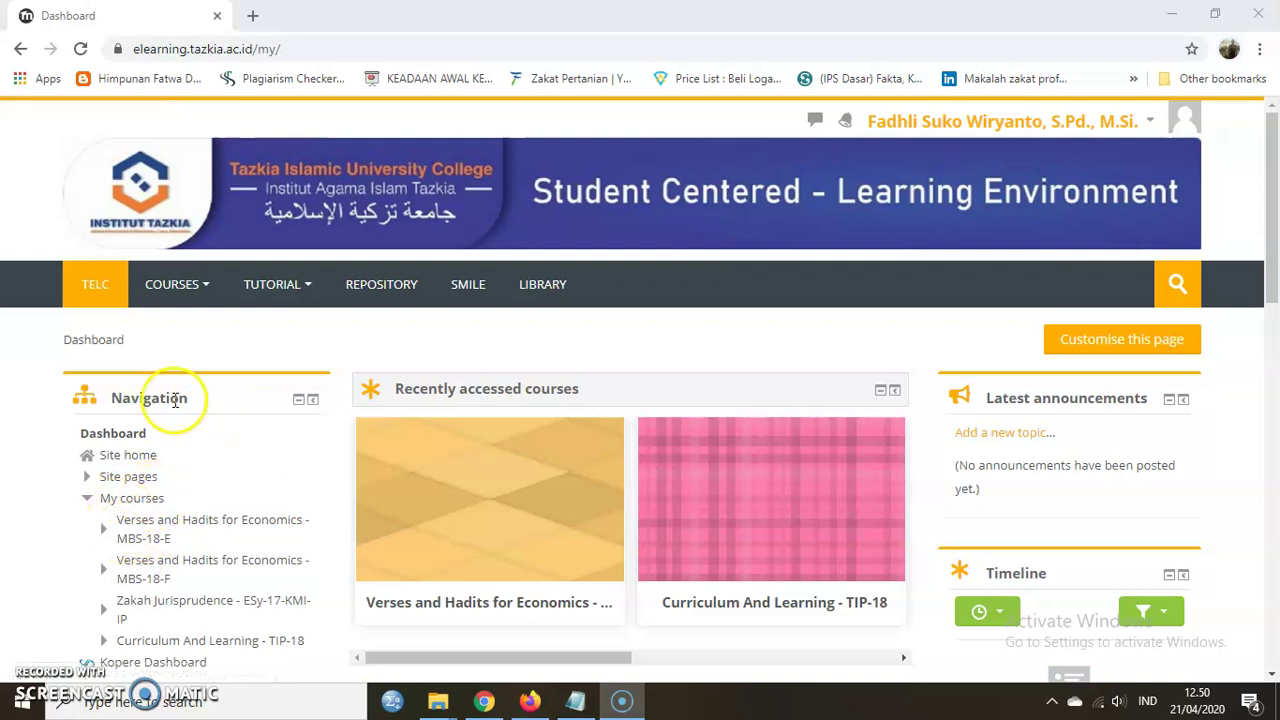
Open the Verses and Hadits for Economics - MBS-18-E course and turn its editing mode on
{"action": "scroll", "coordinate": [145, 532], "scroll_direction": "down", "scroll_amount": 1}
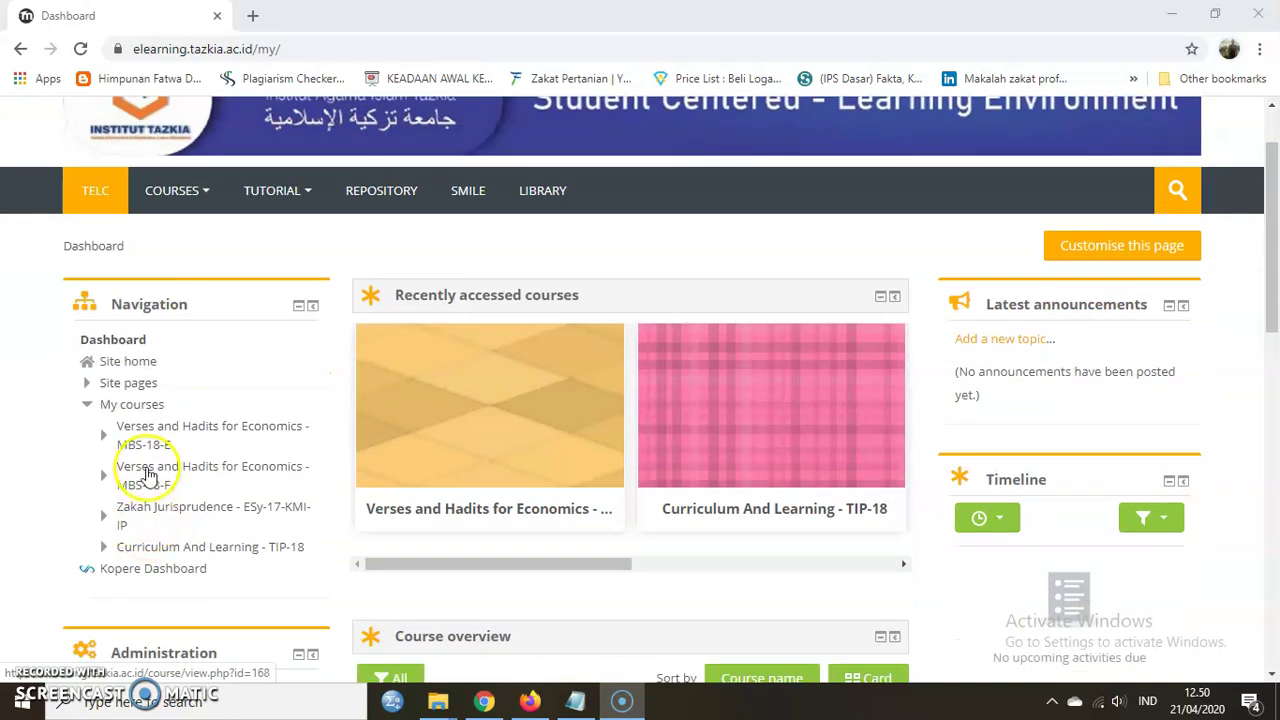
{"action": "left_click", "coordinate": [155, 435]}
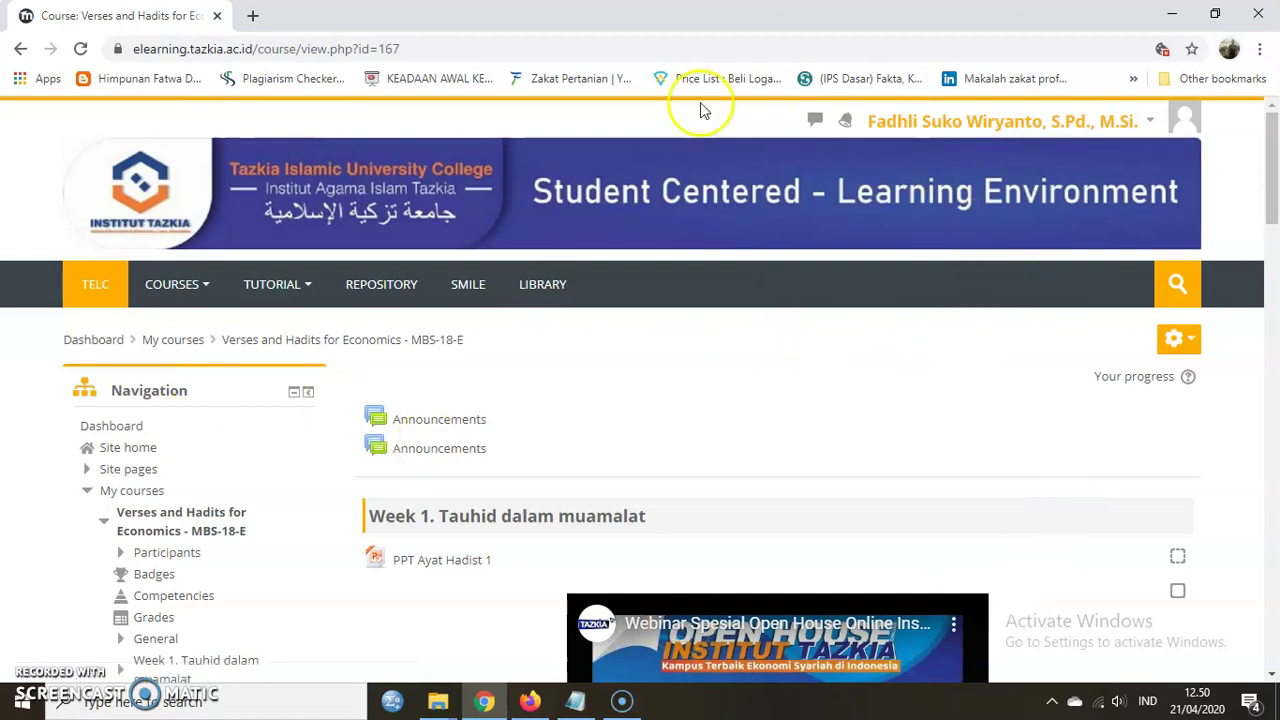
{"action": "left_click", "coordinate": [1176, 346]}
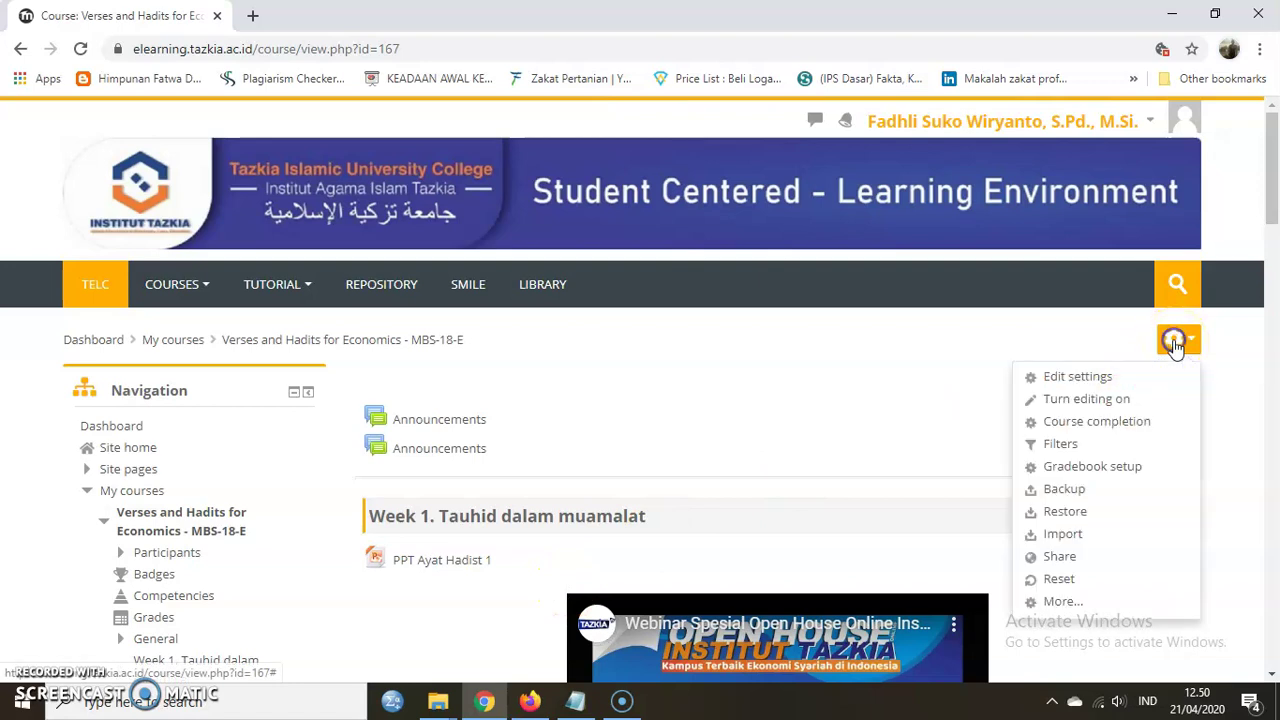
{"action": "left_click", "coordinate": [1125, 400]}
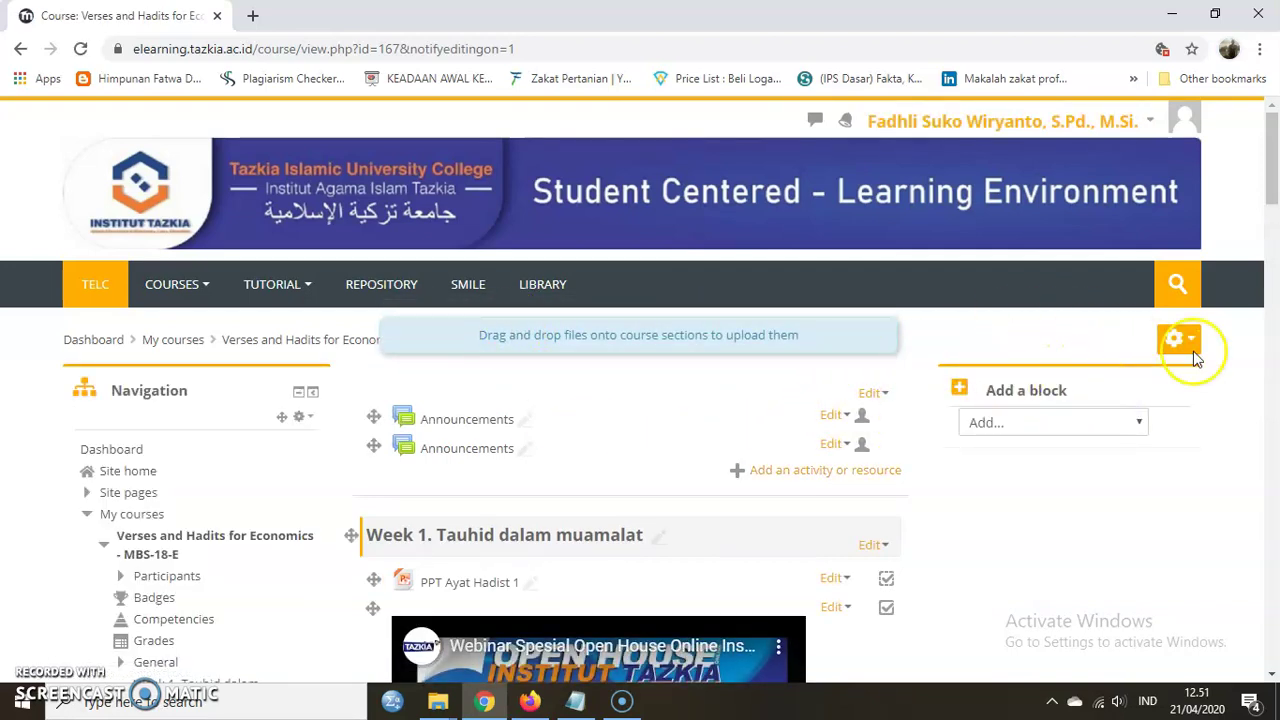
Add a new Quiz activity to the course's Week 6 section
{"action": "scroll", "coordinate": [714, 457], "scroll_direction": "down", "scroll_amount": 5}
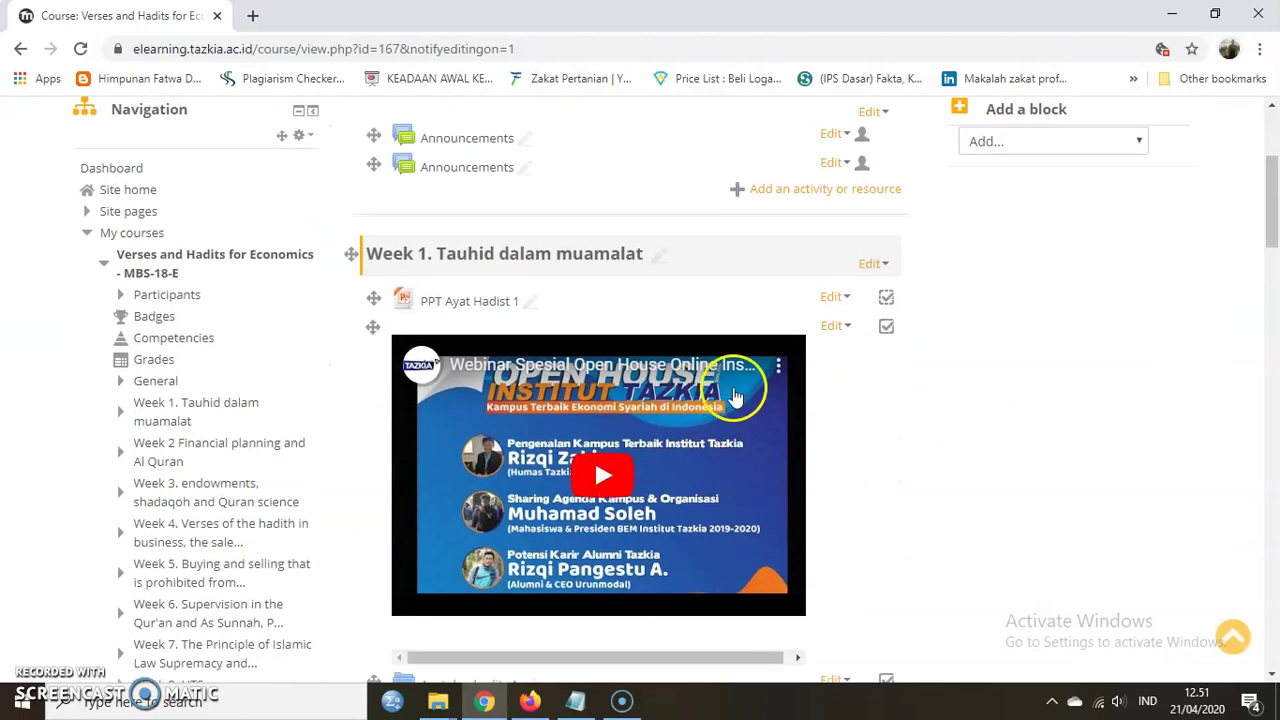
{"action": "scroll", "coordinate": [655, 395], "scroll_direction": "down", "scroll_amount": 3}
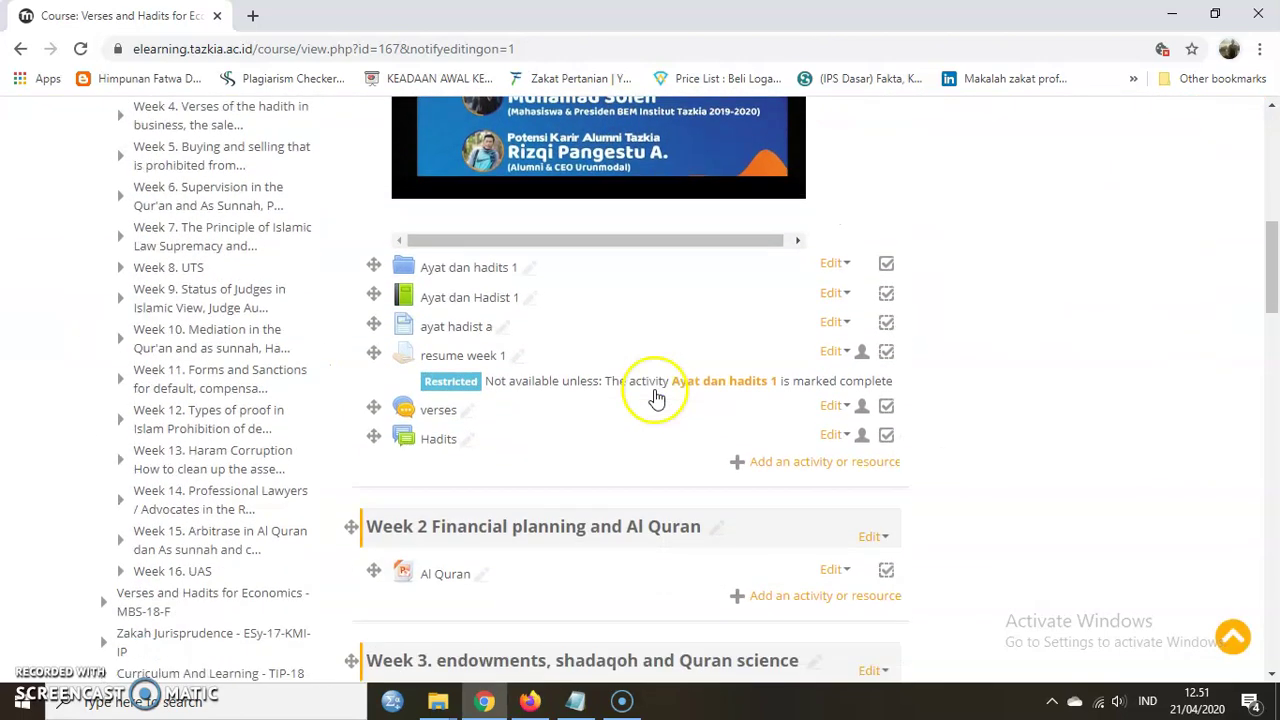
{"action": "scroll", "coordinate": [655, 397], "scroll_direction": "down", "scroll_amount": 1}
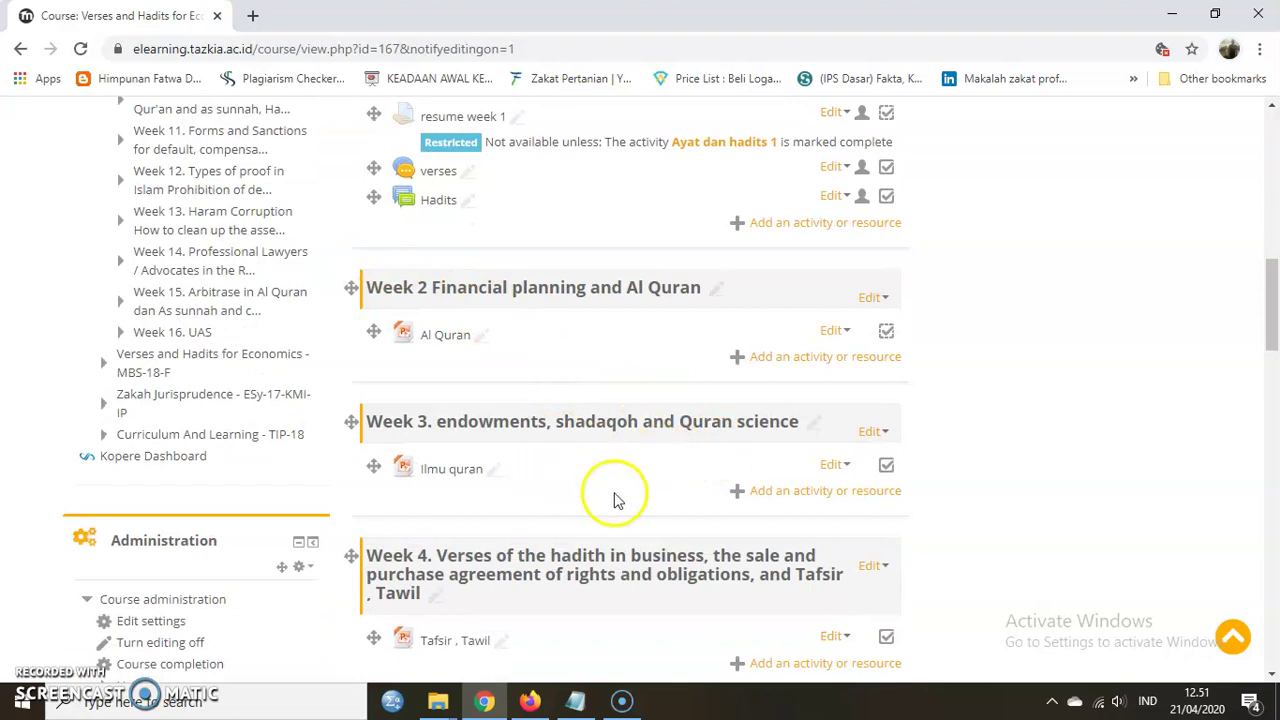
{"action": "scroll", "coordinate": [608, 449], "scroll_direction": "down", "scroll_amount": 2}
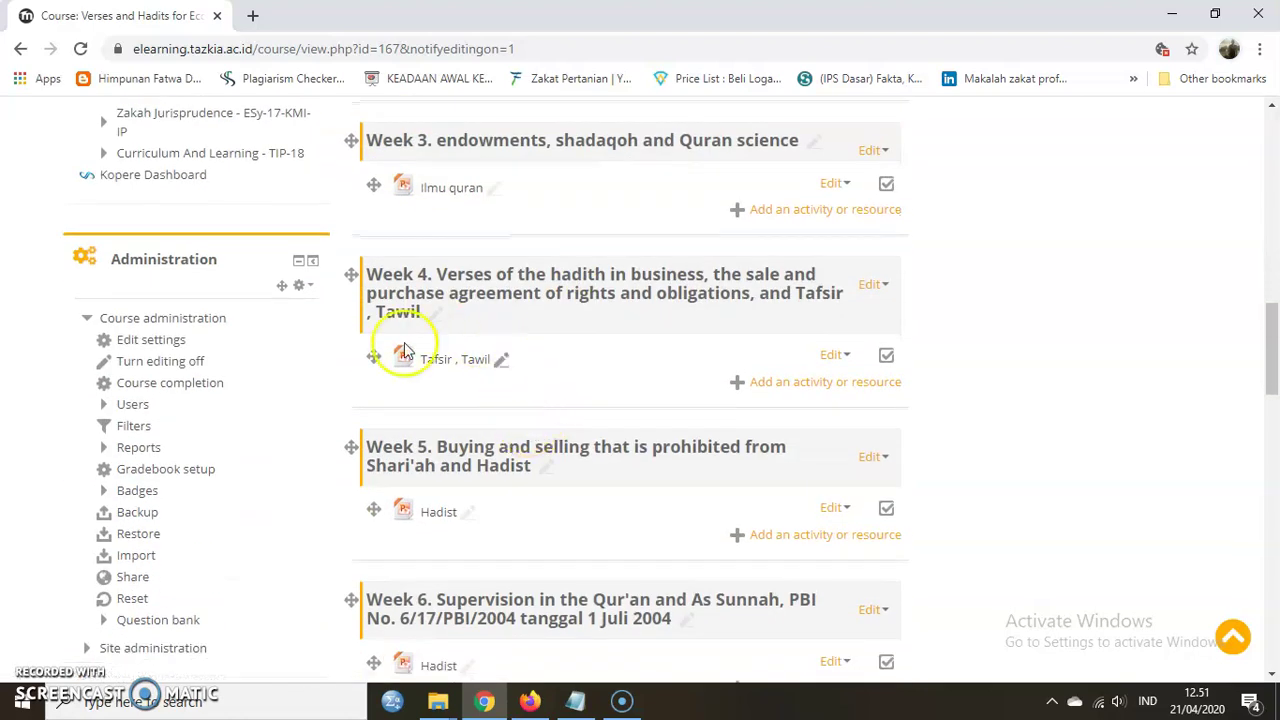
{"action": "scroll", "coordinate": [475, 485], "scroll_direction": "down", "scroll_amount": 2}
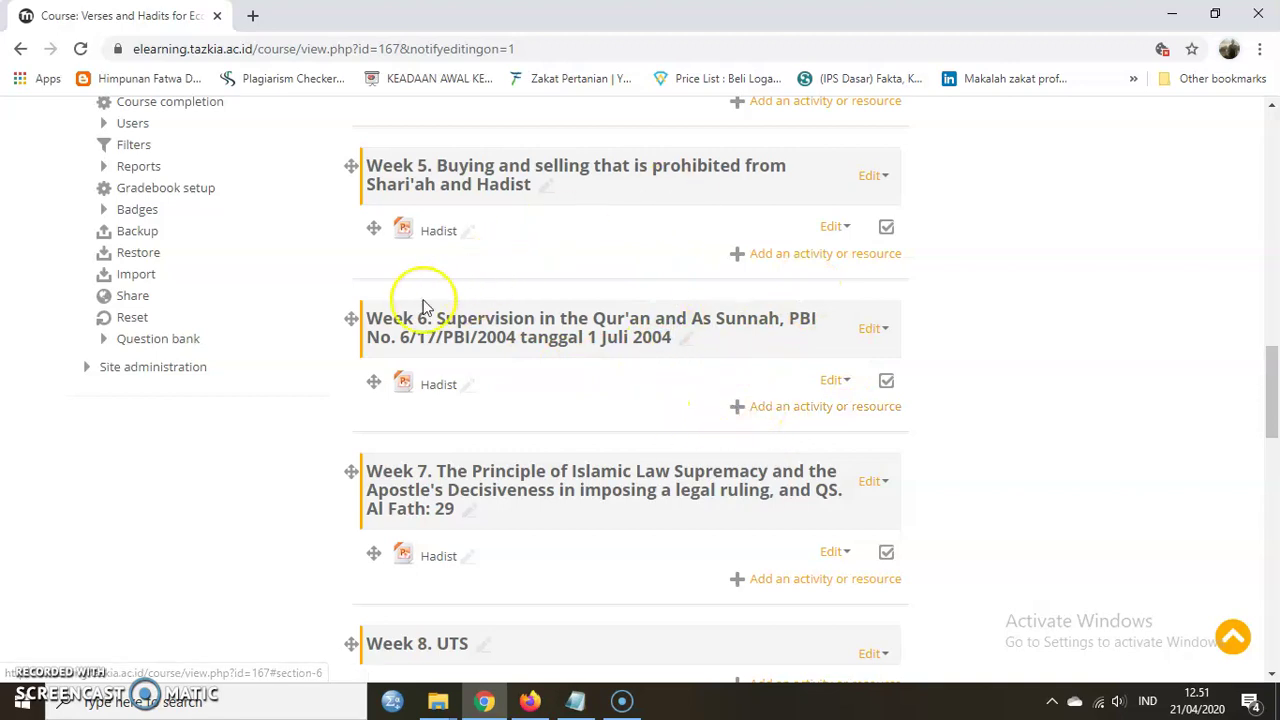
{"action": "left_click", "coordinate": [781, 410]}
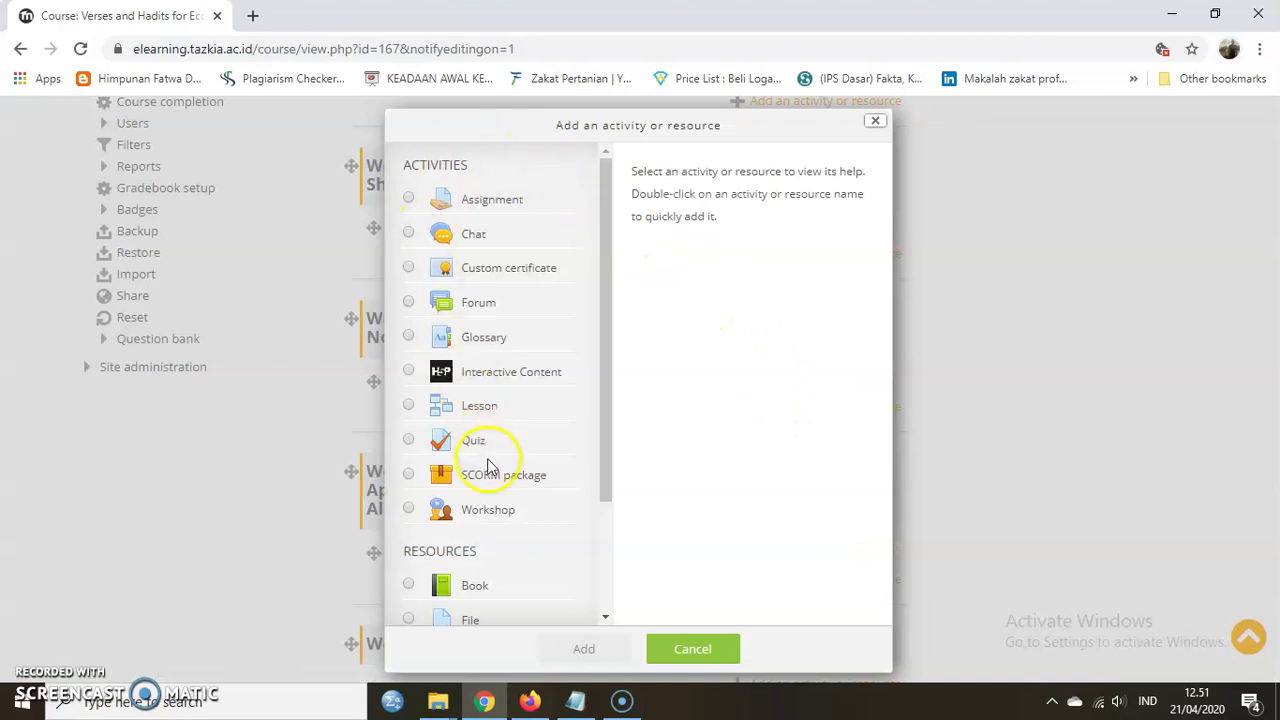
{"action": "scroll", "coordinate": [500, 543], "scroll_direction": "down", "scroll_amount": 3}
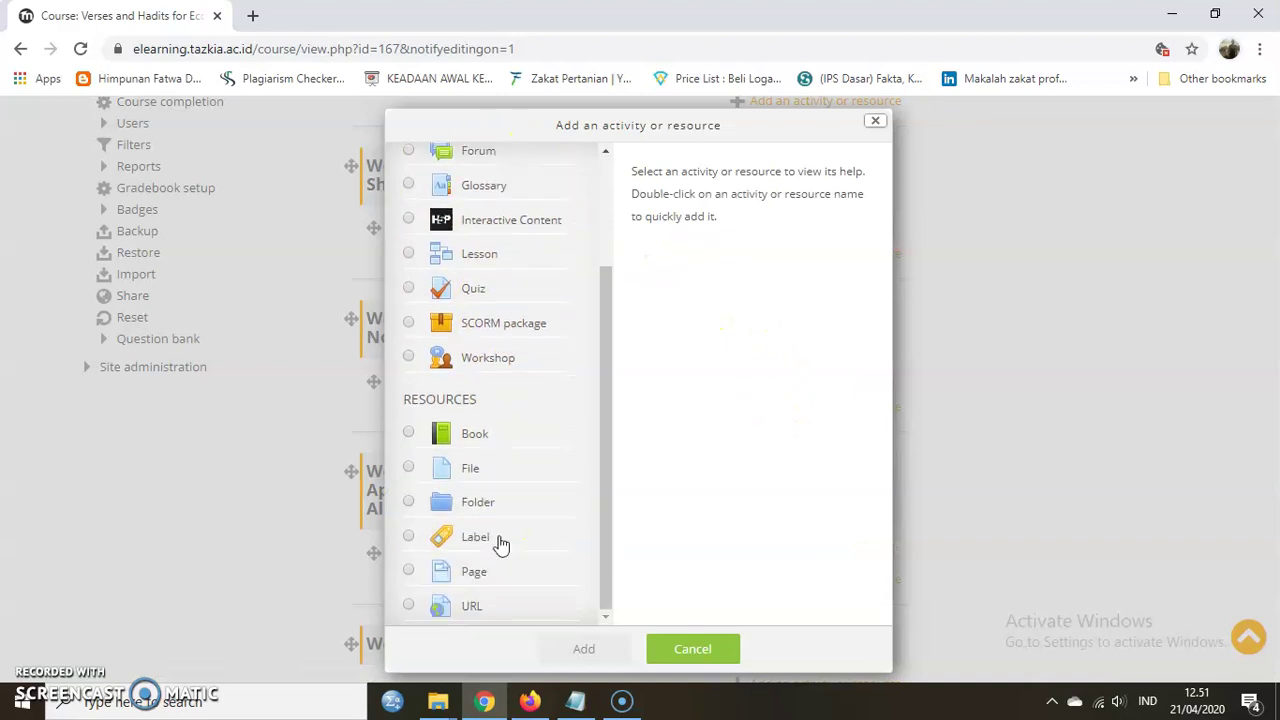
{"action": "scroll", "coordinate": [500, 540], "scroll_direction": "up", "scroll_amount": 3}
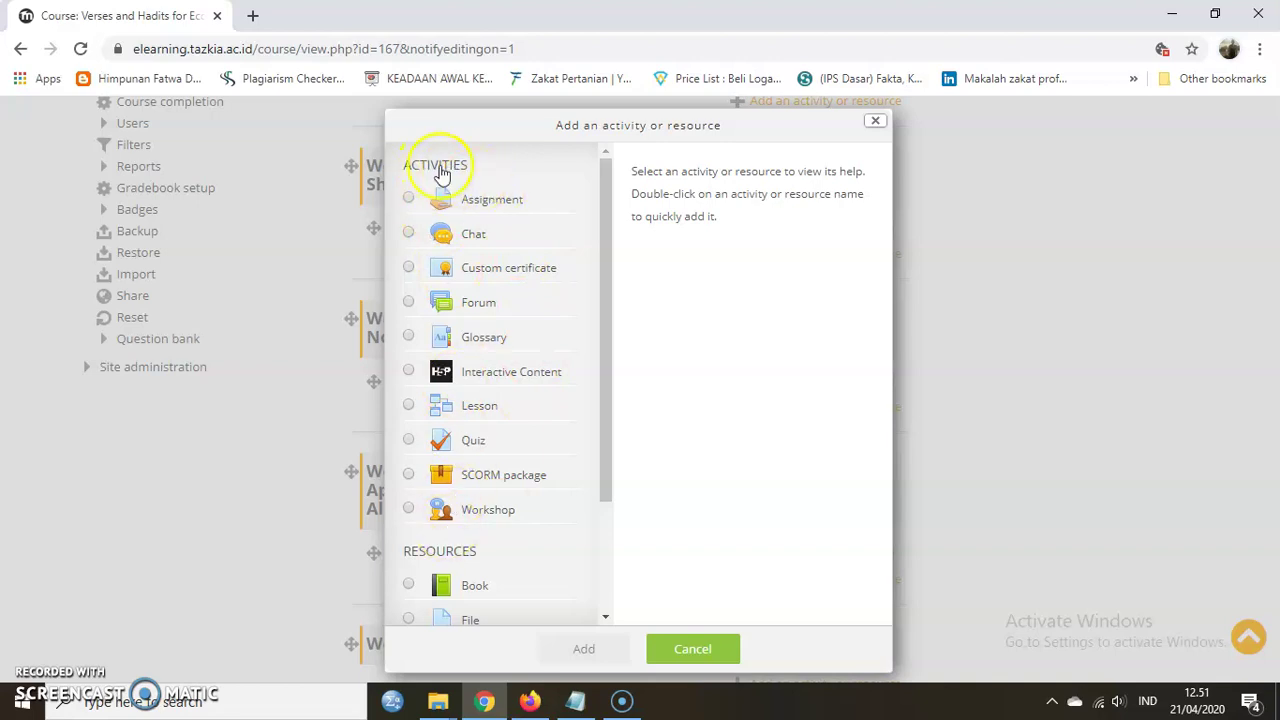
{"action": "left_click", "coordinate": [457, 447]}
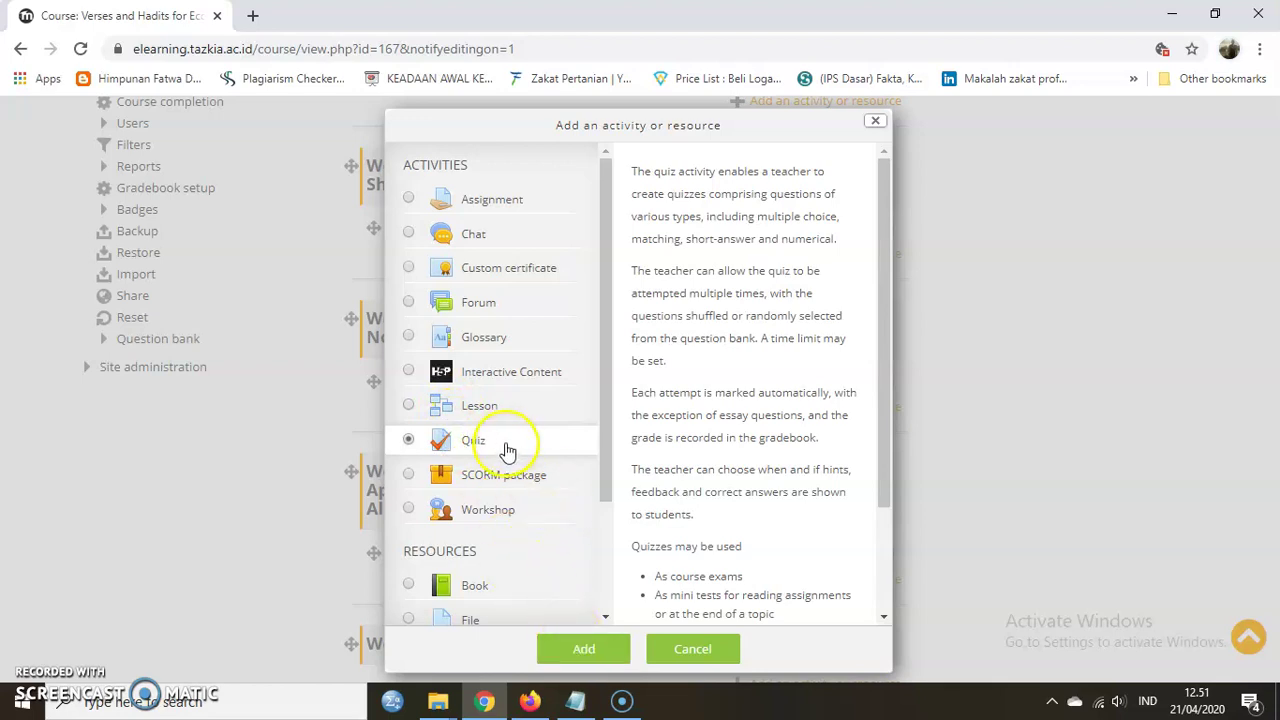
{"action": "double_click", "coordinate": [505, 443]}
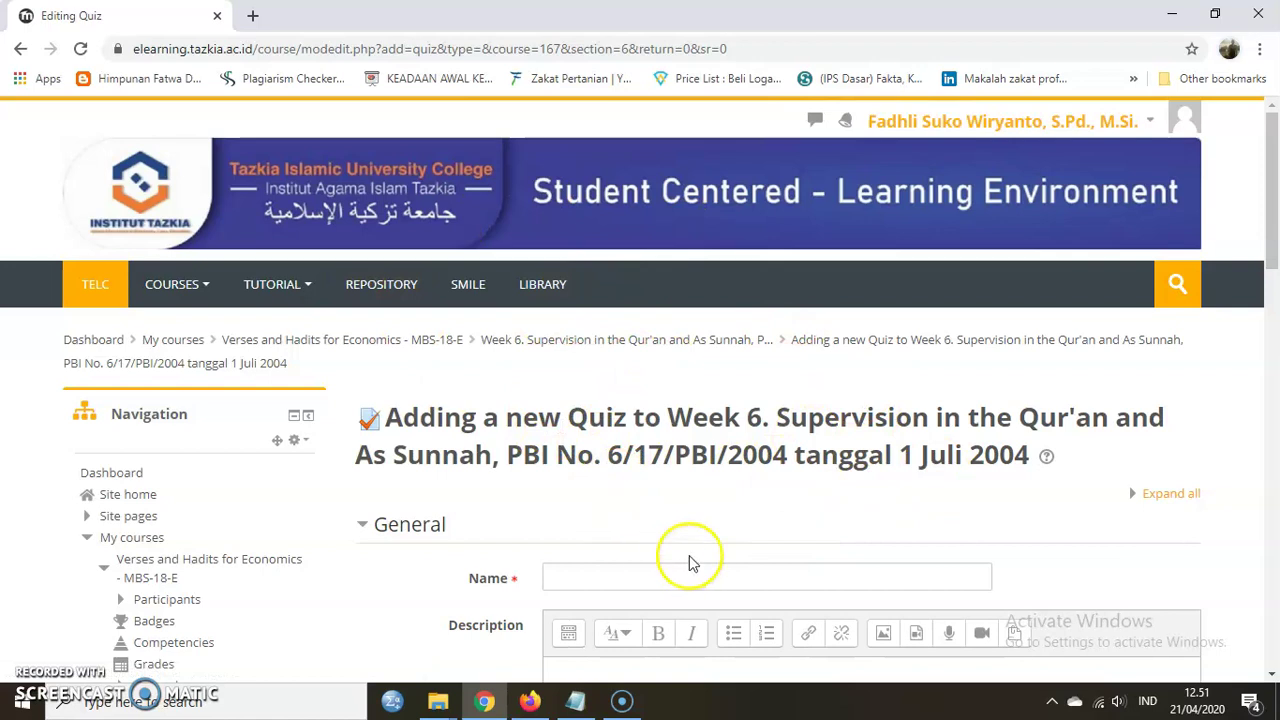
Name the quiz "Quiz Week 6" and leave its description empty
{"action": "scroll", "coordinate": [634, 525], "scroll_direction": "down", "scroll_amount": 2}
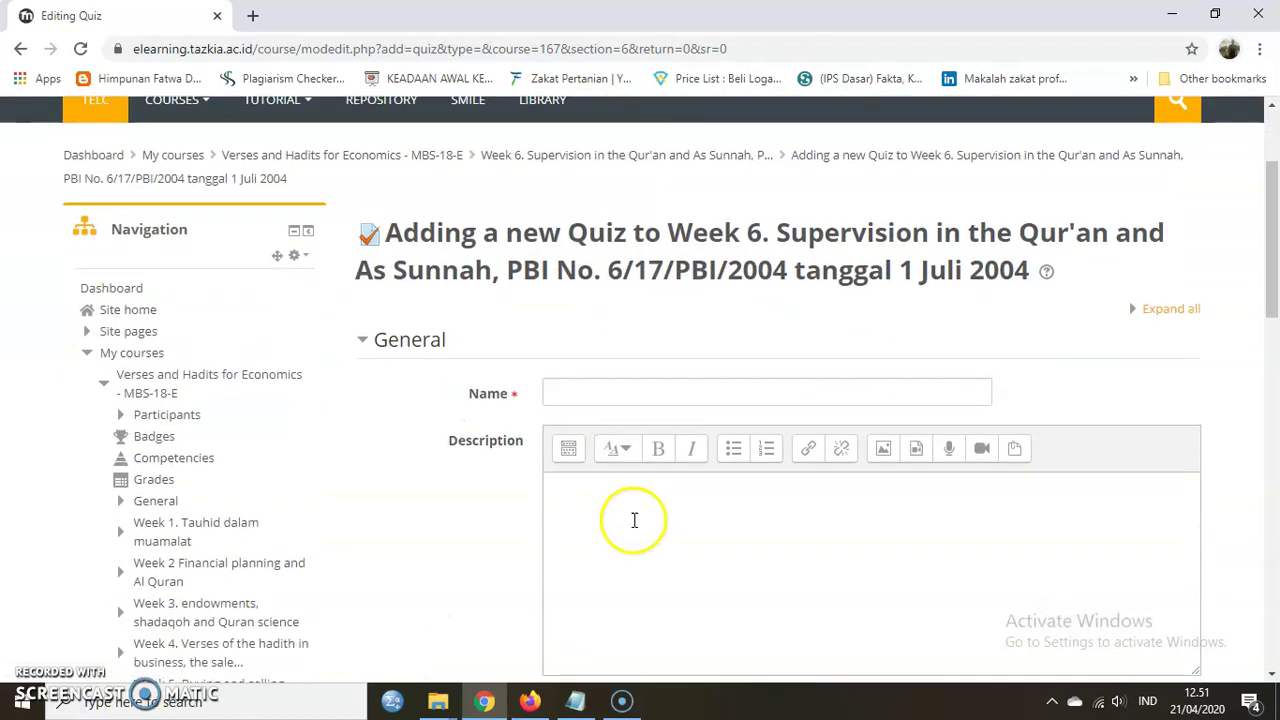
{"action": "left_click", "coordinate": [582, 388]}
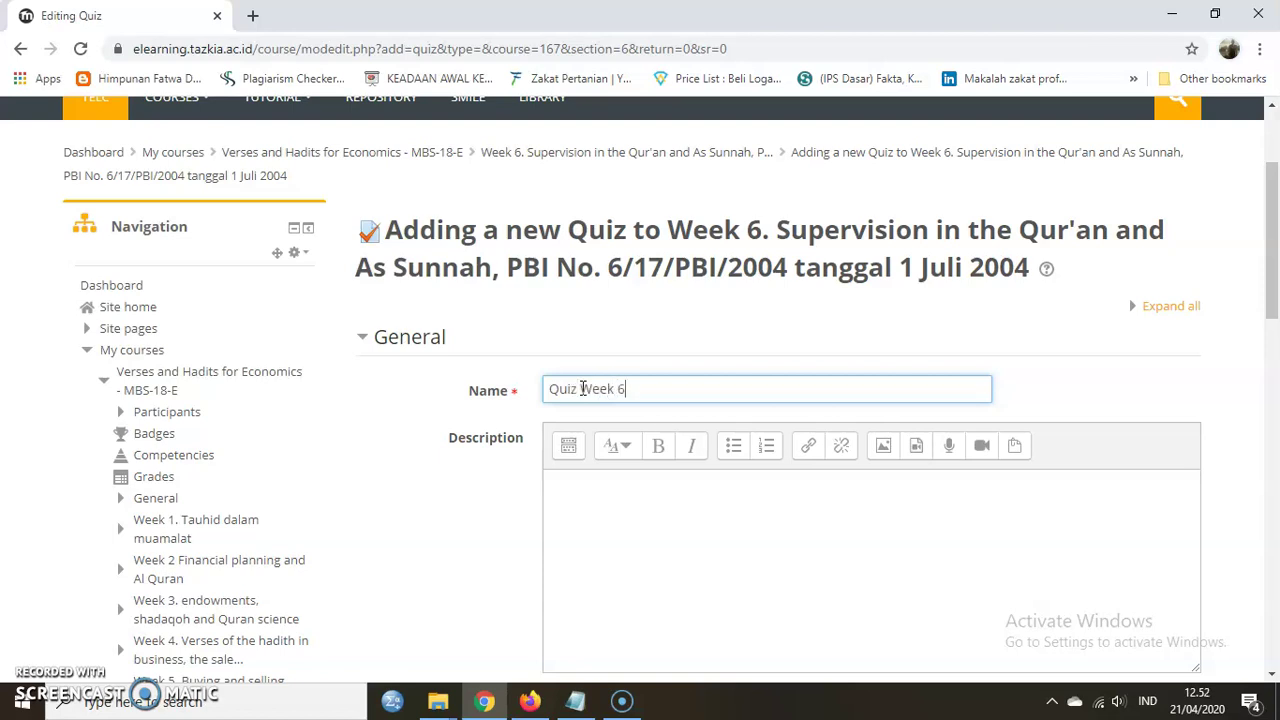
{"action": "scroll", "coordinate": [640, 497], "scroll_direction": "down", "scroll_amount": 1}
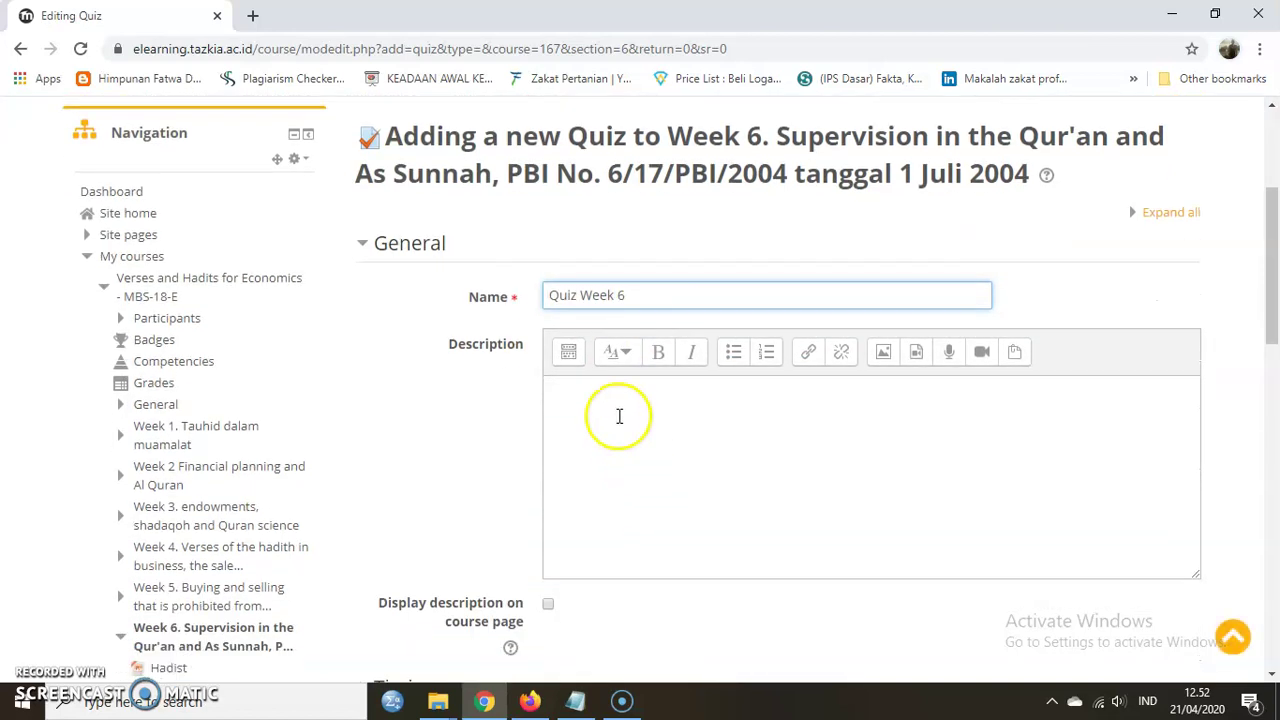
{"action": "scroll", "coordinate": [600, 415], "scroll_direction": "down", "scroll_amount": 2}
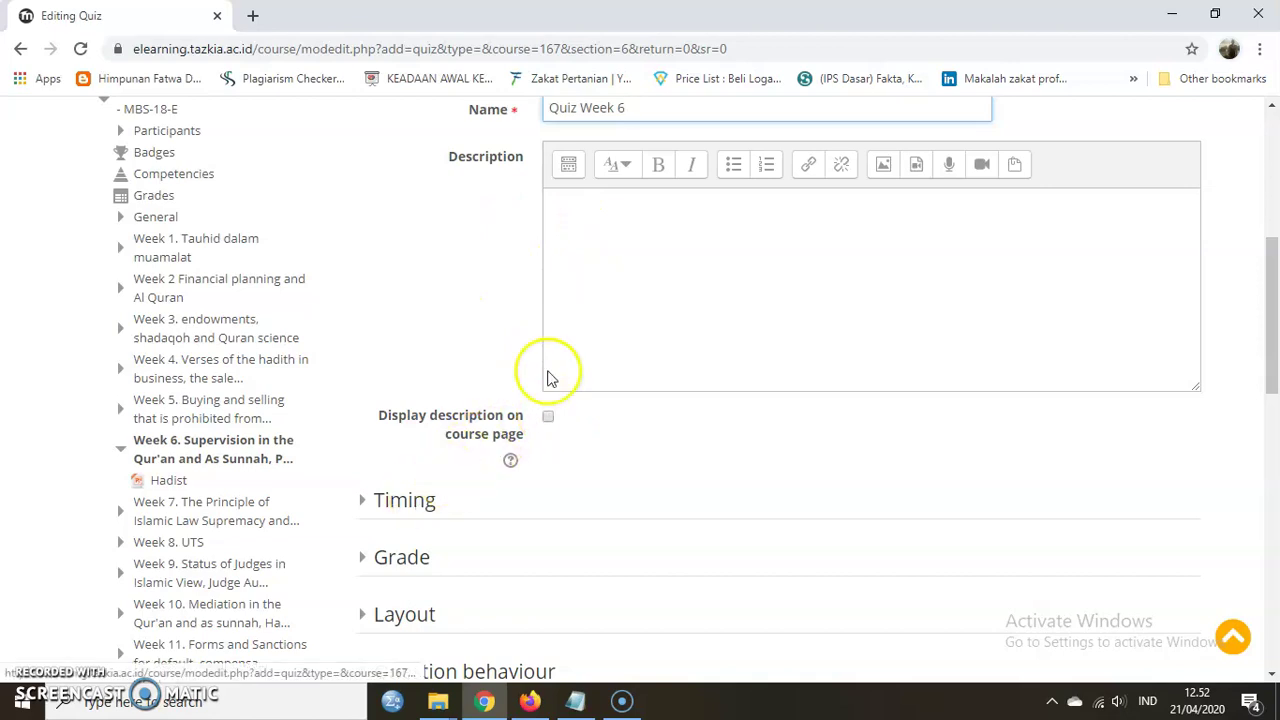
{"action": "left_click", "coordinate": [557, 206]}
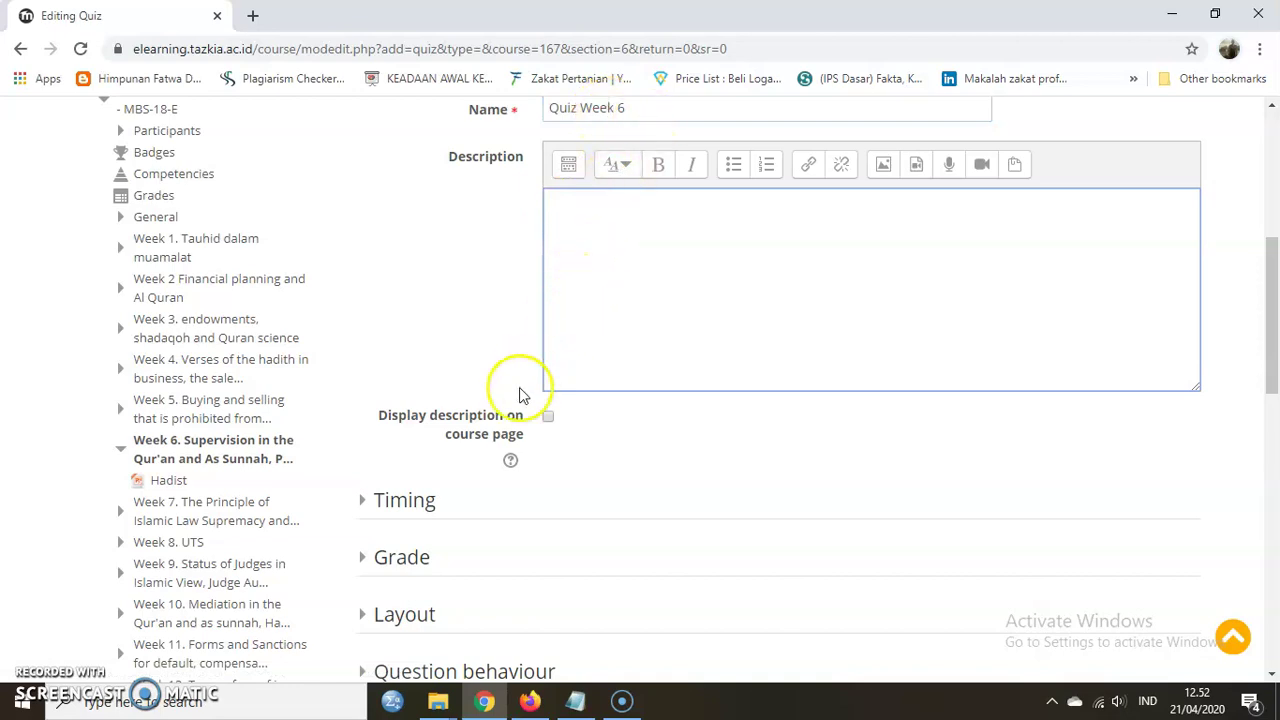
Enable the quiz's opening and closing times in the timing settings, with the closing date on 22 April 2020
{"action": "scroll", "coordinate": [520, 257], "scroll_direction": "up", "scroll_amount": 1}
{"action": "scroll", "coordinate": [520, 257], "scroll_direction": "down", "scroll_amount": 2}
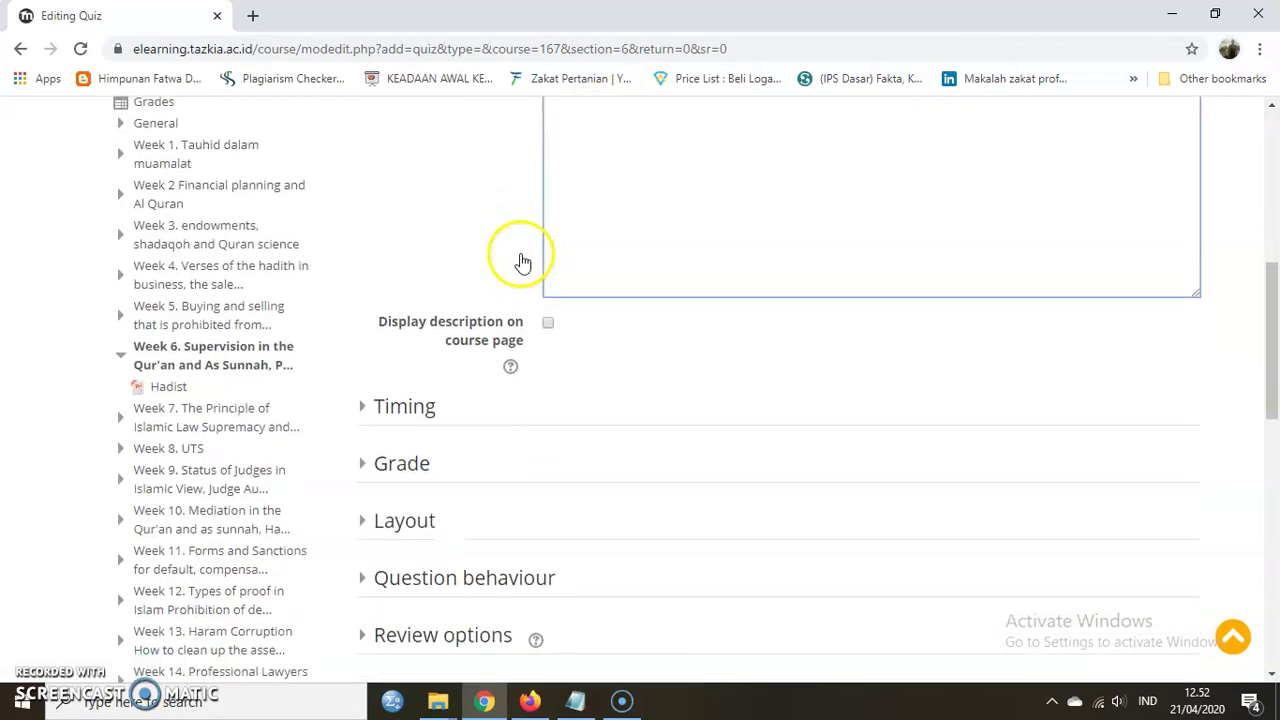
{"action": "left_click", "coordinate": [389, 418]}
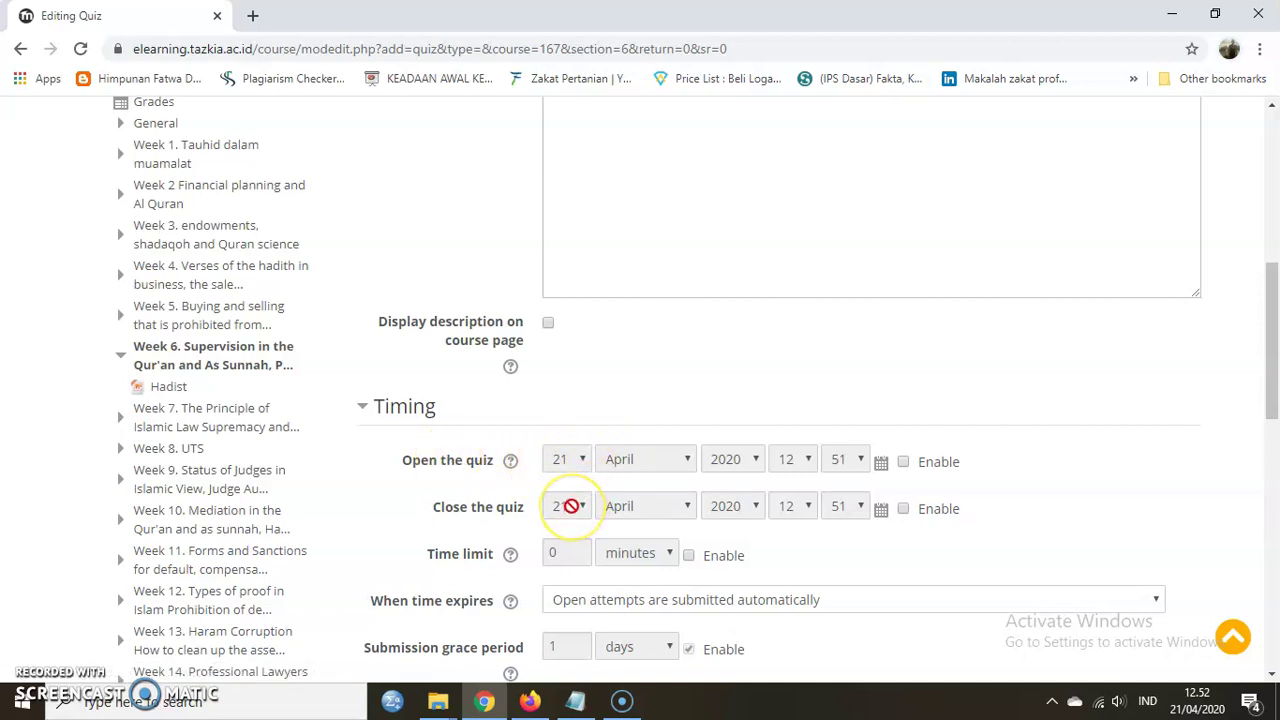
{"action": "left_click", "coordinate": [904, 462]}
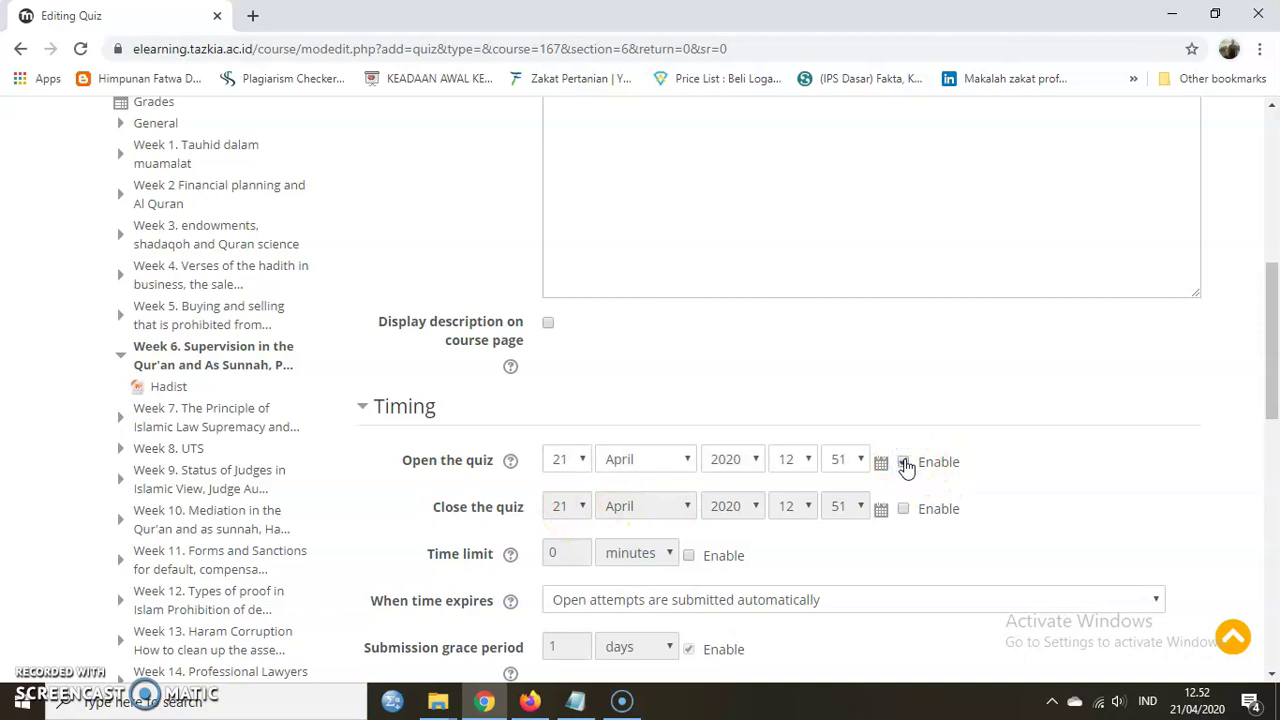
{"action": "left_click", "coordinate": [904, 463]}
{"action": "left_click", "coordinate": [904, 463]}
{"action": "left_click", "coordinate": [903, 508]}
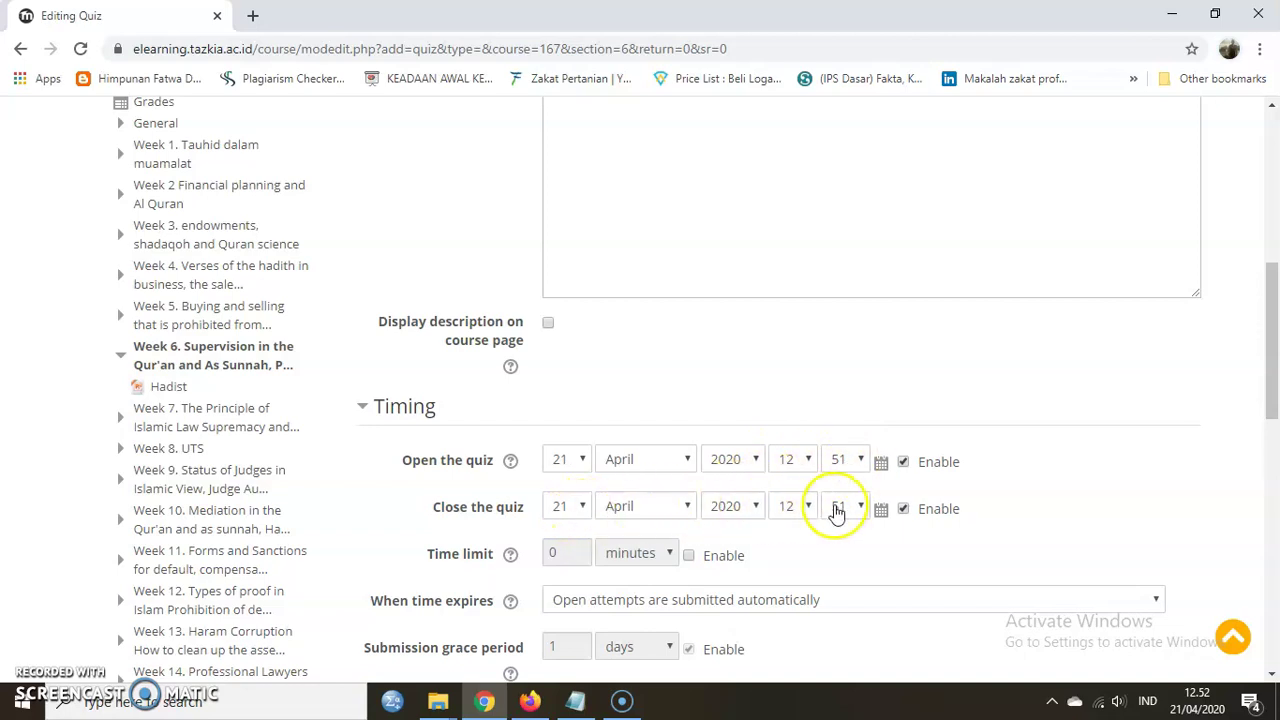
{"action": "left_click", "coordinate": [580, 508]}
{"action": "scroll", "coordinate": [578, 476], "scroll_direction": "down", "scroll_amount": 3}
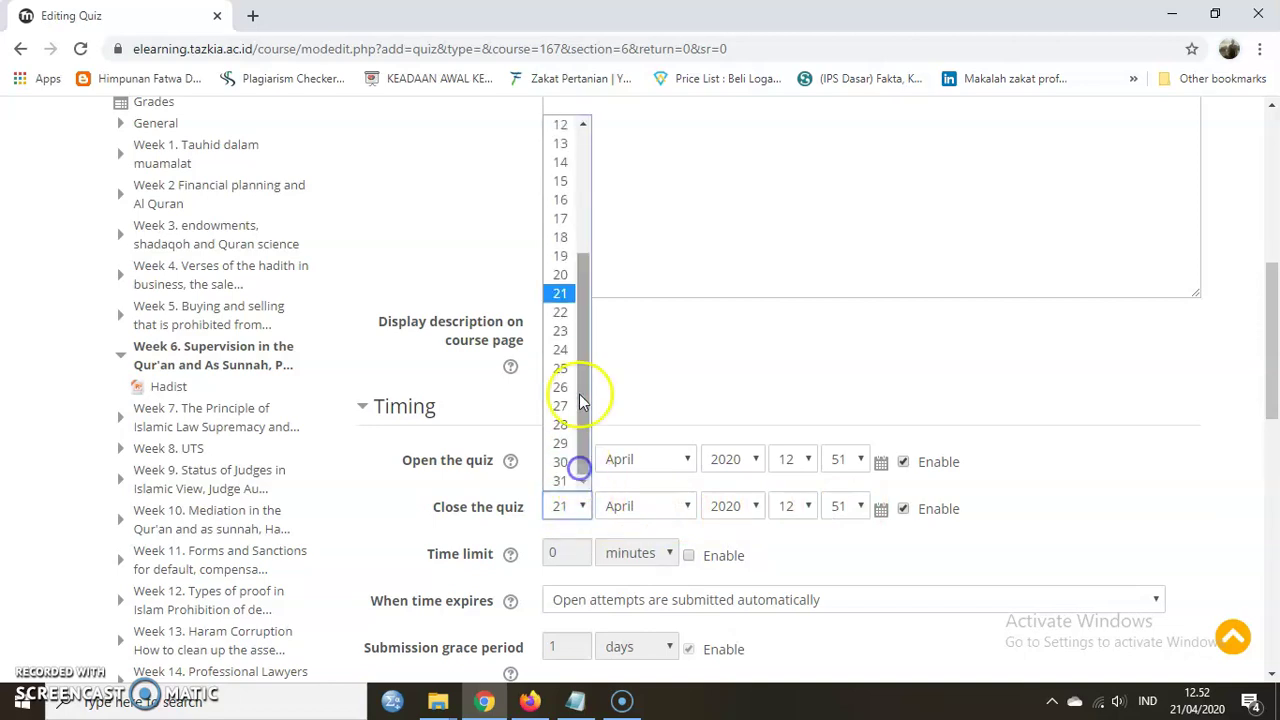
{"action": "left_click", "coordinate": [560, 312]}
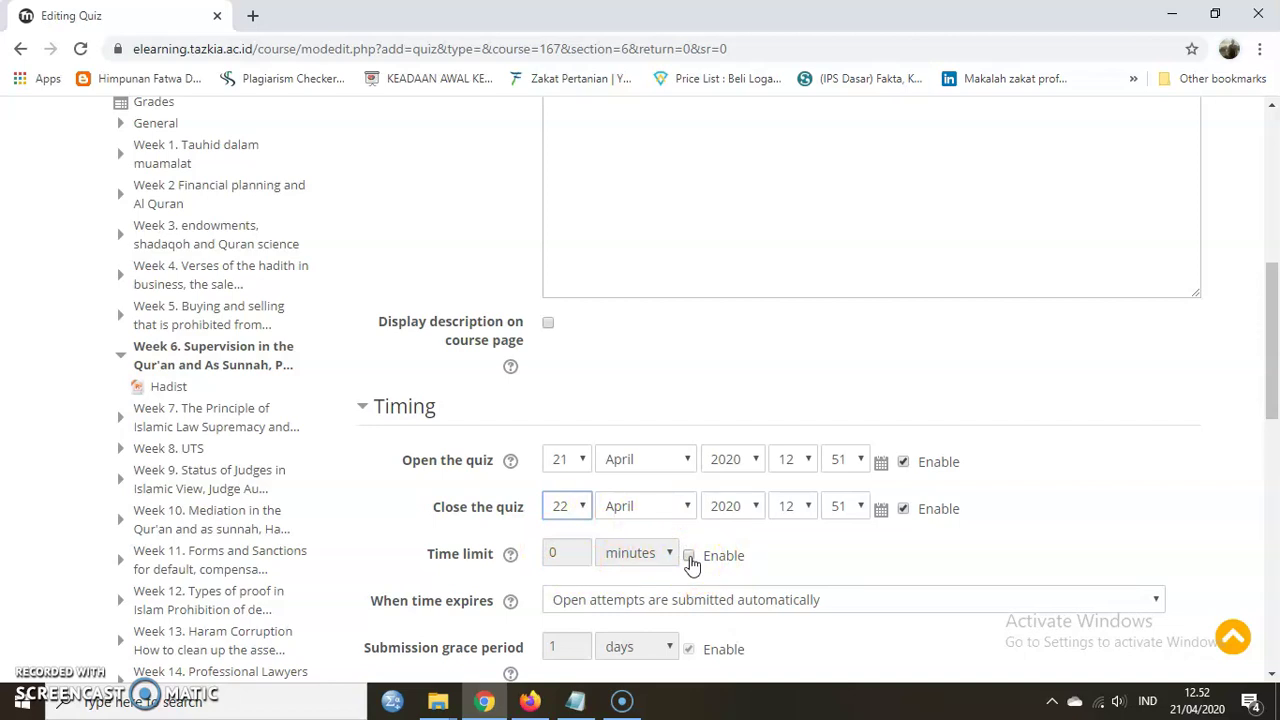
Enable the quiz's time limit and set it to 20 minutes
{"action": "scroll", "coordinate": [690, 560], "scroll_direction": "down", "scroll_amount": 2}
{"action": "left_click", "coordinate": [690, 368]}
{"action": "left_click", "coordinate": [569, 369]}
{"action": "left_click", "coordinate": [556, 364]}
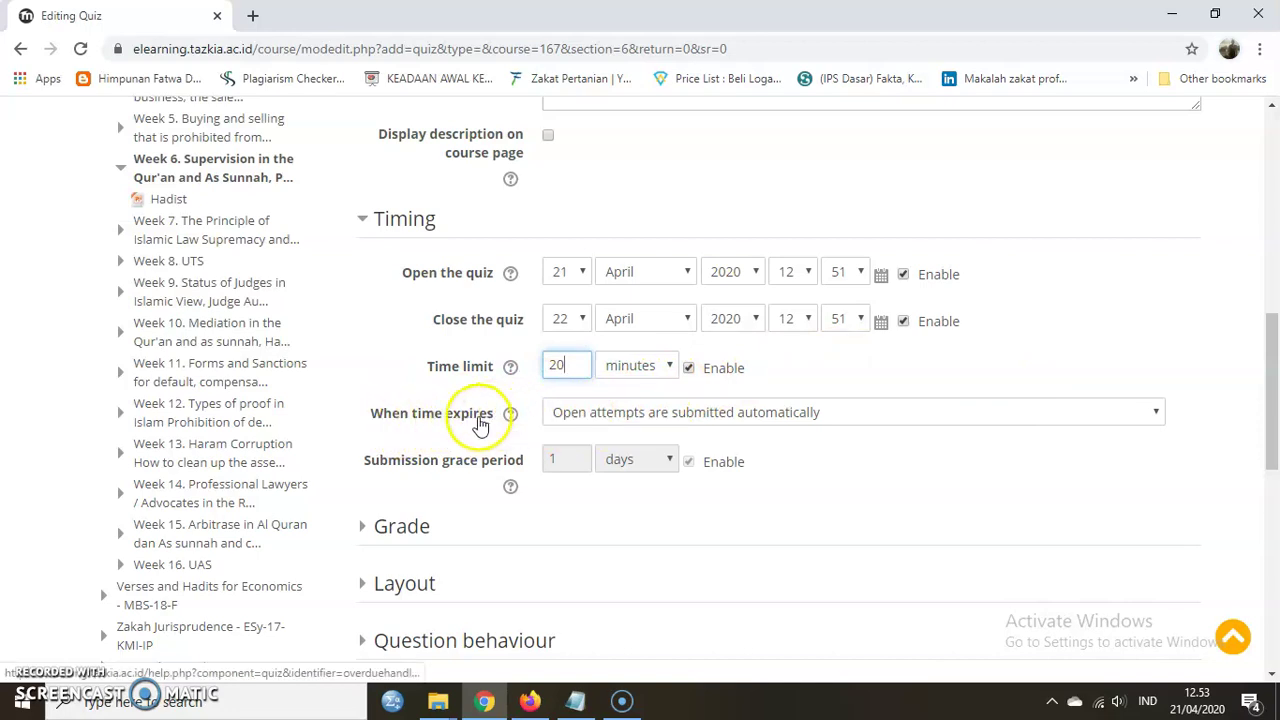
Review the available options for handling quiz attempts when the time expires
{"action": "left_click", "coordinate": [590, 421]}
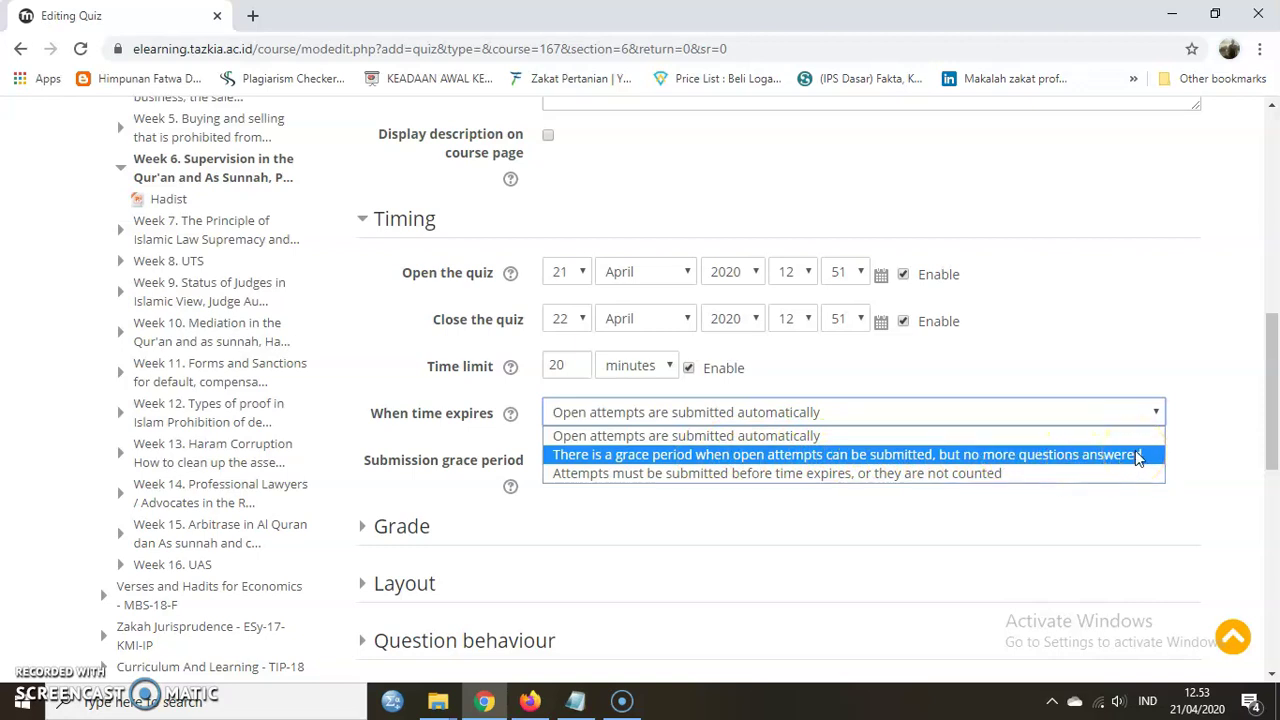
{"action": "left_click", "coordinate": [1104, 458]}
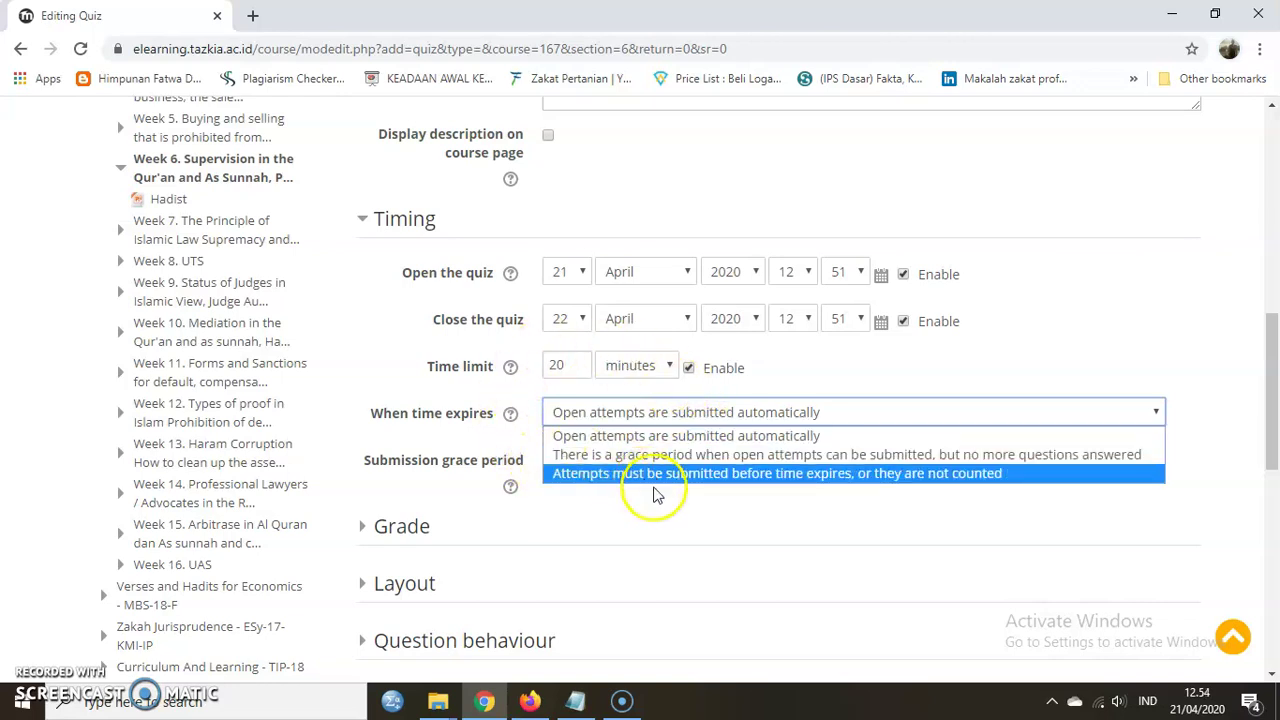
{"action": "left_click", "coordinate": [698, 505]}
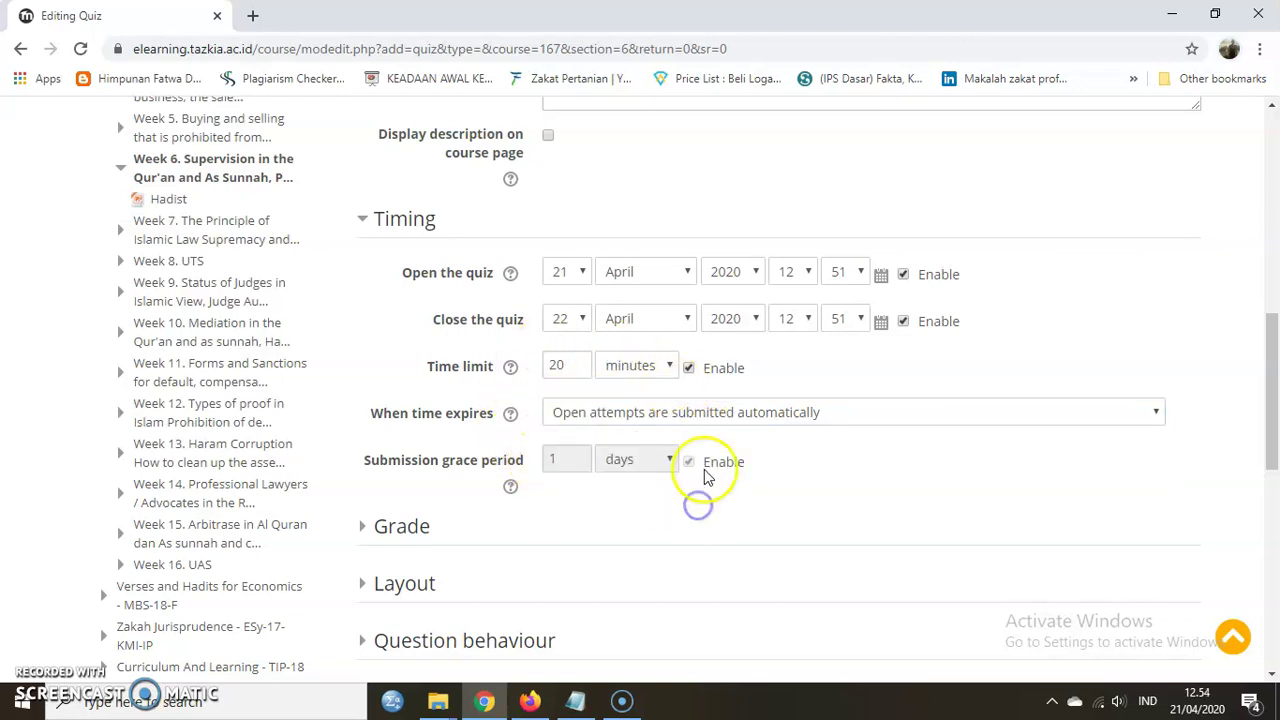
{"action": "left_click", "coordinate": [607, 414]}
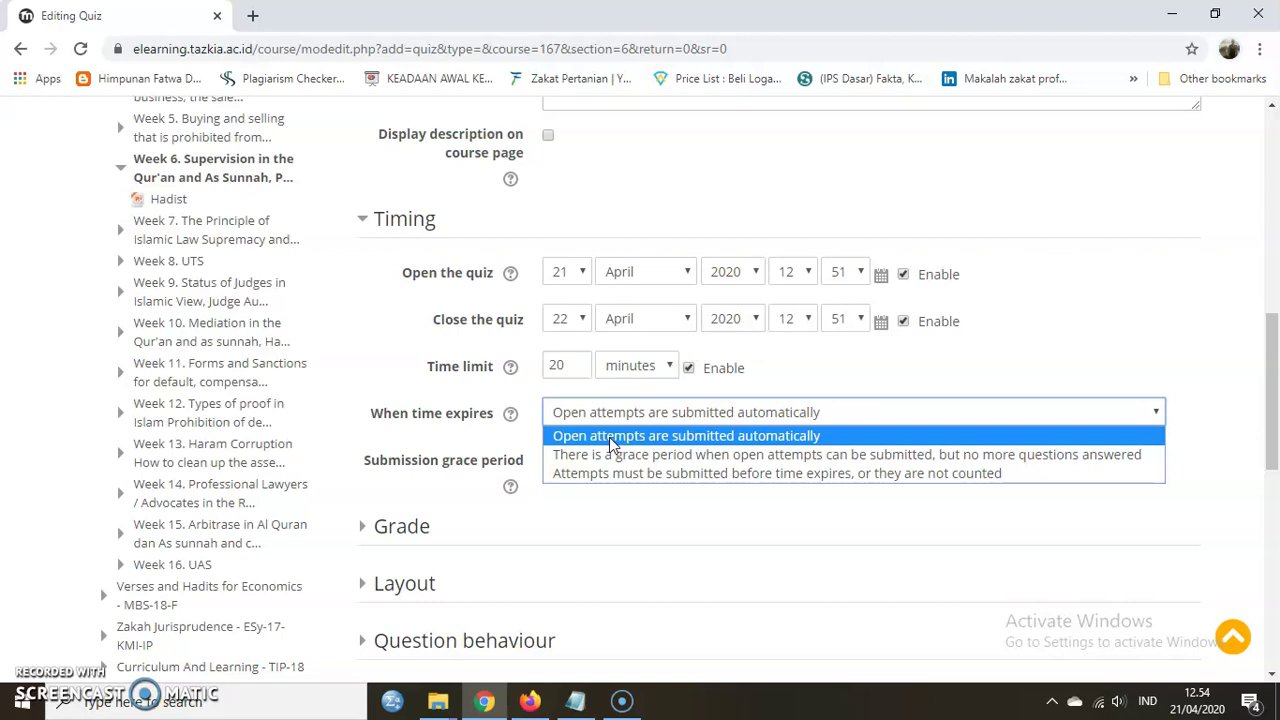
{"action": "left_click", "coordinate": [610, 441]}
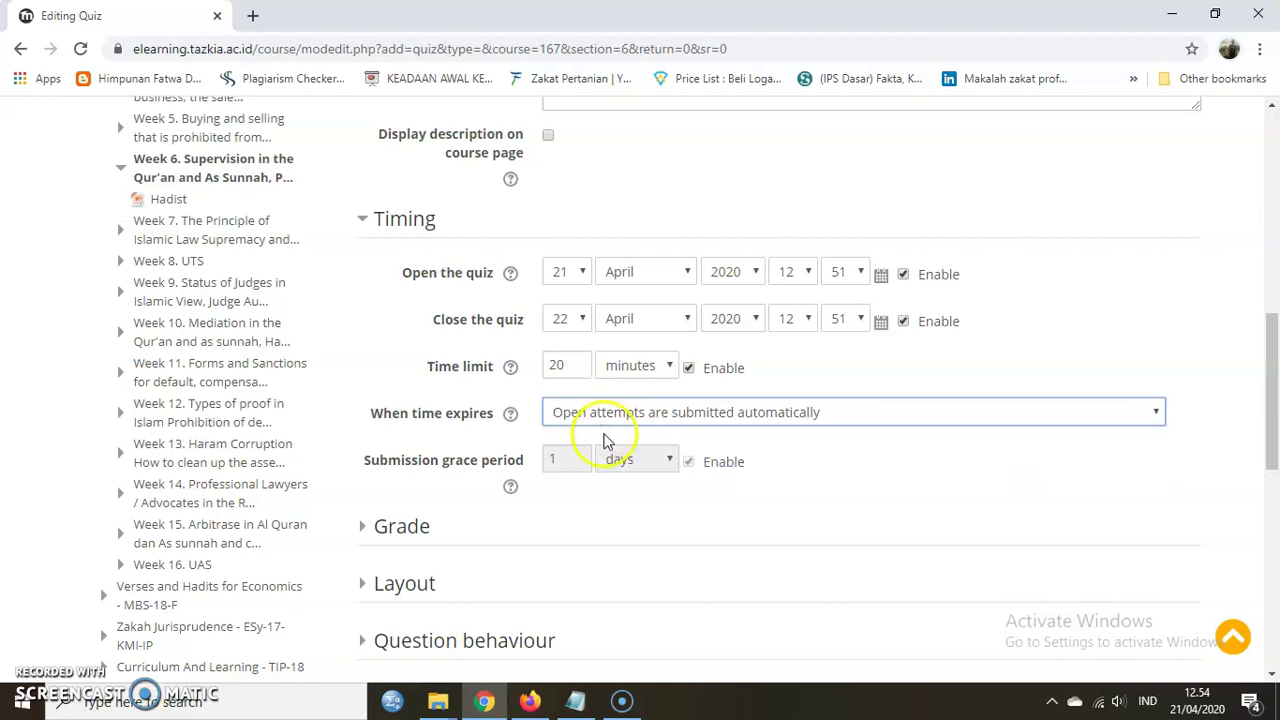
Try the grace period option for expired attempts and toggle its submission grace period
{"action": "left_click", "coordinate": [607, 412]}
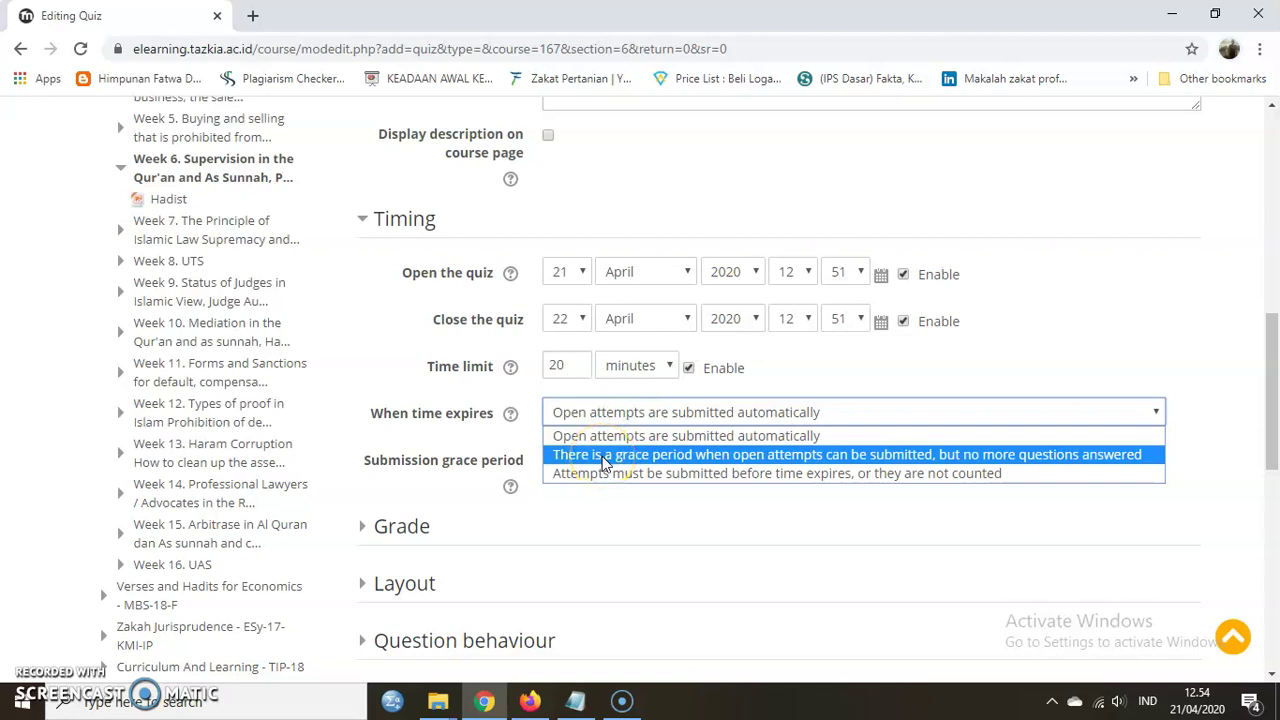
{"action": "left_click", "coordinate": [603, 456]}
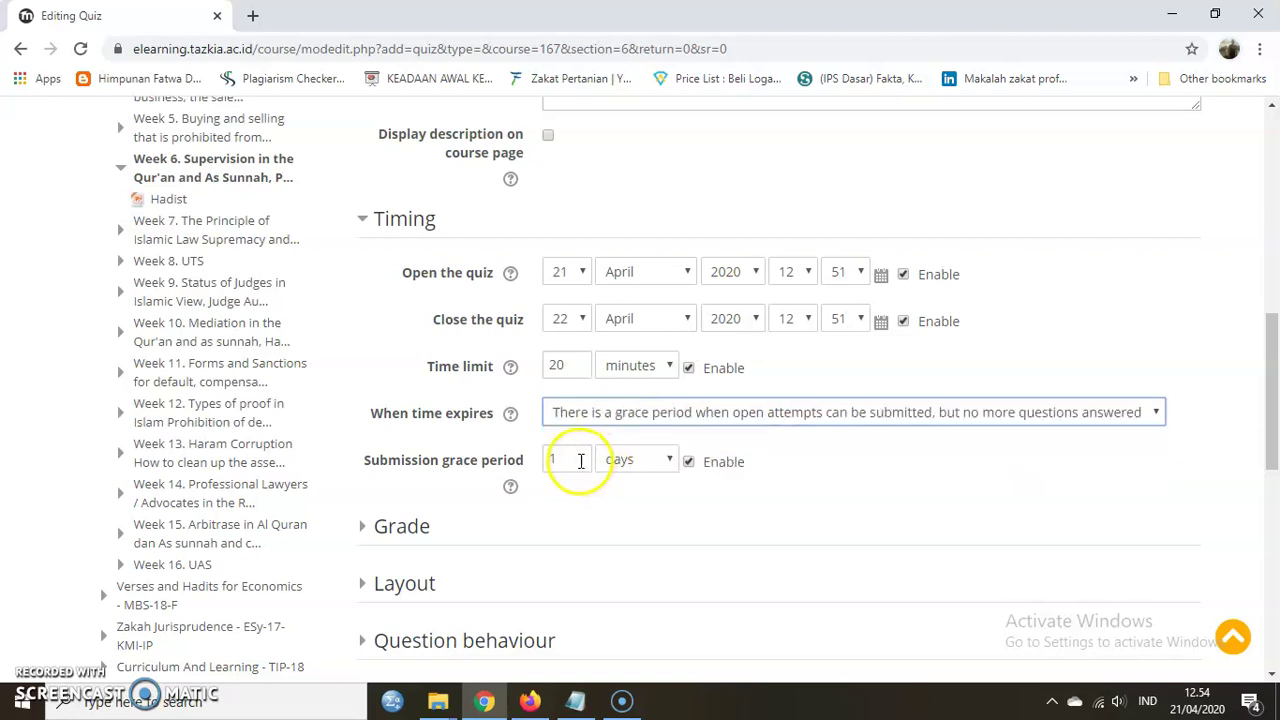
{"action": "left_click", "coordinate": [689, 462]}
{"action": "left_click", "coordinate": [689, 462]}
Have open attempts submitted automatically when time expires, and switch from the timing settings to the grade settings
{"action": "left_click", "coordinate": [672, 416]}
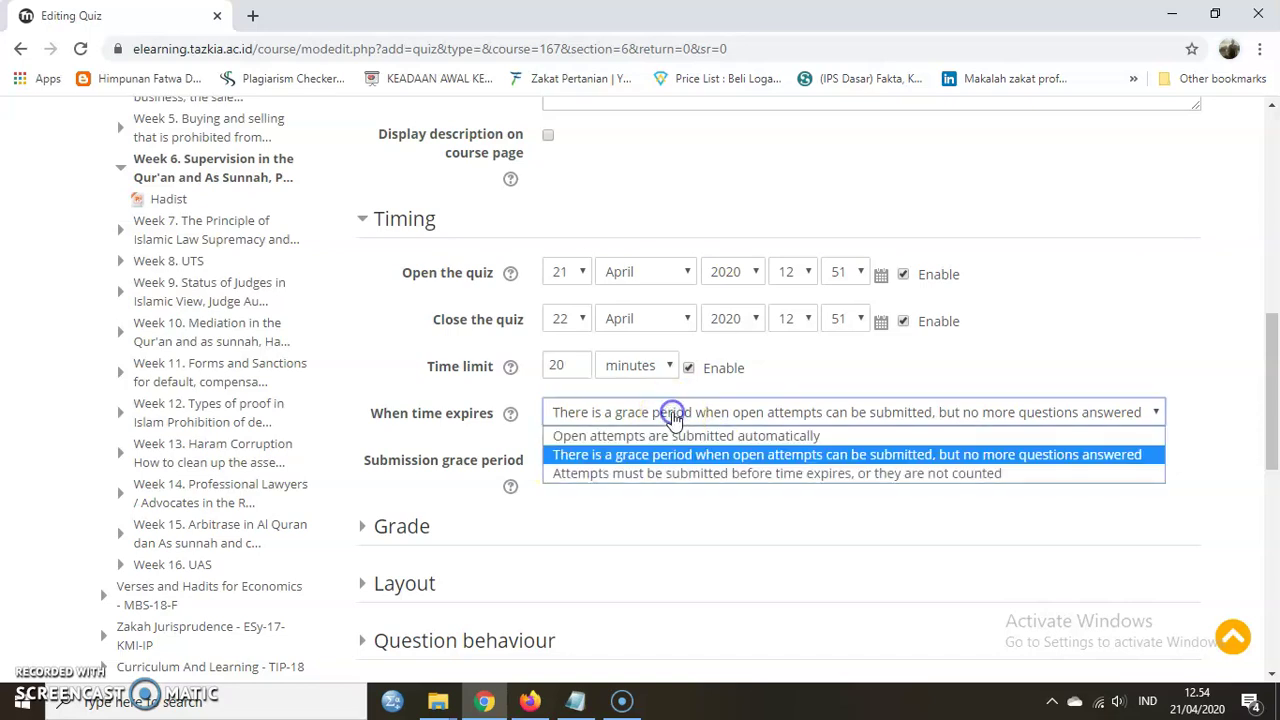
{"action": "left_click", "coordinate": [655, 436]}
{"action": "left_click", "coordinate": [366, 220]}
{"action": "left_click", "coordinate": [371, 277]}
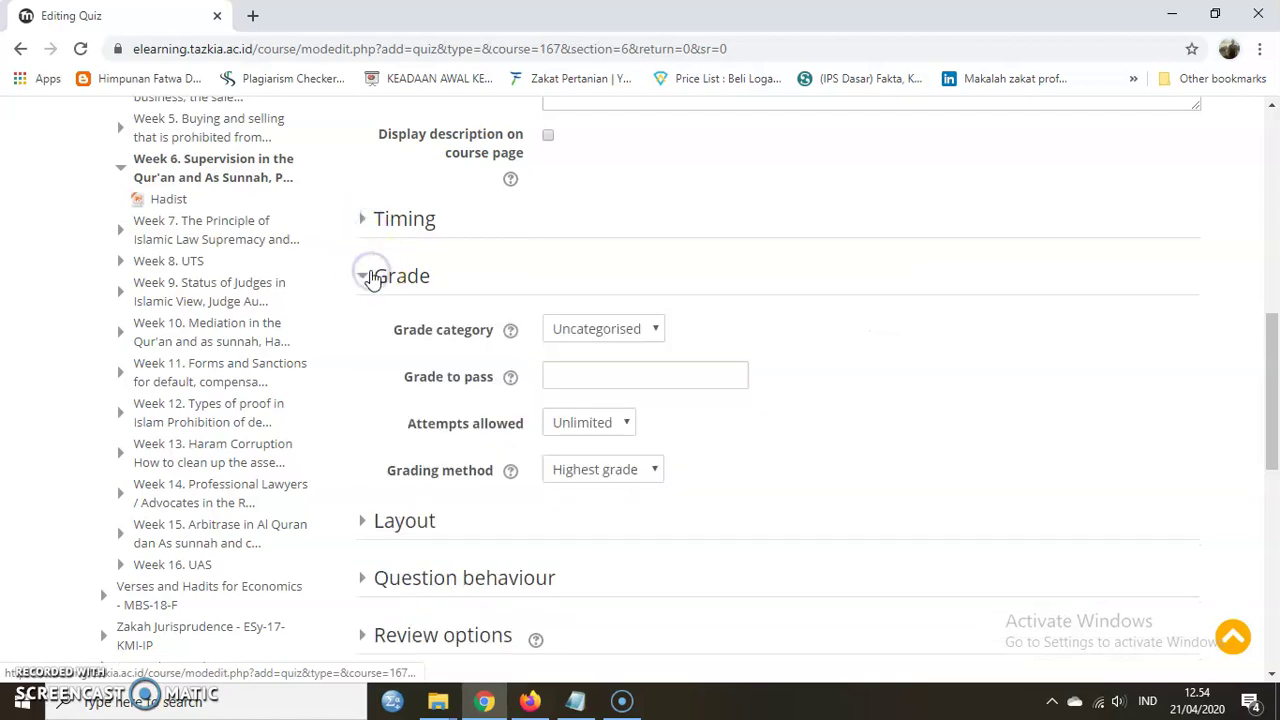
Review the quiz's grade category choices, grade to pass field and the options for attempts allowed
{"action": "left_click", "coordinate": [592, 334]}
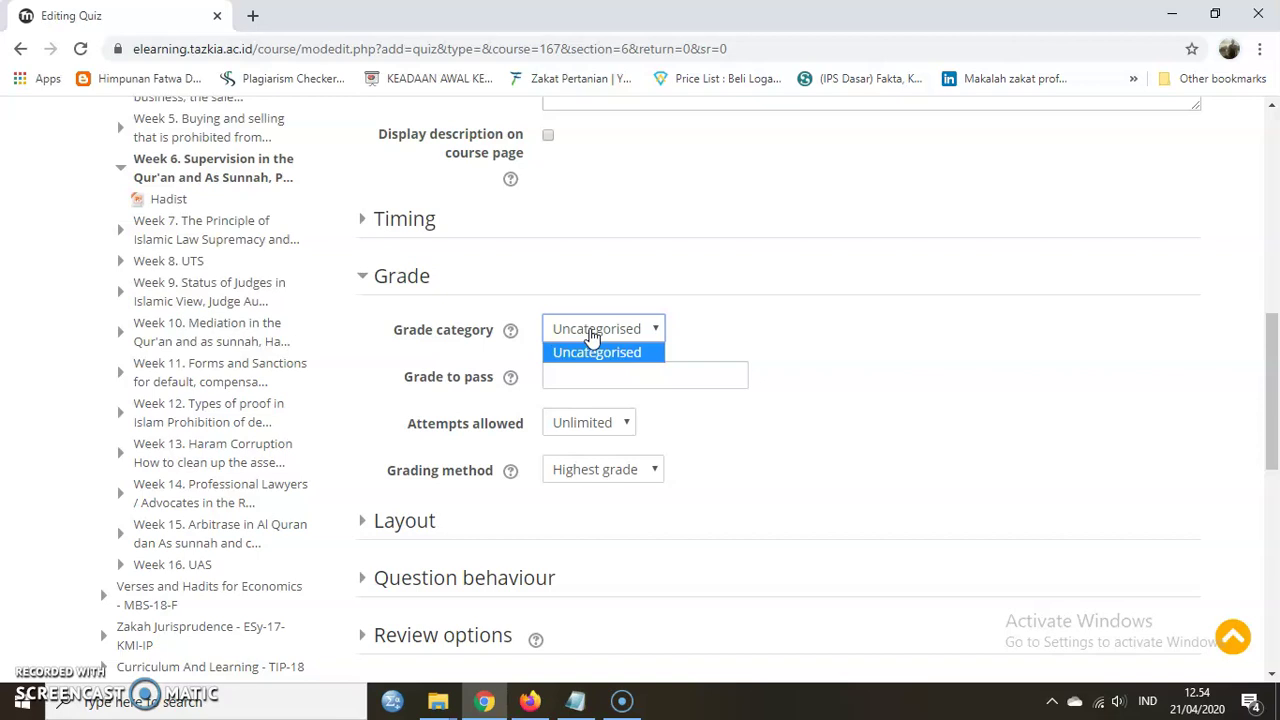
{"action": "left_click", "coordinate": [588, 372]}
{"action": "left_click", "coordinate": [588, 376]}
{"action": "left_click", "coordinate": [567, 432]}
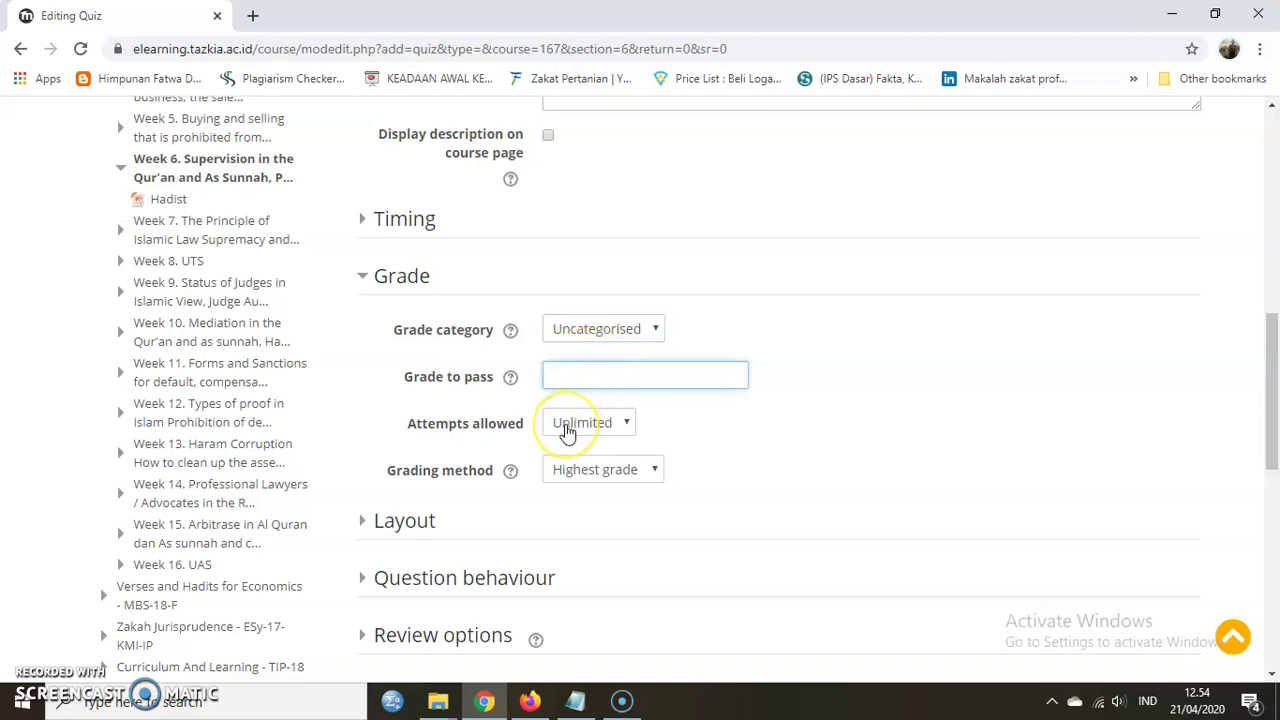
{"action": "left_click", "coordinate": [567, 430]}
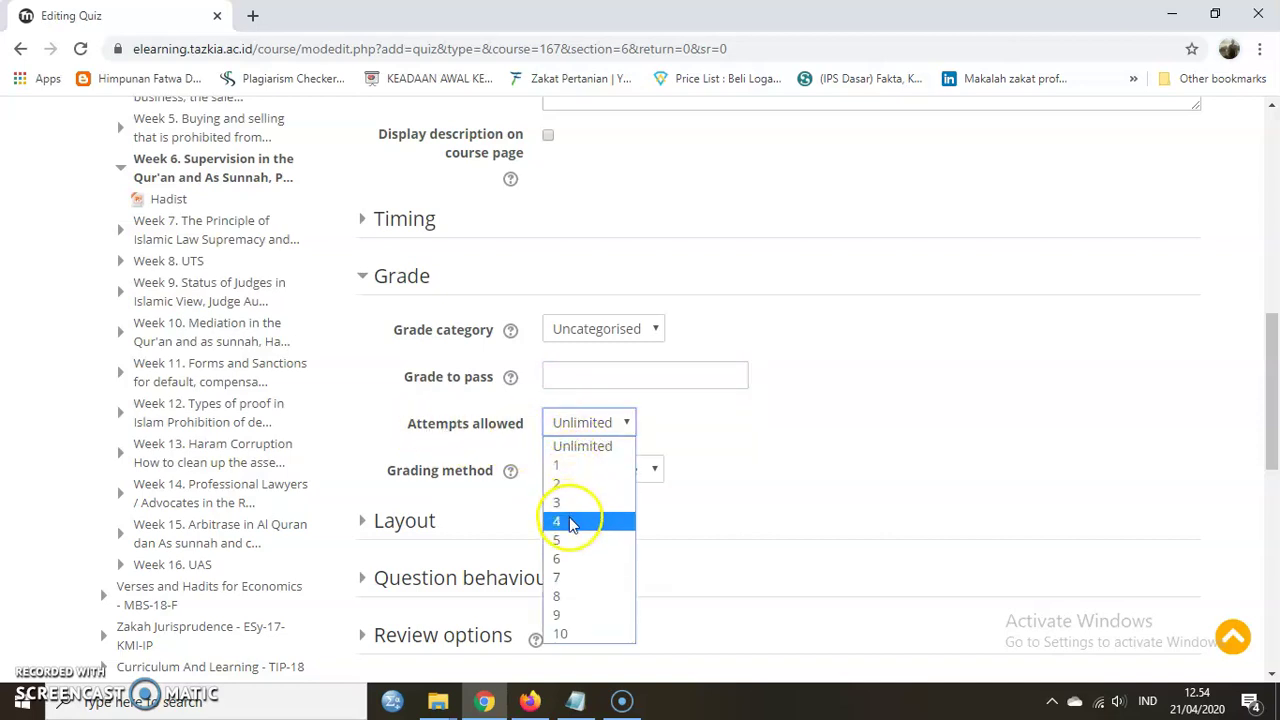
{"action": "left_click", "coordinate": [724, 487]}
Set the attempts allowed to 2 and review the grading methods available for multiple attempts
{"action": "left_click", "coordinate": [590, 422]}
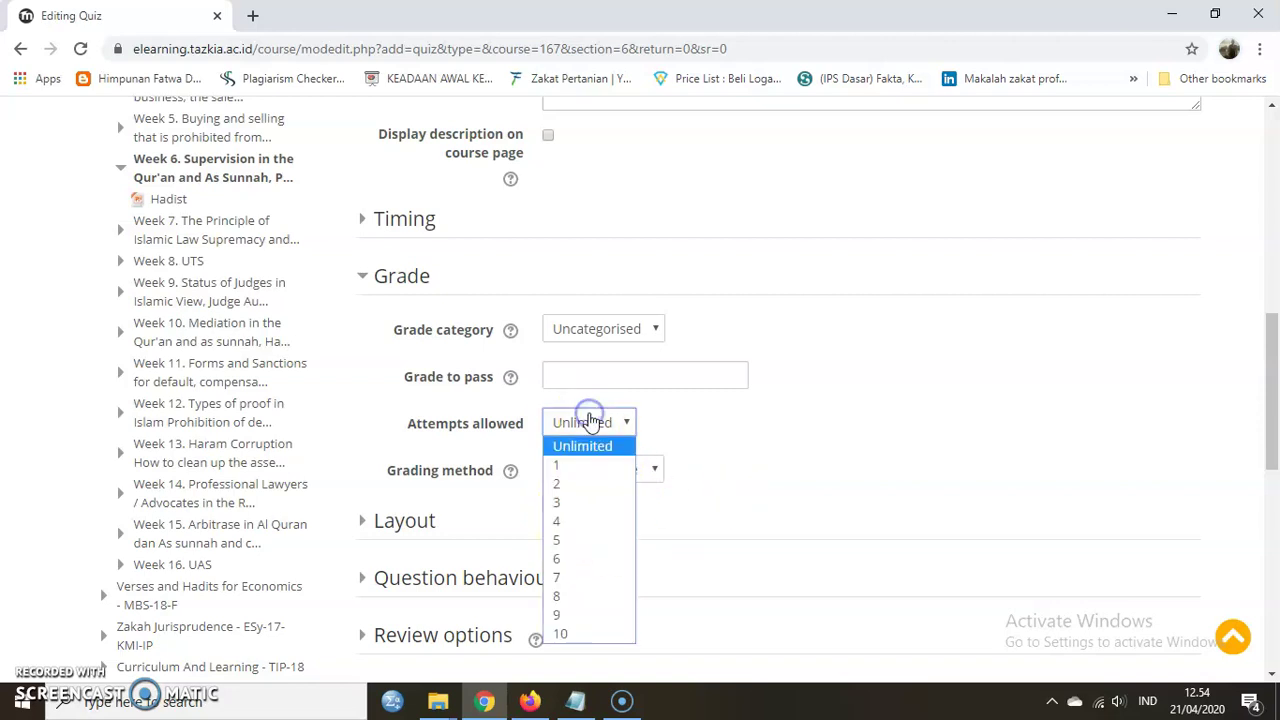
{"action": "left_click", "coordinate": [573, 485]}
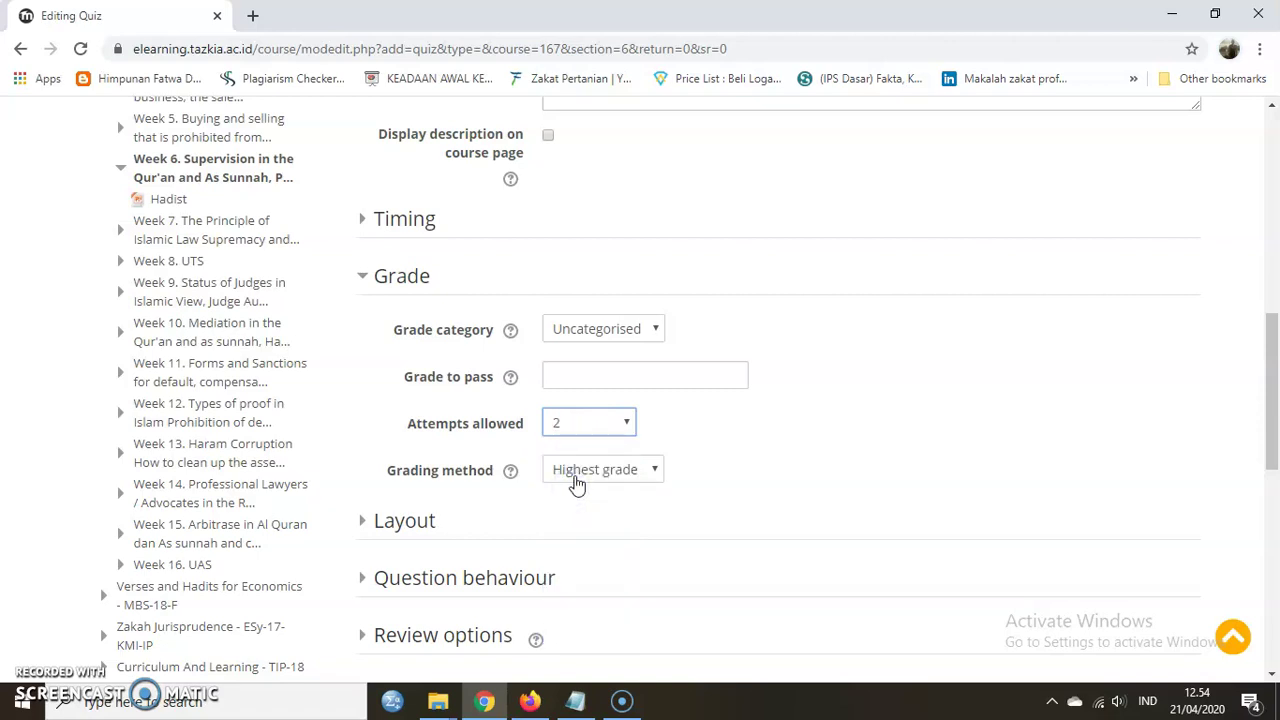
{"action": "left_click", "coordinate": [576, 479]}
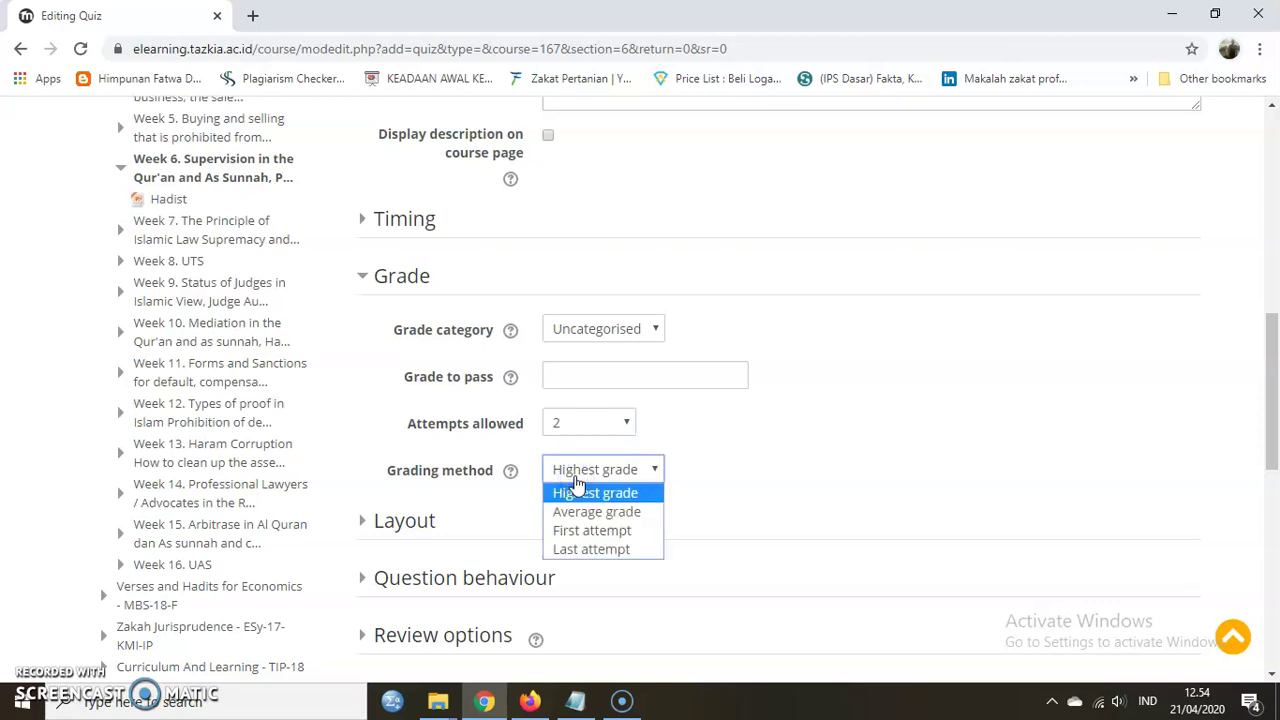
{"action": "left_click", "coordinate": [598, 533]}
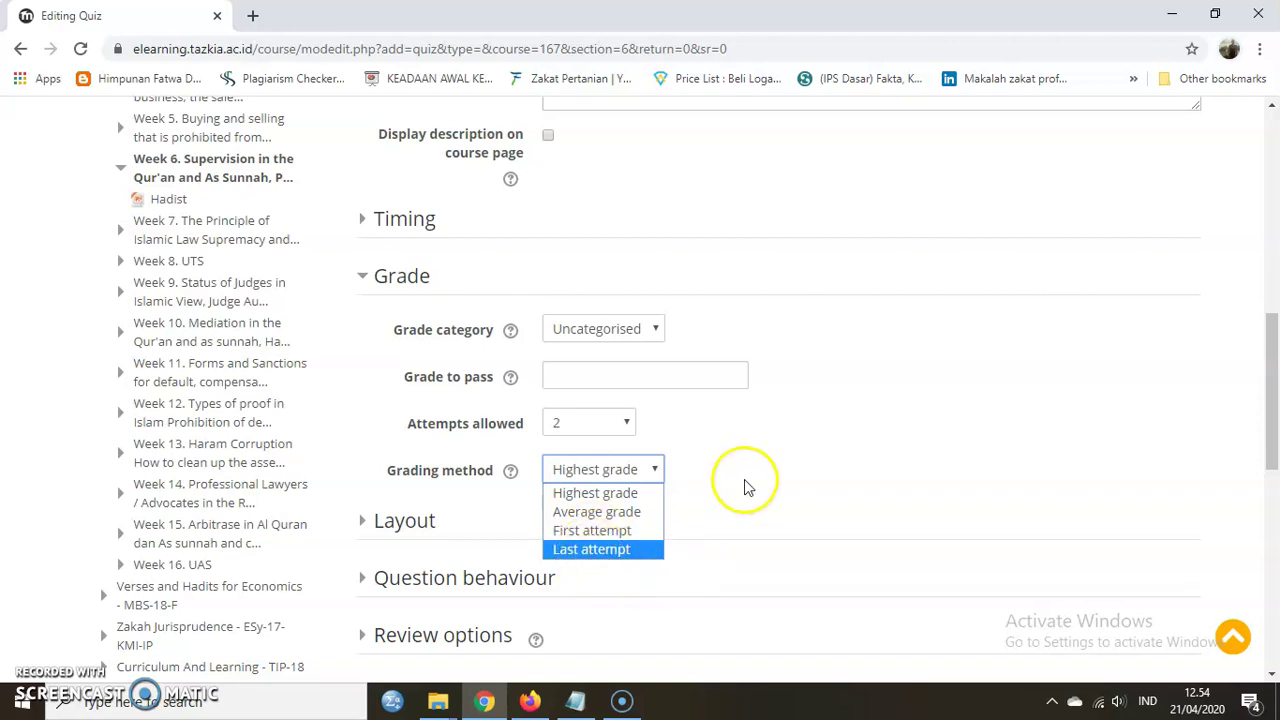
{"action": "left_click", "coordinate": [684, 440]}
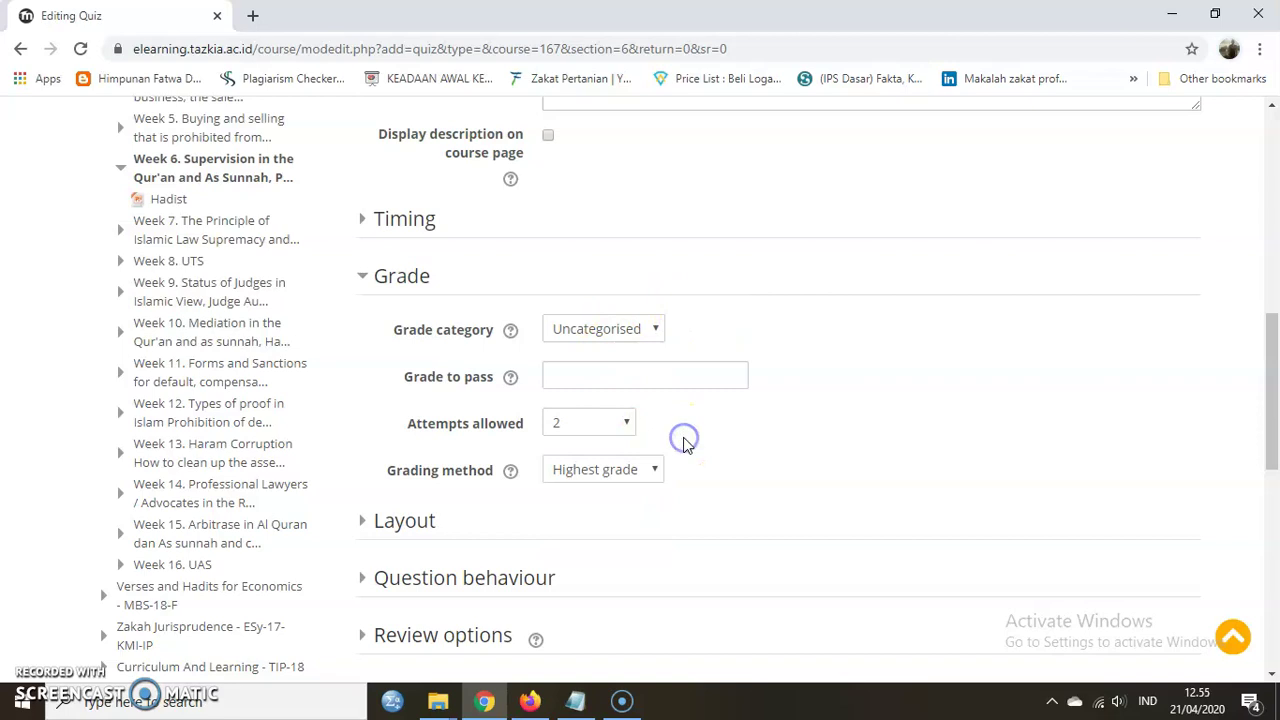
Try Unlimited for the attempts allowed, settle on 1 attempt, and close the grade settings
{"action": "left_click", "coordinate": [626, 425]}
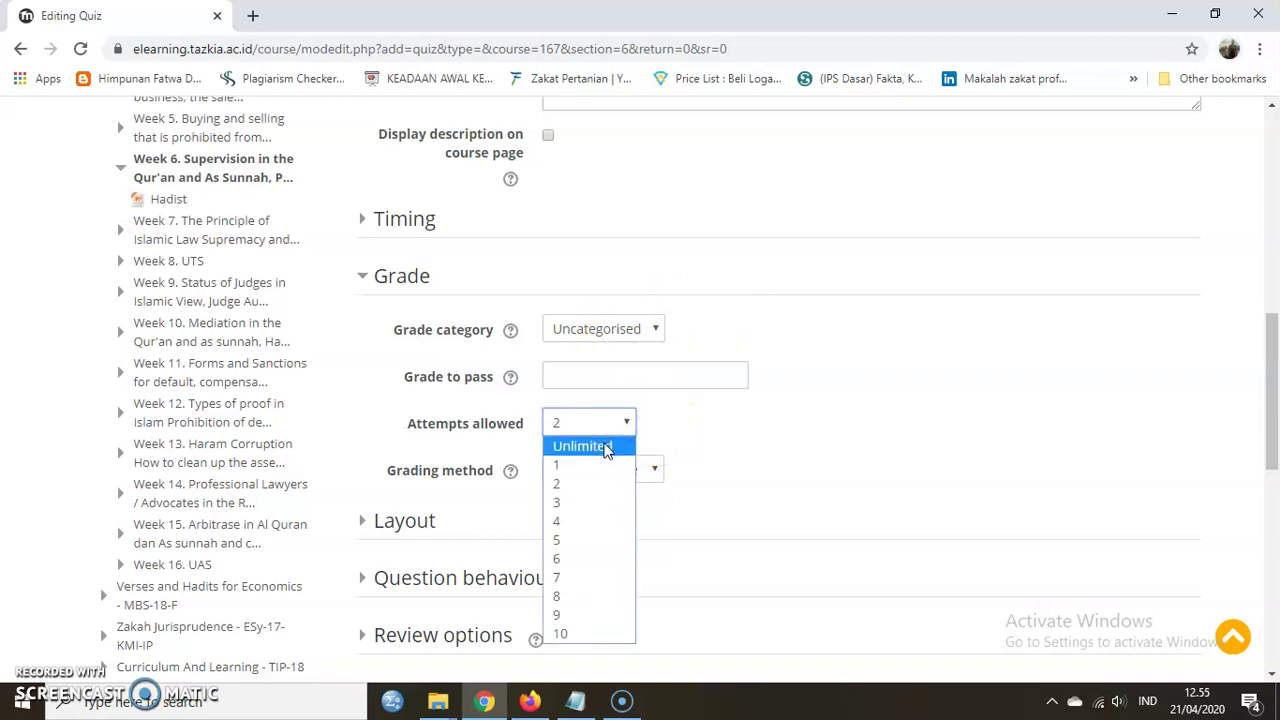
{"action": "left_click", "coordinate": [600, 447]}
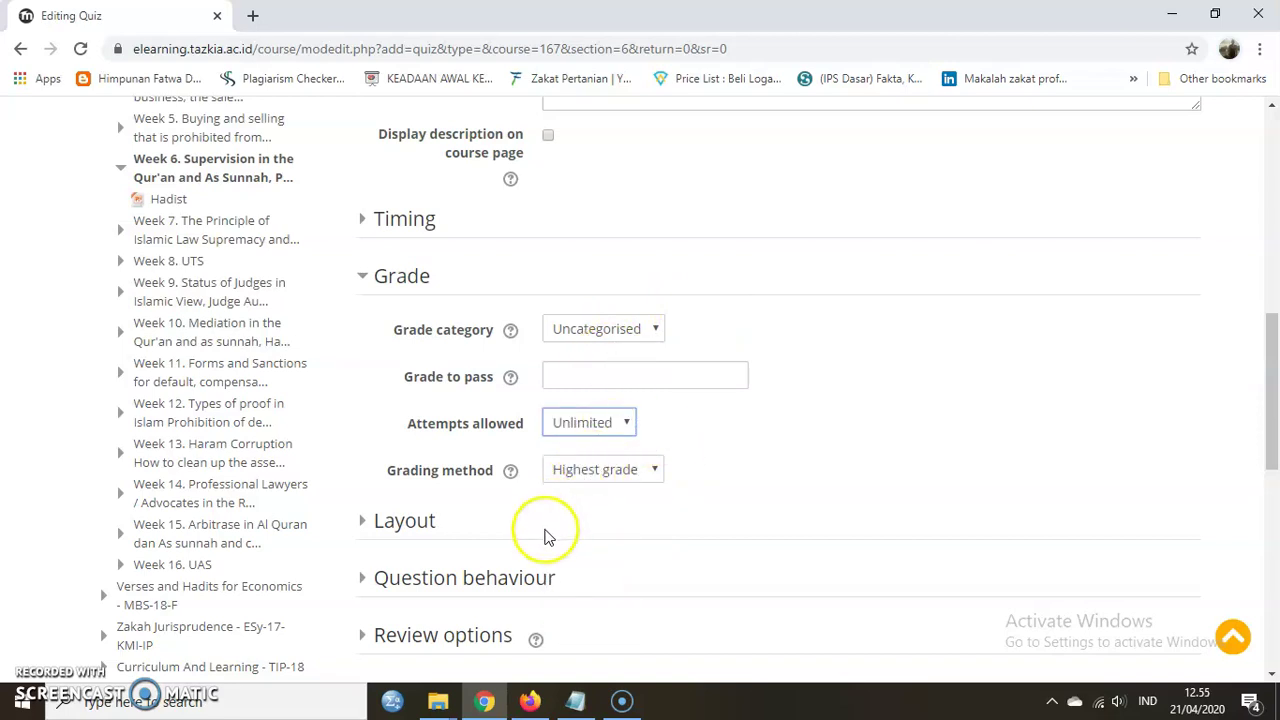
{"action": "left_click", "coordinate": [600, 423]}
{"action": "left_click", "coordinate": [573, 463]}
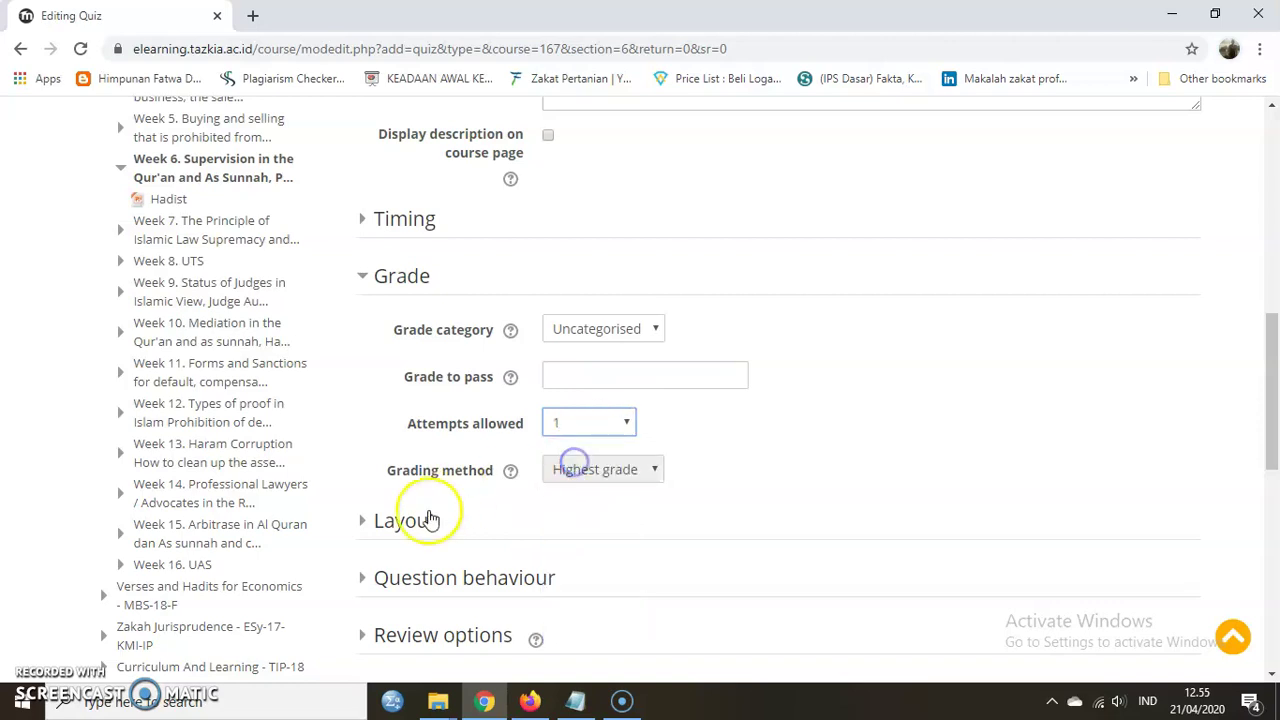
{"action": "left_click", "coordinate": [360, 277]}
Review the layout options for how many questions appear before a new page starts
{"action": "left_click", "coordinate": [366, 333]}
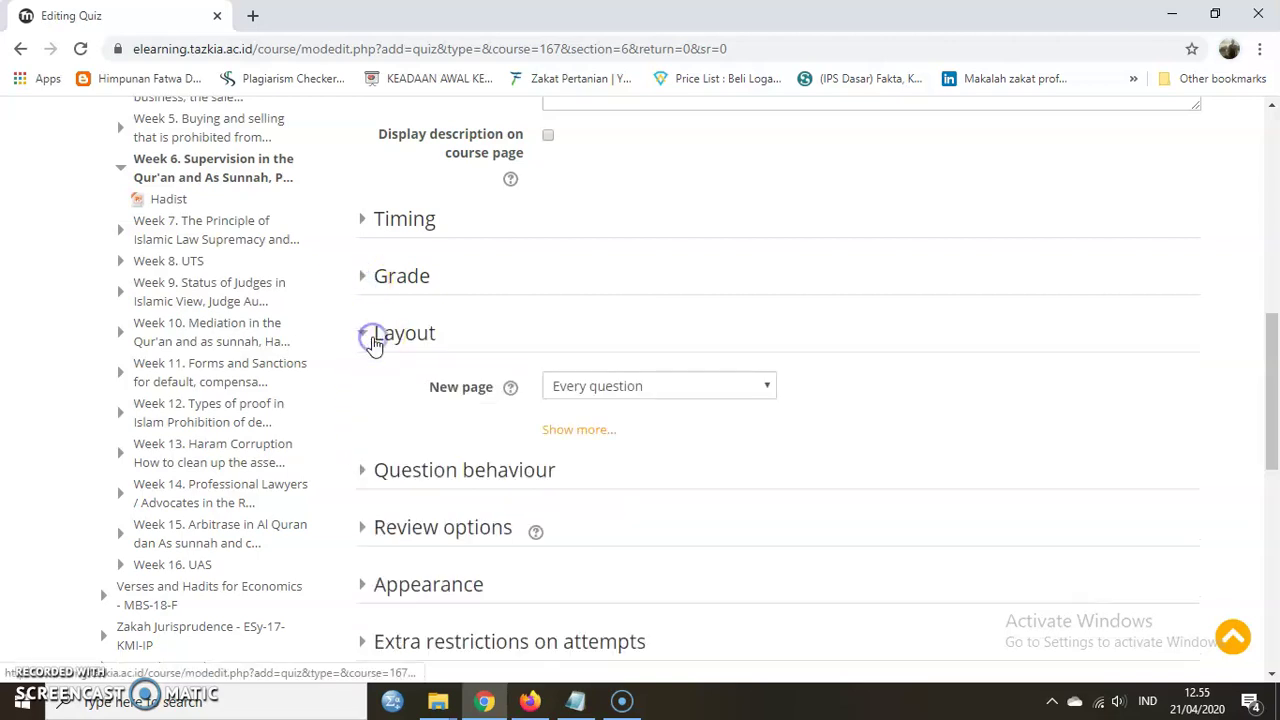
{"action": "left_click", "coordinate": [573, 397]}
{"action": "left_click", "coordinate": [573, 397]}
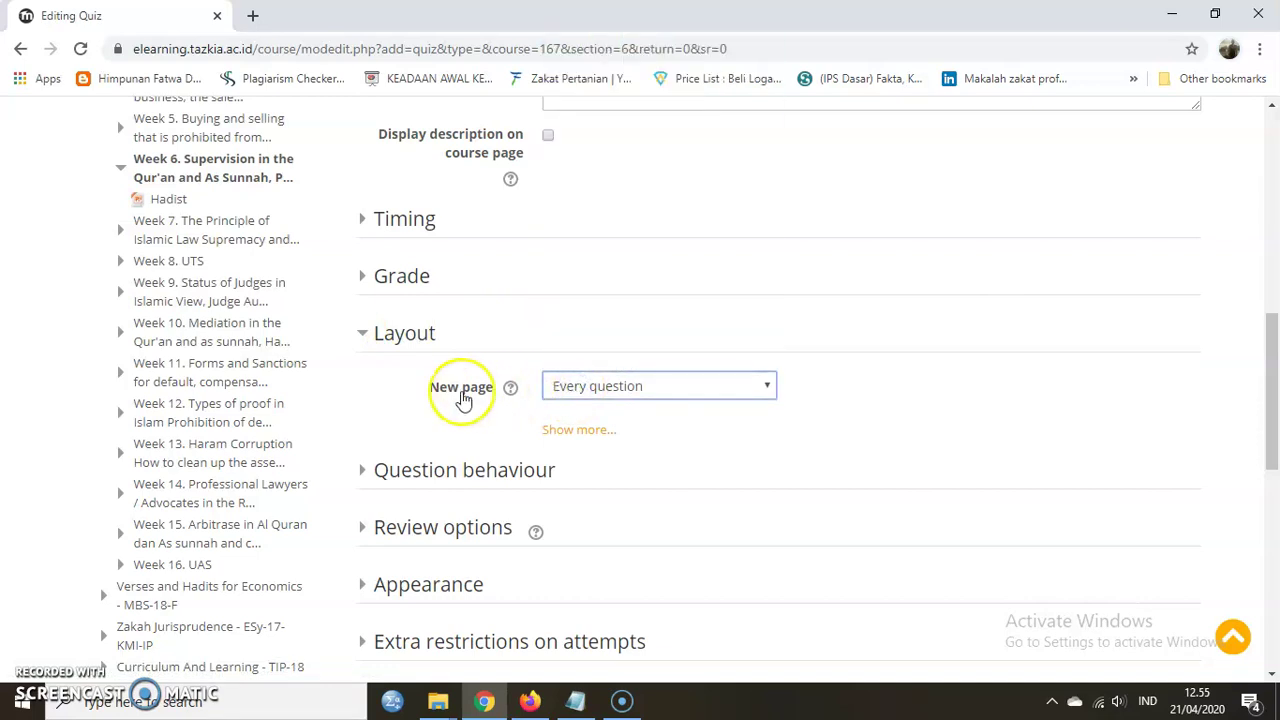
{"action": "left_click", "coordinate": [587, 396]}
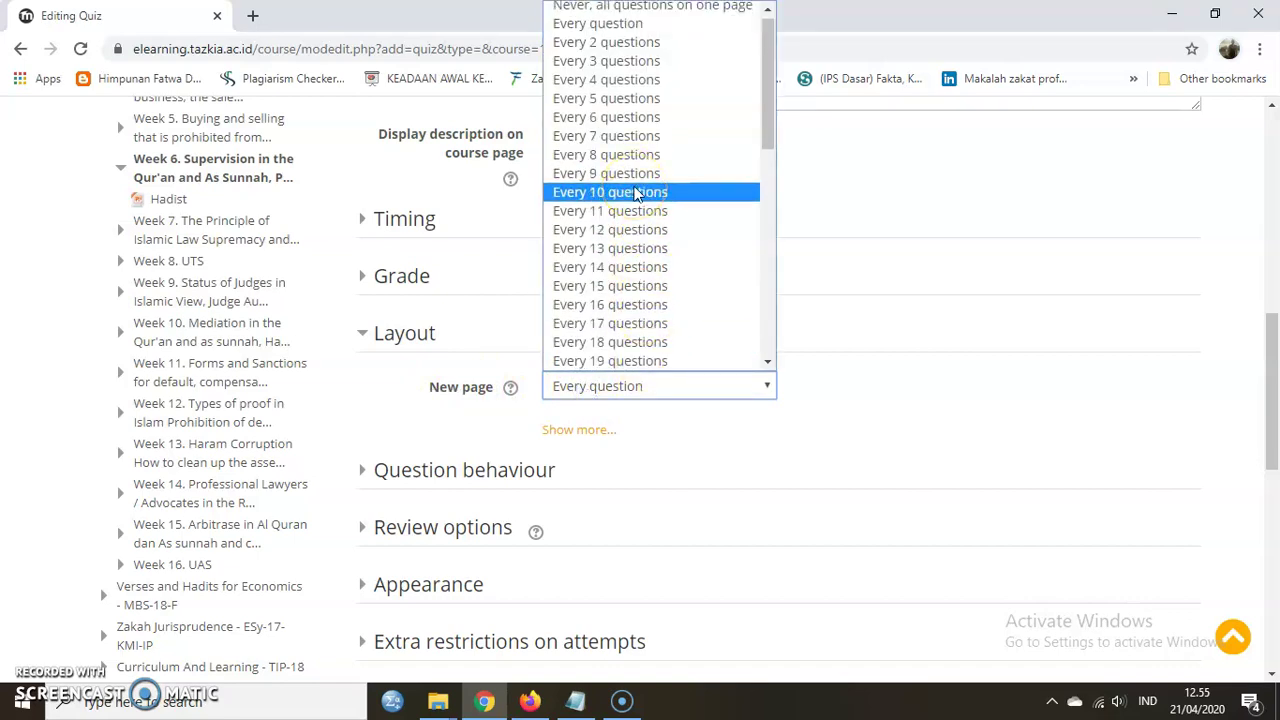
{"action": "left_click", "coordinate": [700, 441]}
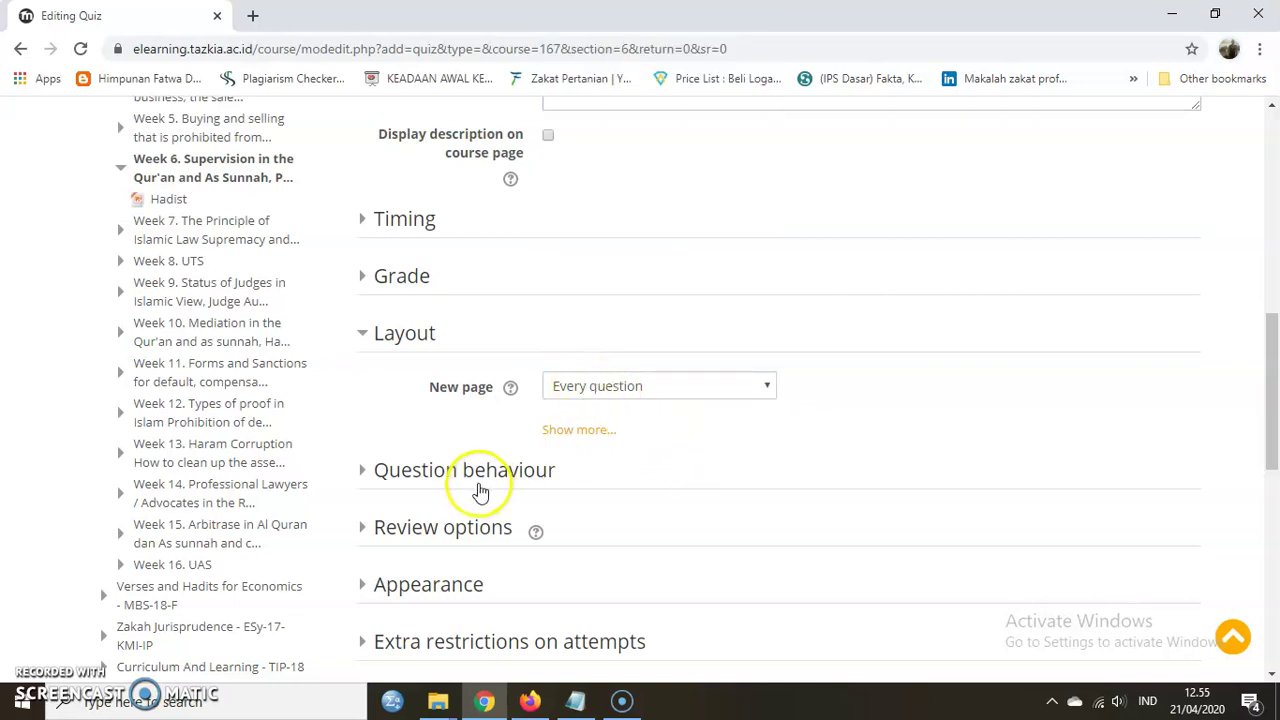
{"action": "left_click", "coordinate": [362, 331]}
Review the question behaviour settings for shuffling within questions and how questions behave
{"action": "left_click", "coordinate": [365, 390]}
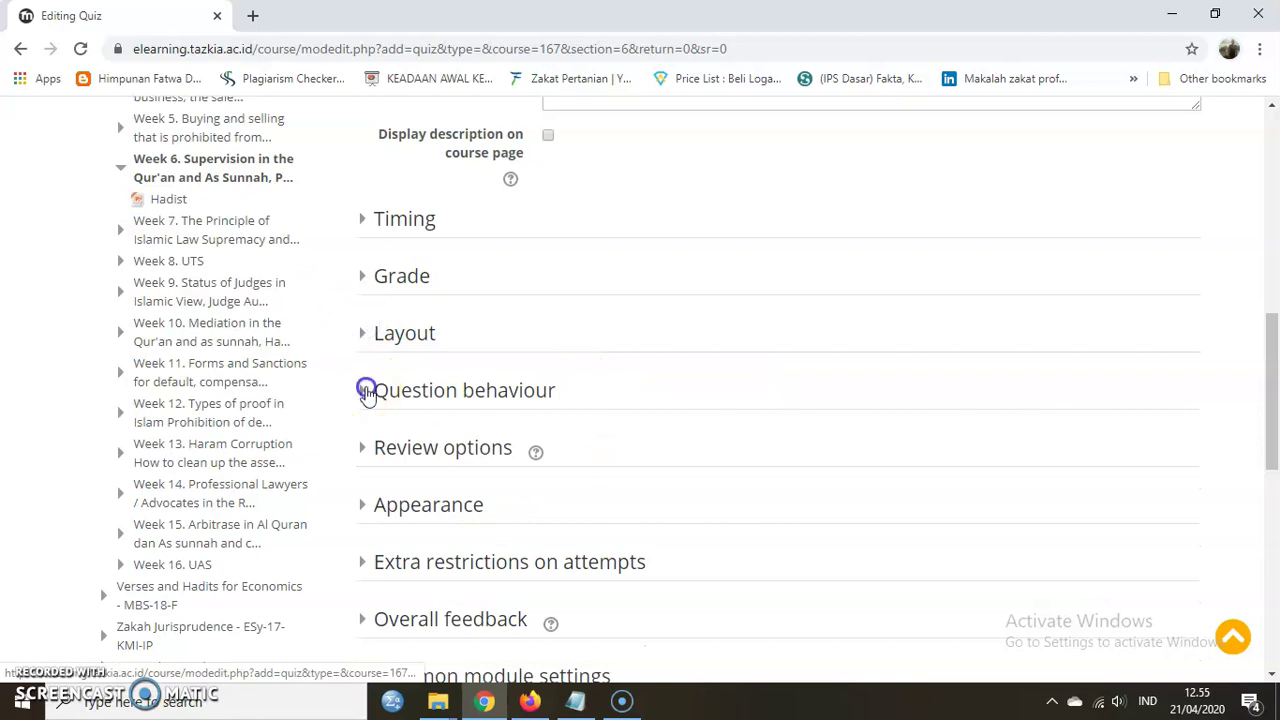
{"action": "left_click", "coordinate": [575, 448]}
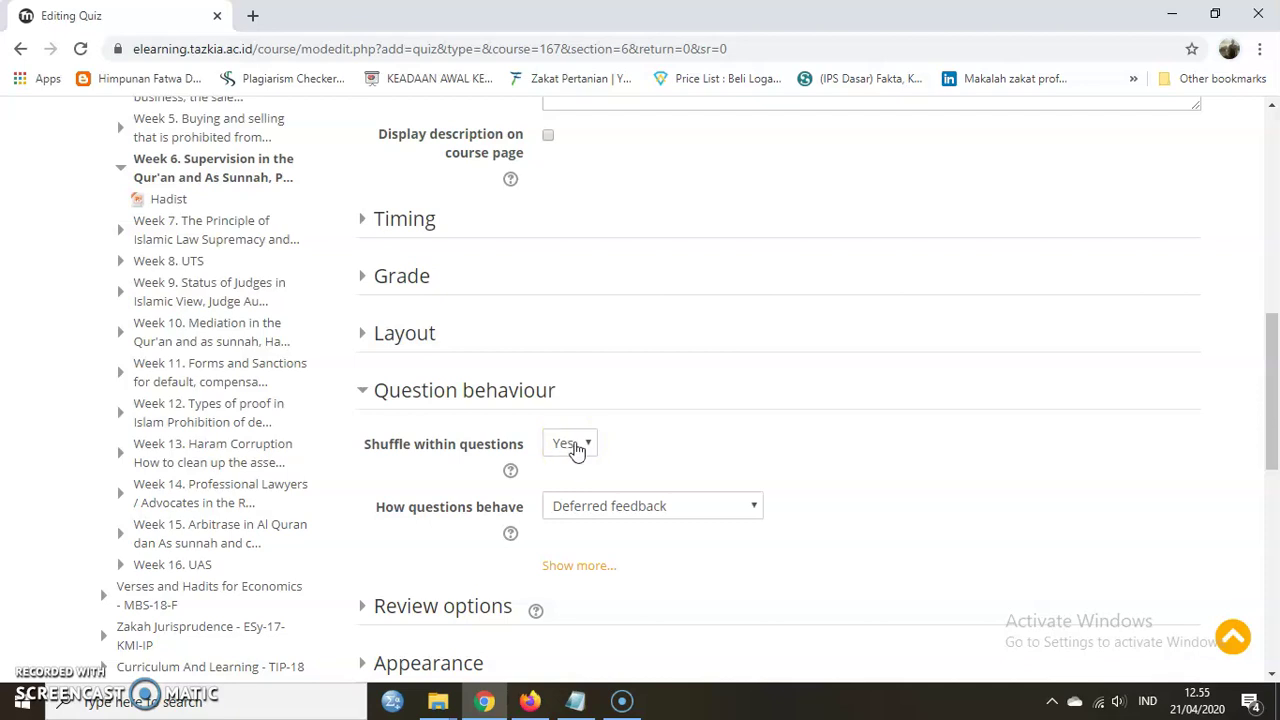
{"action": "left_click", "coordinate": [571, 503]}
{"action": "left_click", "coordinate": [566, 452]}
{"action": "left_click", "coordinate": [362, 392]}
Examine the review options for what students can see during the attempt, after it, and after the quiz is closed
{"action": "left_click", "coordinate": [364, 448]}
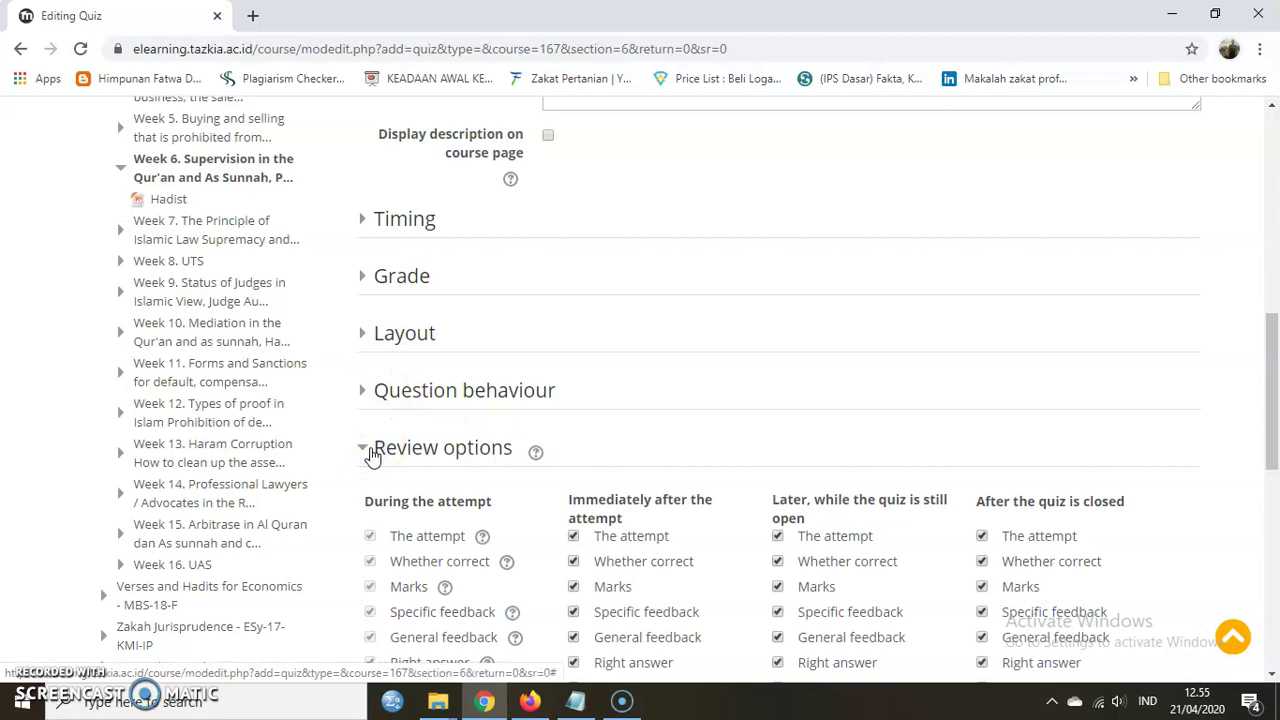
{"action": "scroll", "coordinate": [373, 457], "scroll_direction": "down", "scroll_amount": 1}
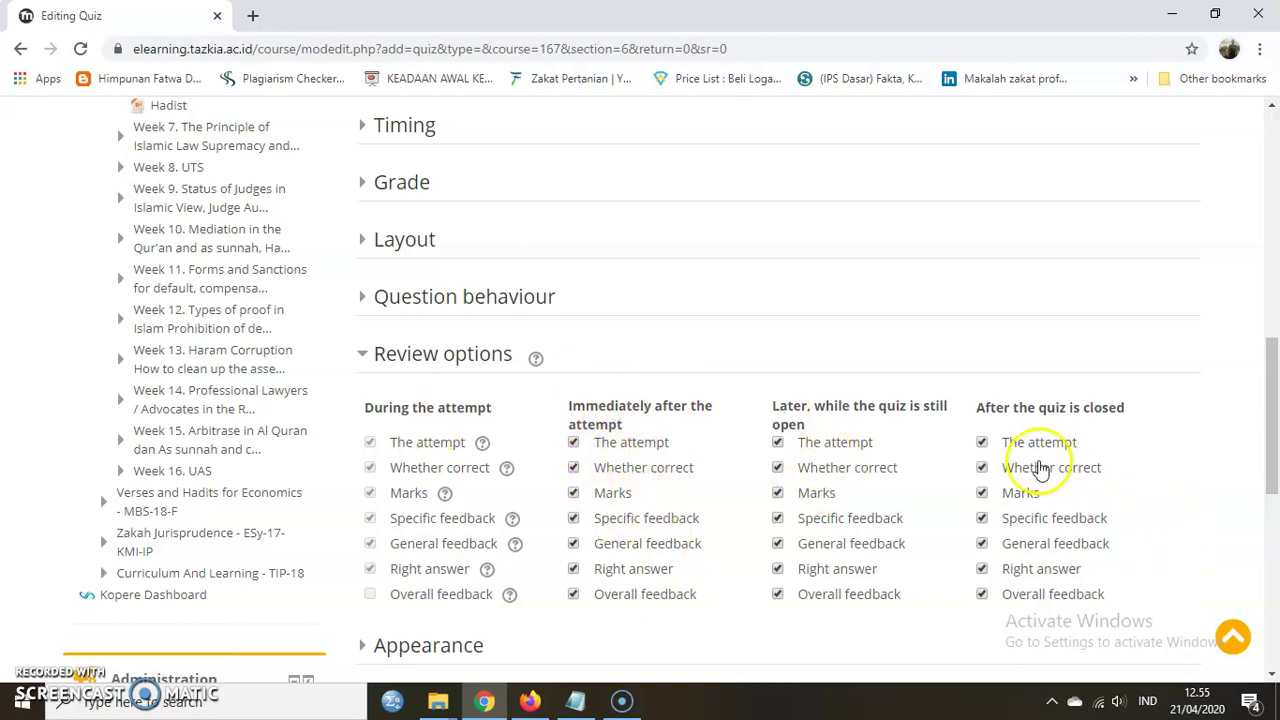
{"action": "left_click", "coordinate": [395, 360]}
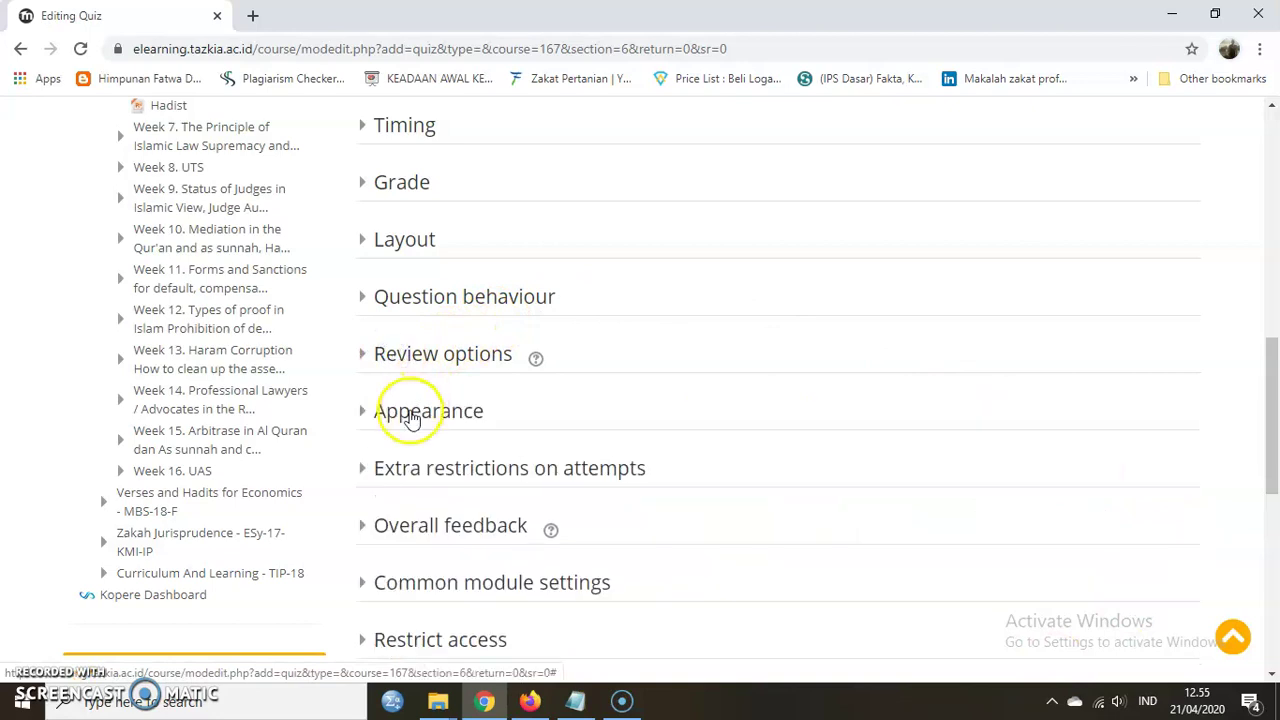
In the appearance settings, choose No image for the user's picture and check the decimal places in grades
{"action": "left_click", "coordinate": [410, 418]}
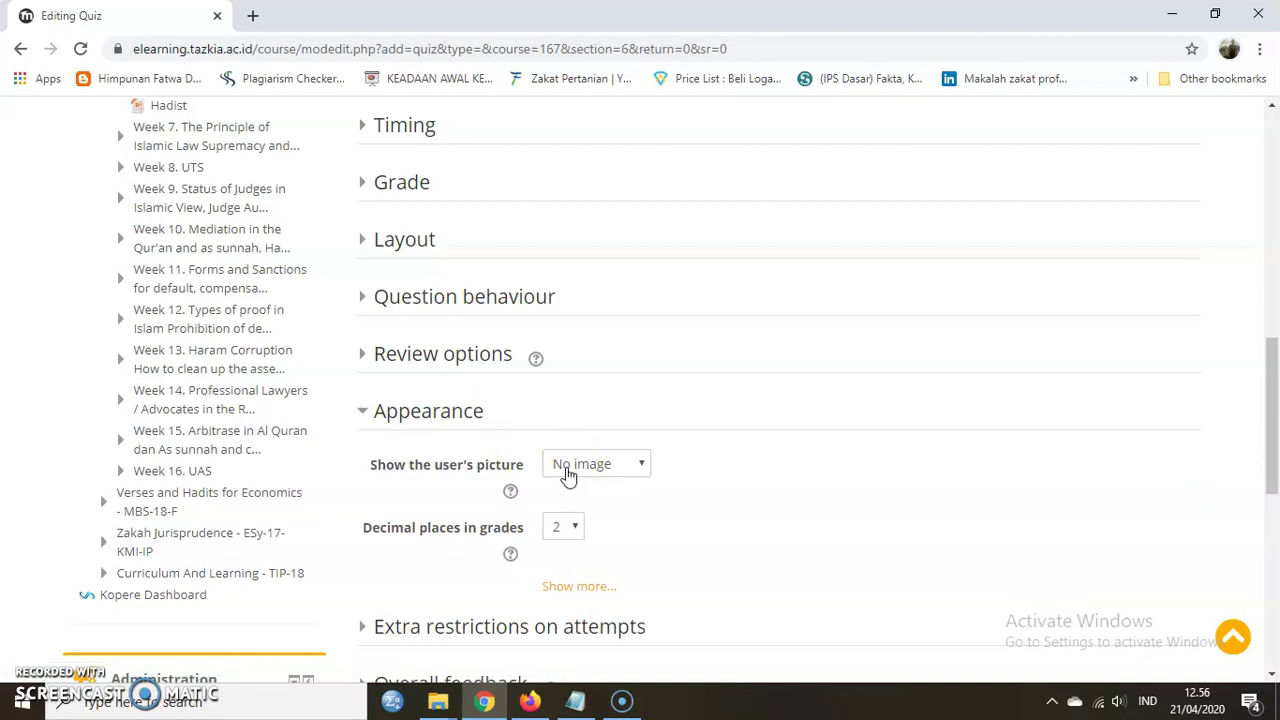
{"action": "left_click", "coordinate": [567, 474]}
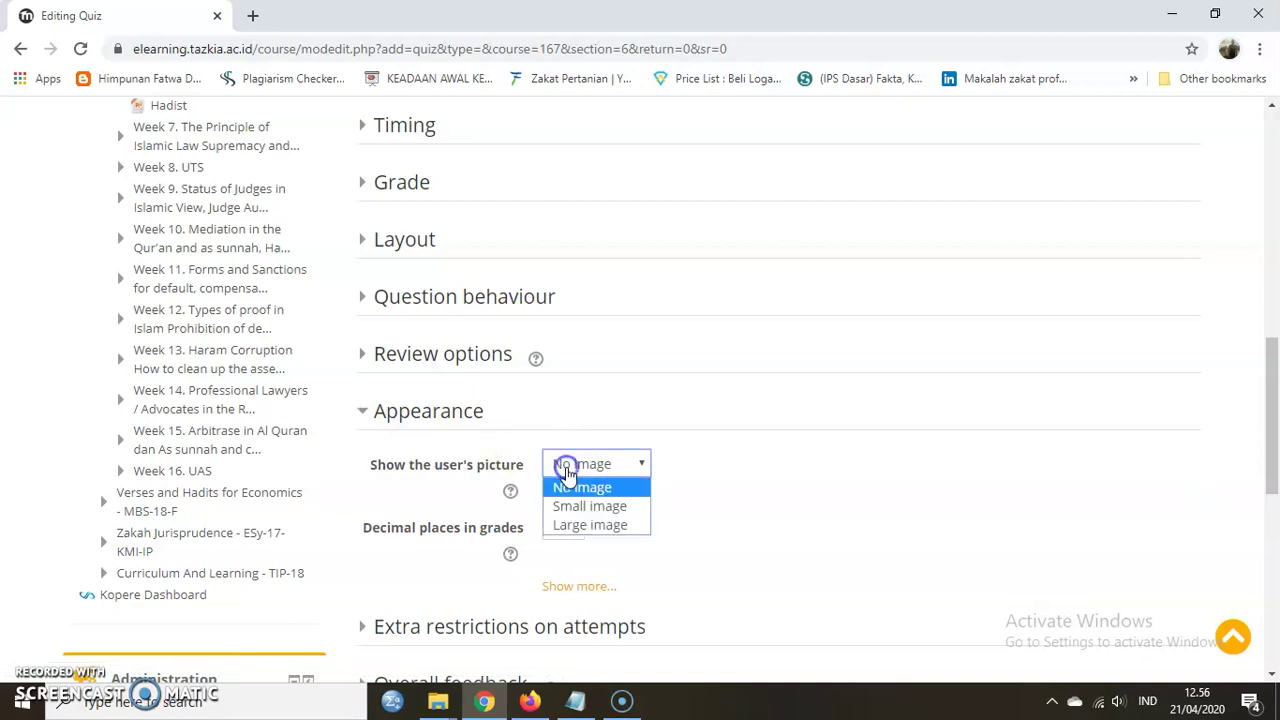
{"action": "left_click", "coordinate": [567, 492]}
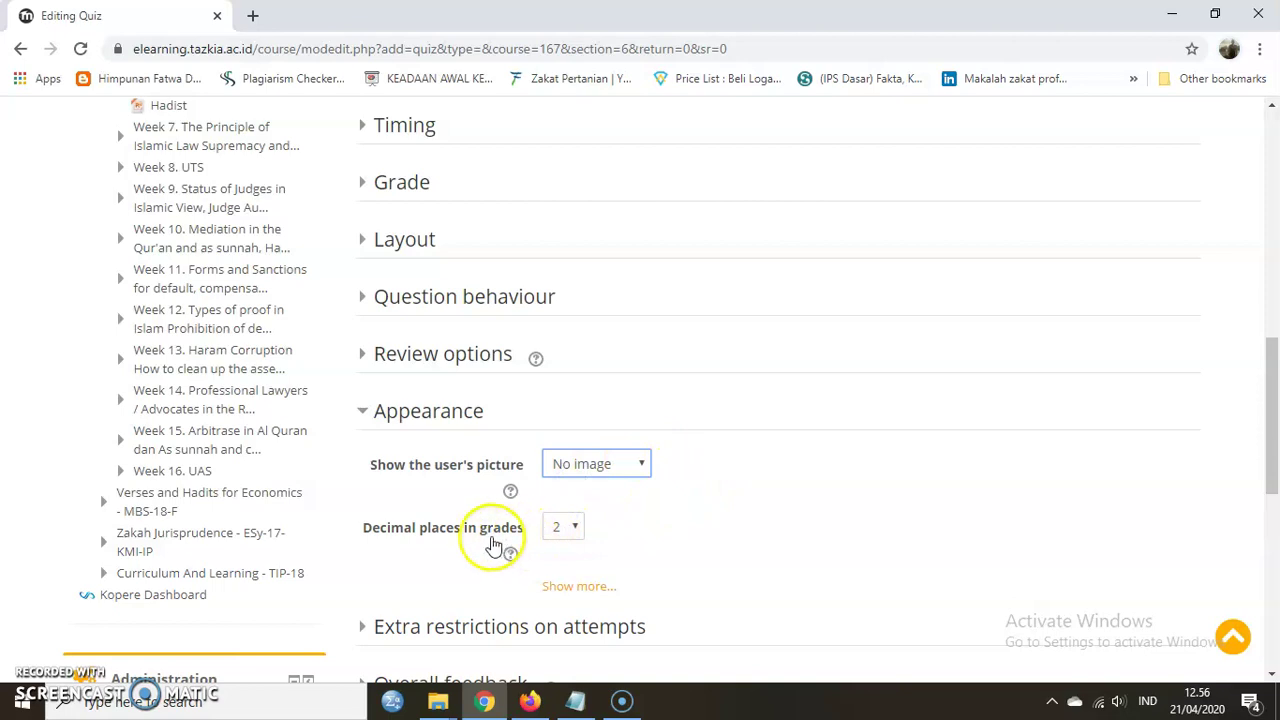
{"action": "left_click", "coordinate": [572, 530]}
{"action": "left_click", "coordinate": [574, 535]}
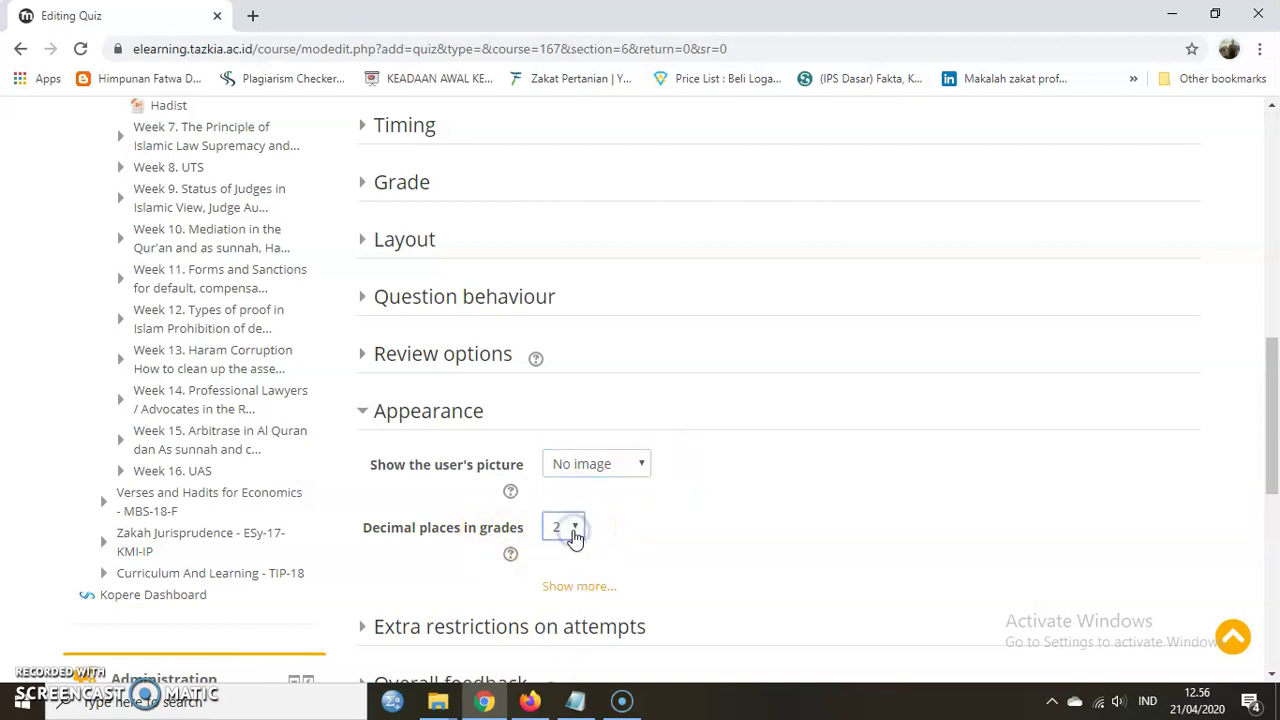
{"action": "scroll", "coordinate": [577, 535], "scroll_direction": "down", "scroll_amount": 1}
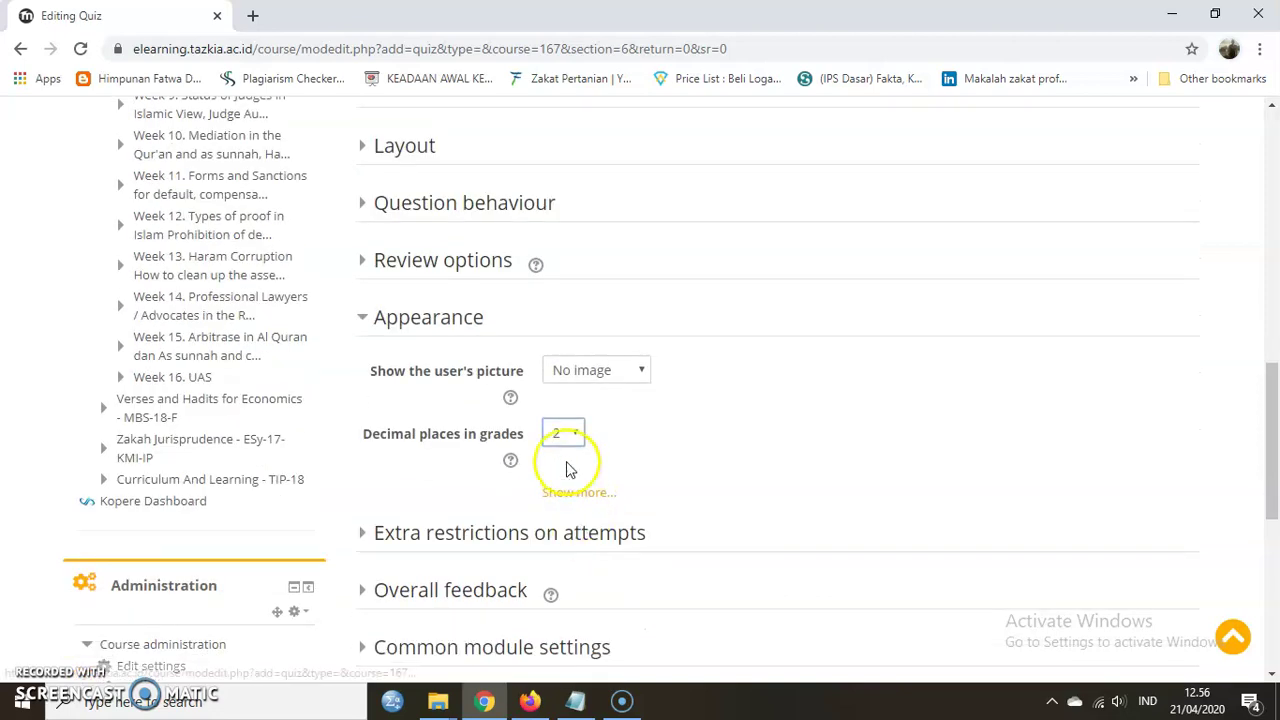
{"action": "left_click", "coordinate": [366, 330]}
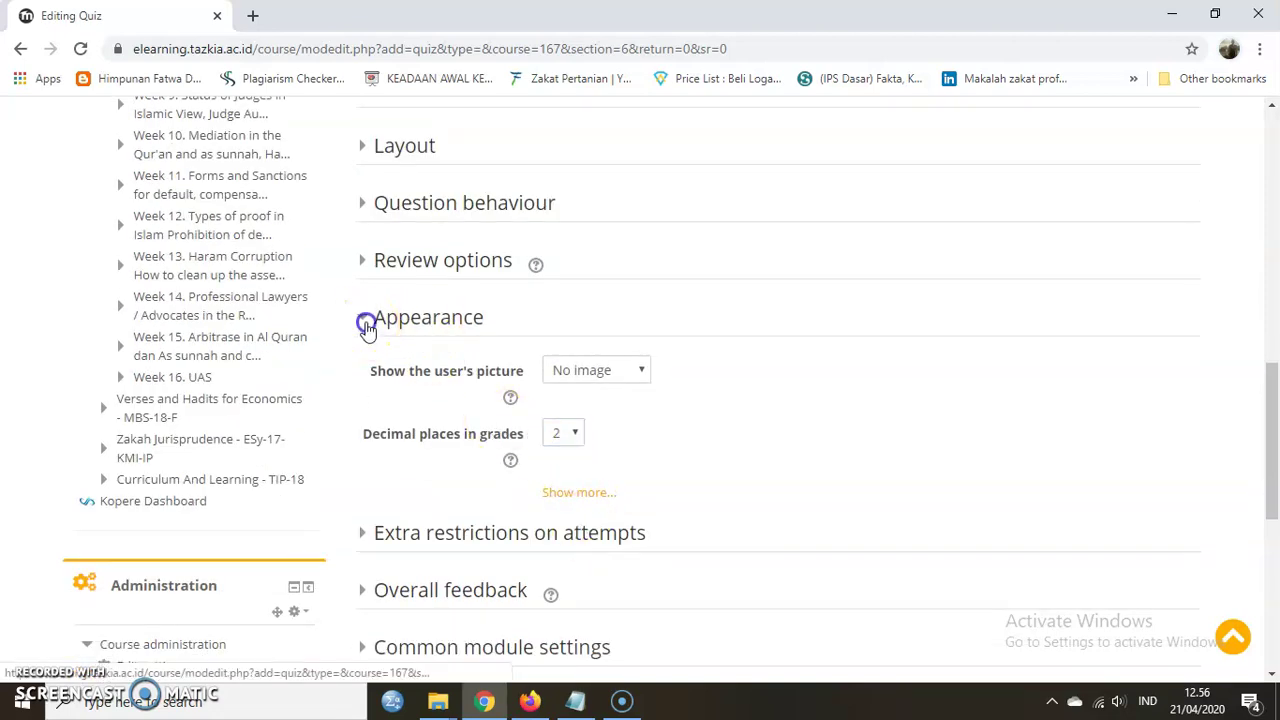
Review the password requirement among the extra restrictions on attempts
{"action": "left_click", "coordinate": [374, 378]}
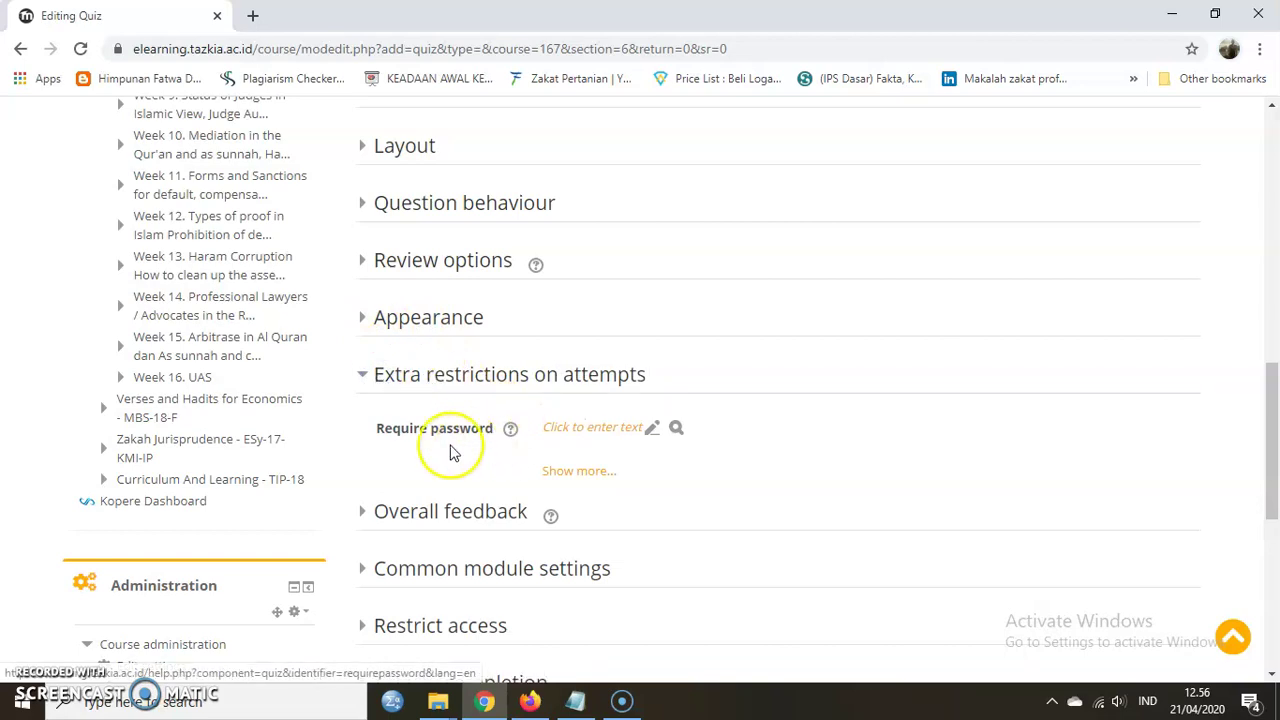
{"action": "left_click", "coordinate": [370, 385]}
{"action": "scroll", "coordinate": [378, 386], "scroll_direction": "down", "scroll_amount": 2}
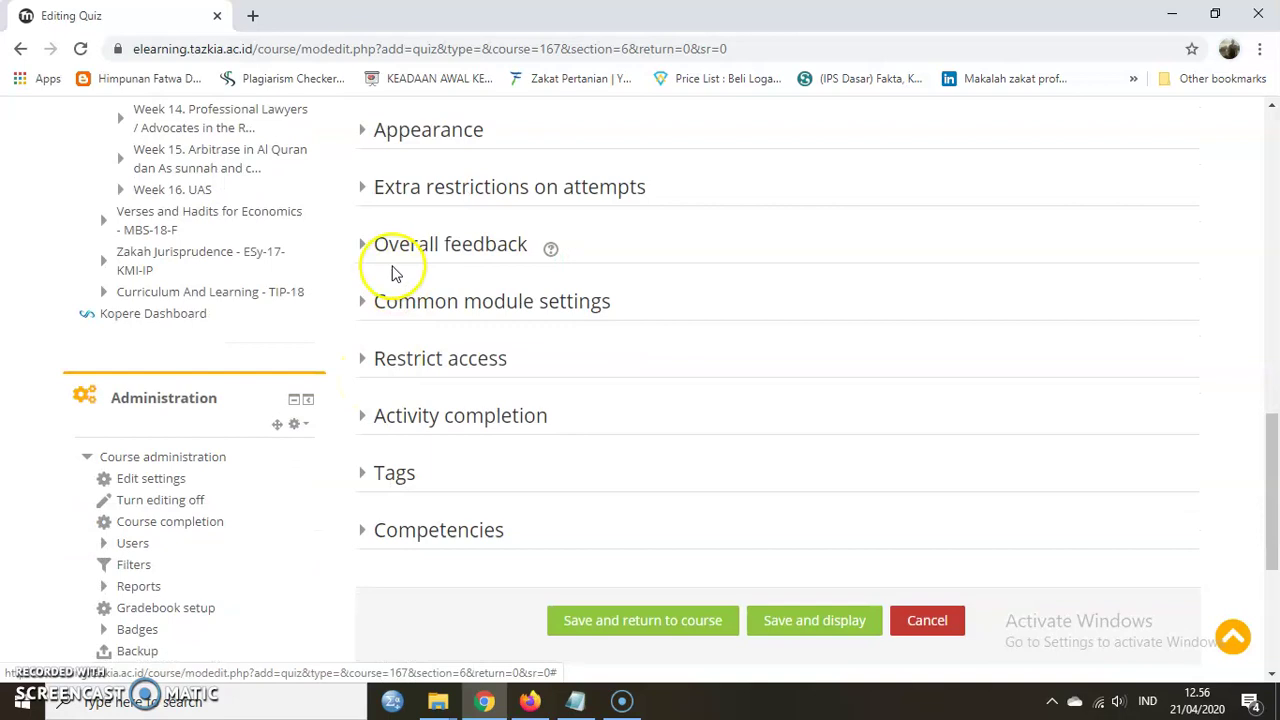
Try entering overall feedback for the 100% grade boundary, clear it, and look over the remaining feedback fields
{"action": "left_click", "coordinate": [385, 248]}
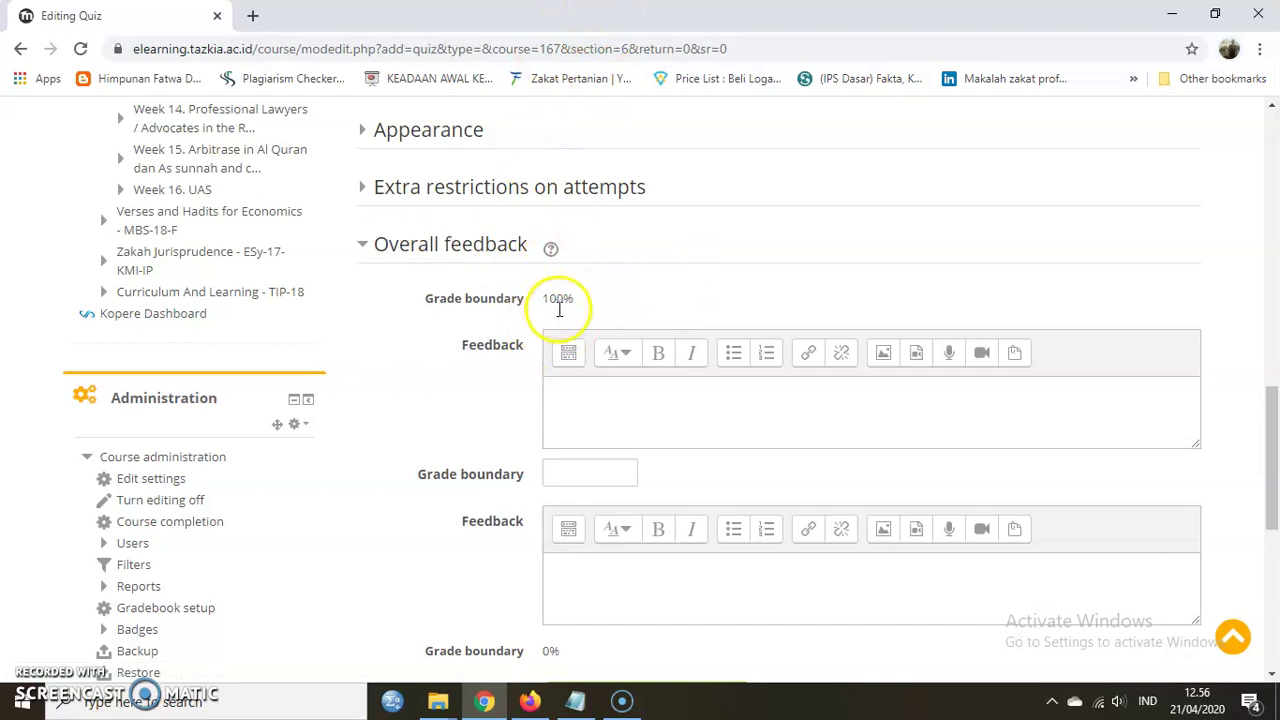
{"action": "left_click", "coordinate": [561, 392]}
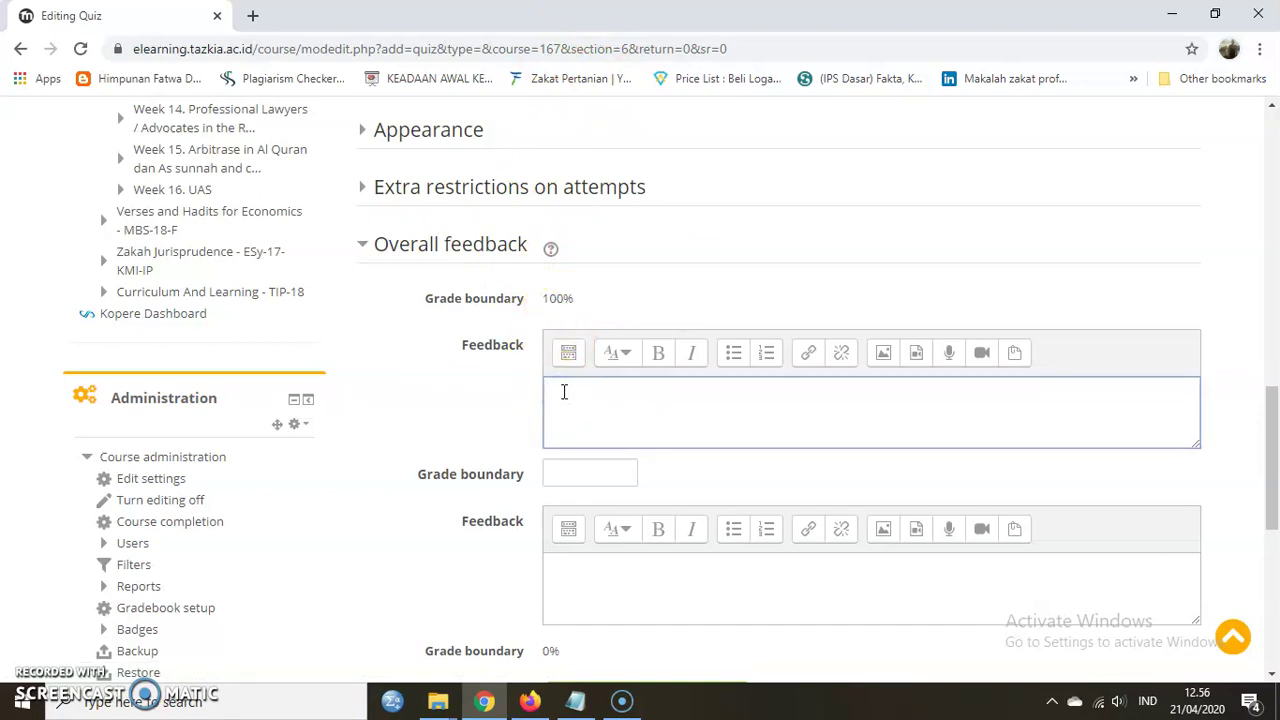
{"action": "type", "text": "gree"}
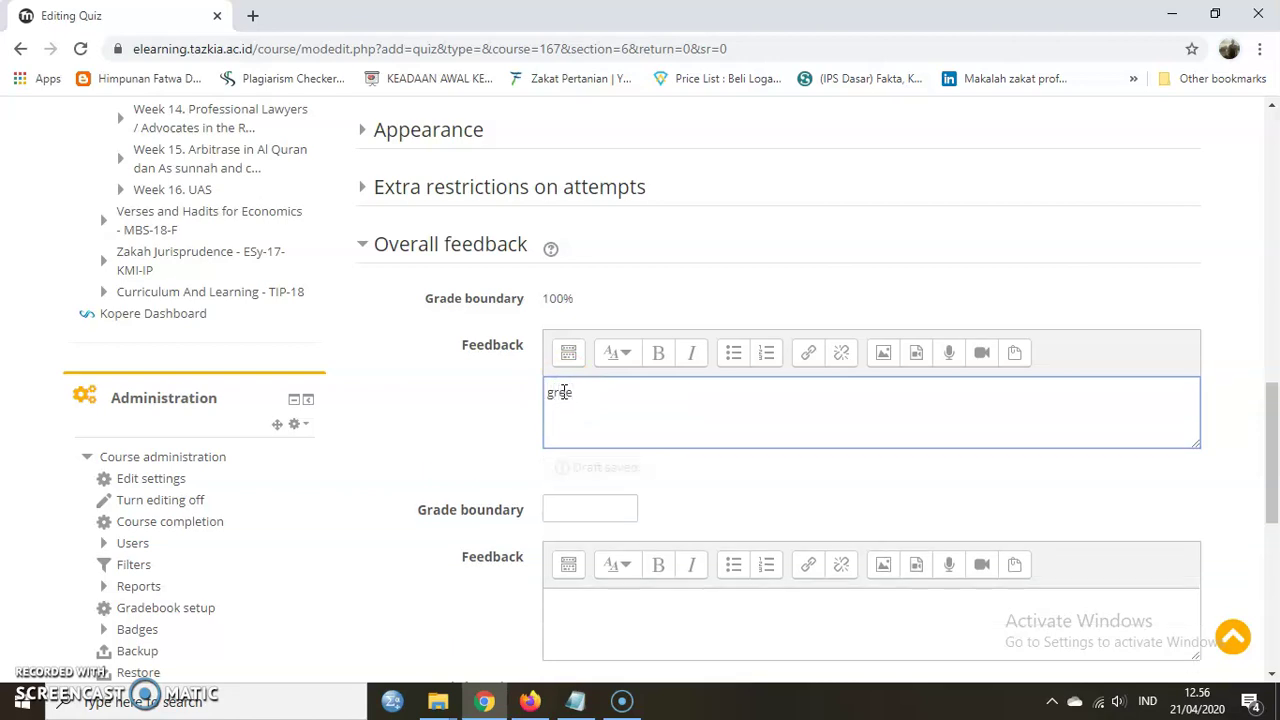
{"action": "key", "text": "BackSpace"}
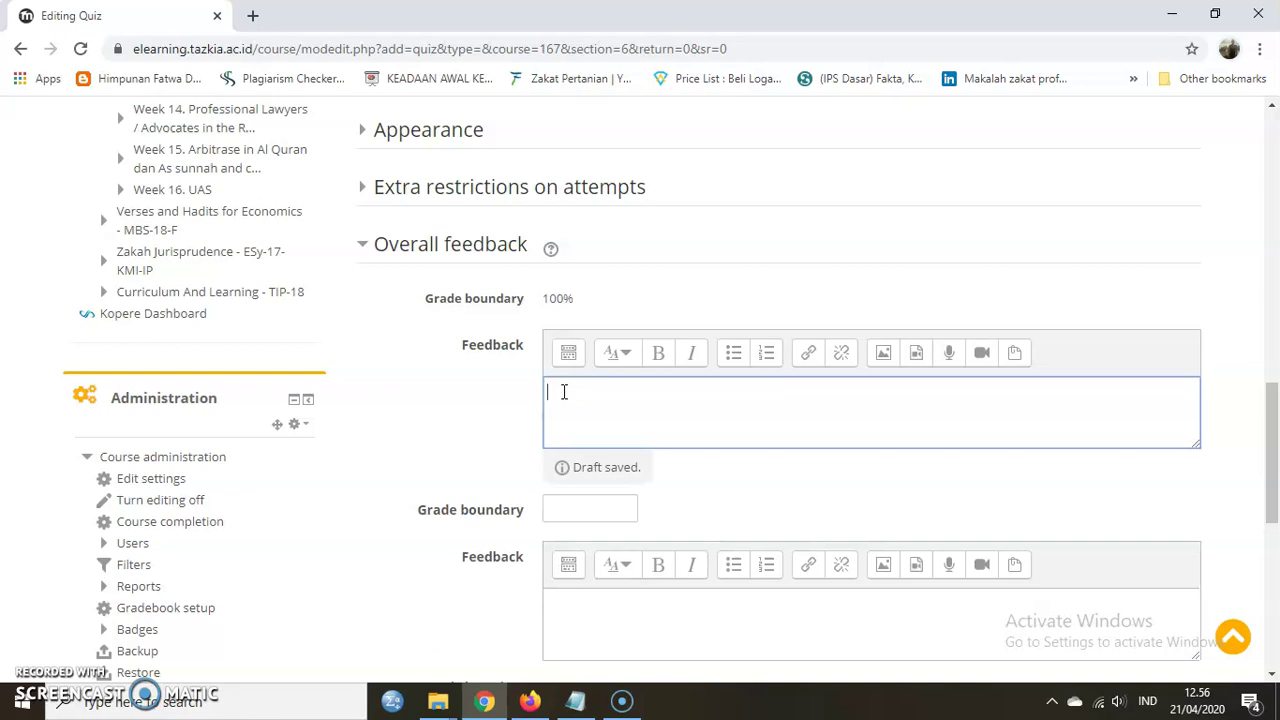
{"action": "scroll", "coordinate": [700, 396], "scroll_direction": "down", "scroll_amount": 3}
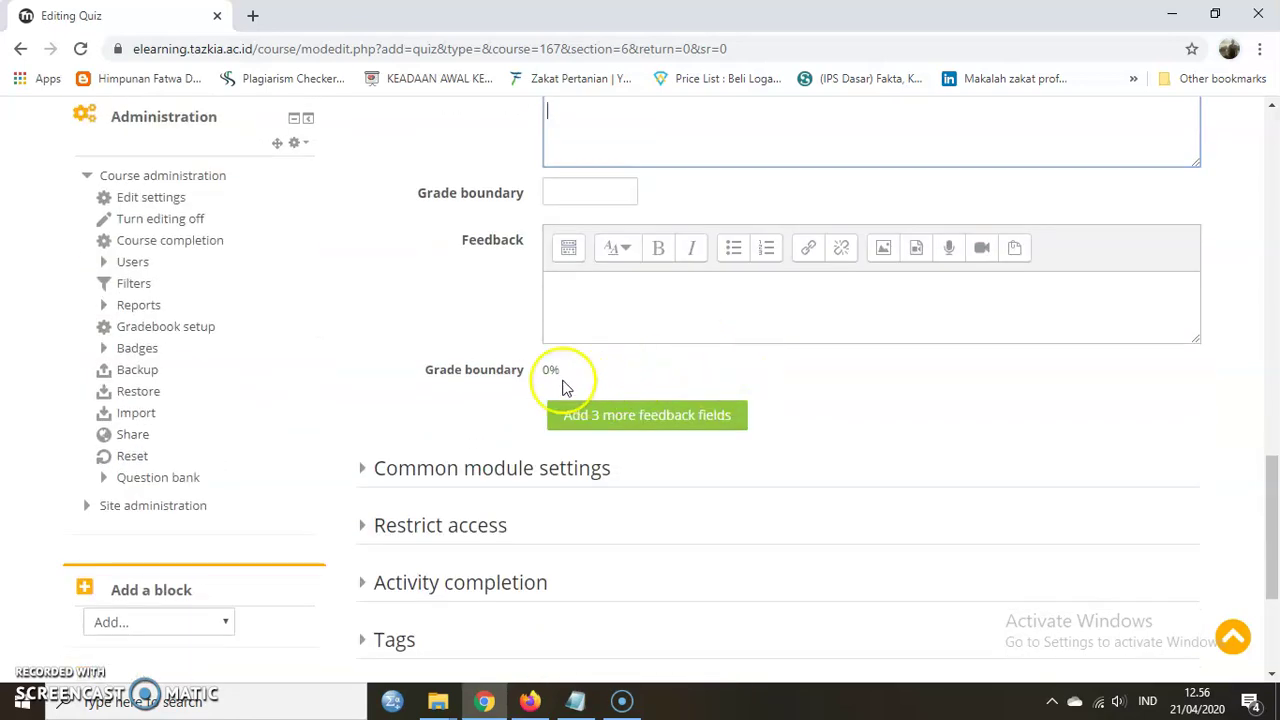
{"action": "left_click", "coordinate": [577, 301]}
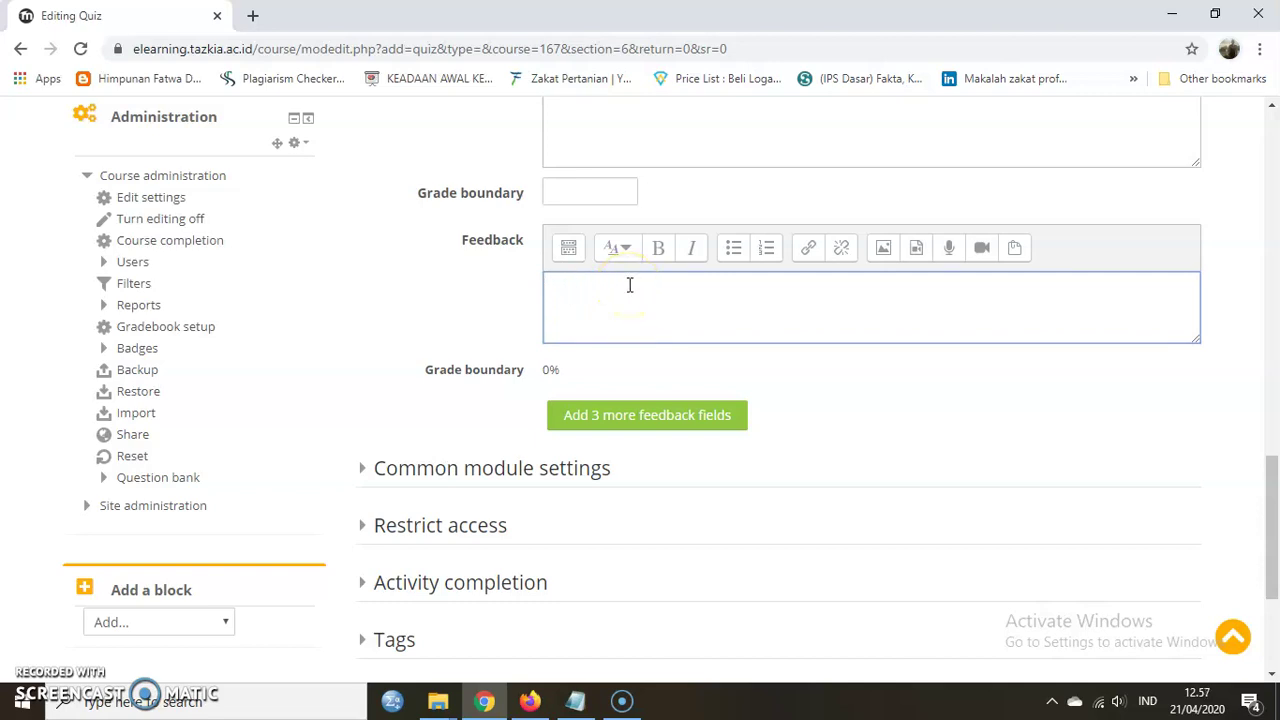
{"action": "scroll", "coordinate": [566, 265], "scroll_direction": "up", "scroll_amount": 5}
{"action": "left_click", "coordinate": [370, 338]}
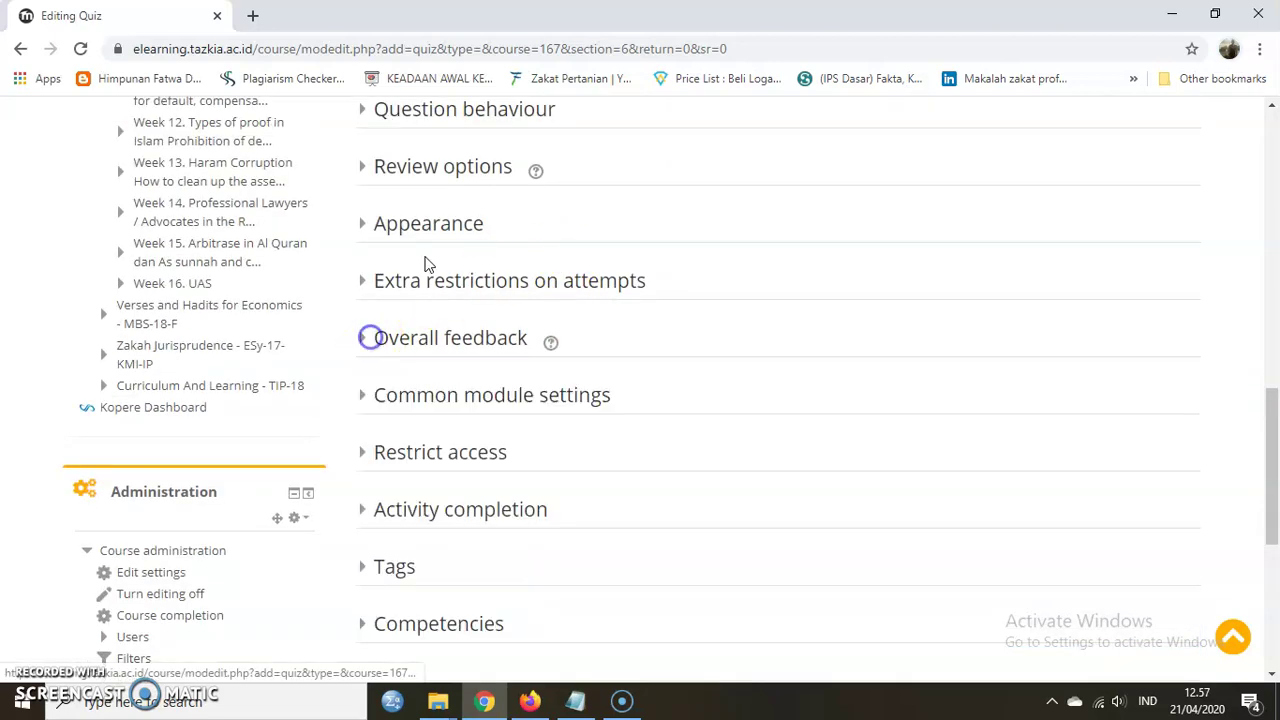
Review the common module settings and the access restrictions of the quiz
{"action": "scroll", "coordinate": [466, 343], "scroll_direction": "down", "scroll_amount": 1}
{"action": "left_click", "coordinate": [437, 313]}
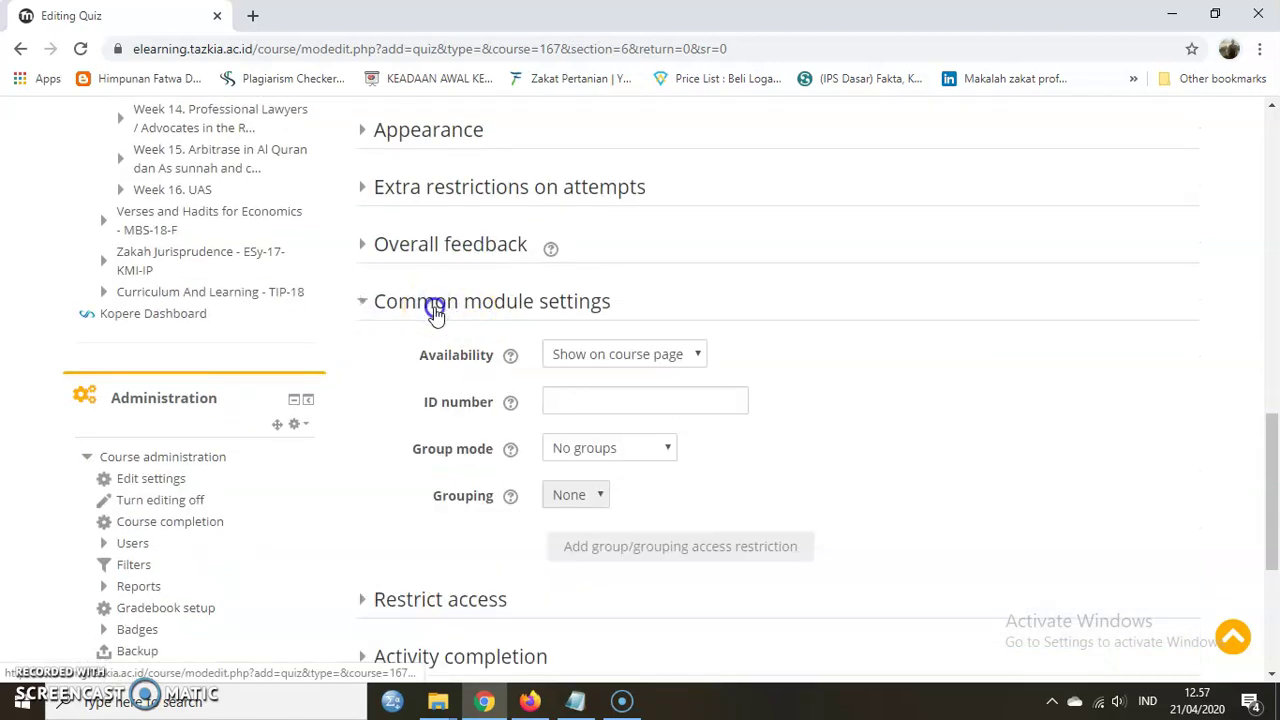
{"action": "left_click", "coordinate": [437, 313]}
{"action": "left_click", "coordinate": [424, 360]}
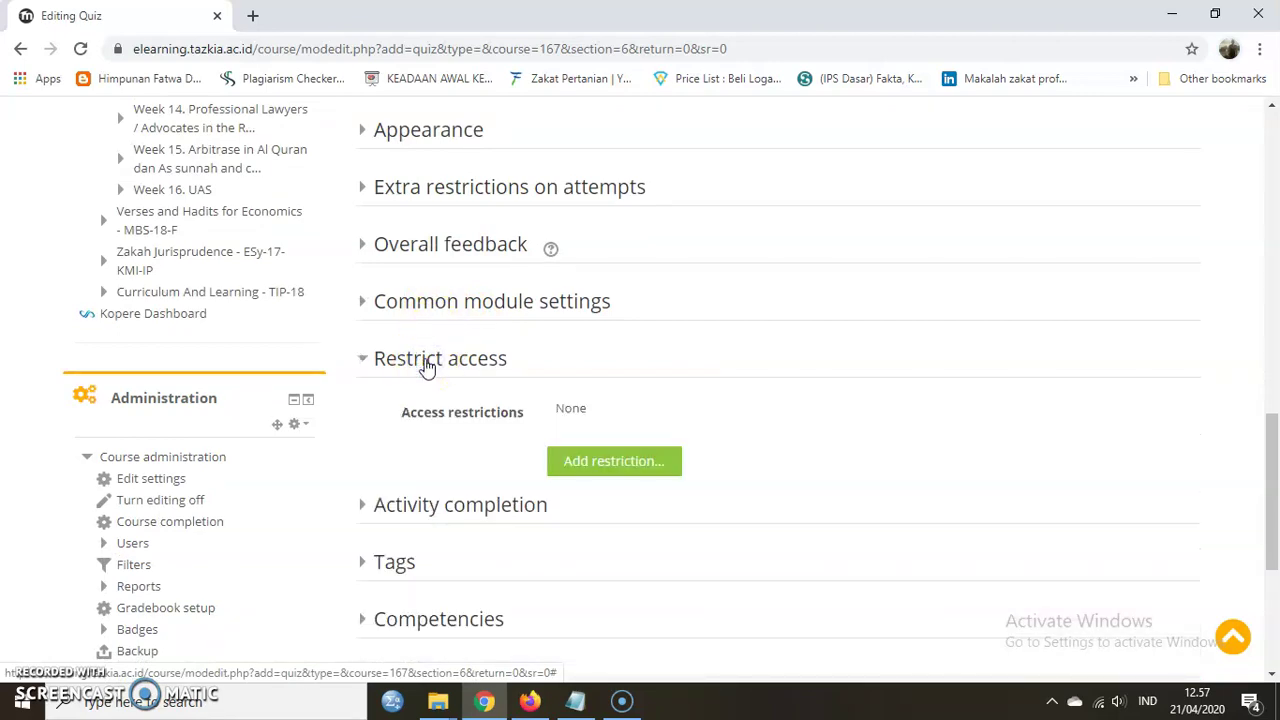
{"action": "left_click", "coordinate": [426, 362]}
In the activity completion settings, set completion tracking to Show activity as complete when conditions are met, leaving the expected completion date disabled
{"action": "left_click", "coordinate": [451, 428]}
{"action": "left_click", "coordinate": [451, 428]}
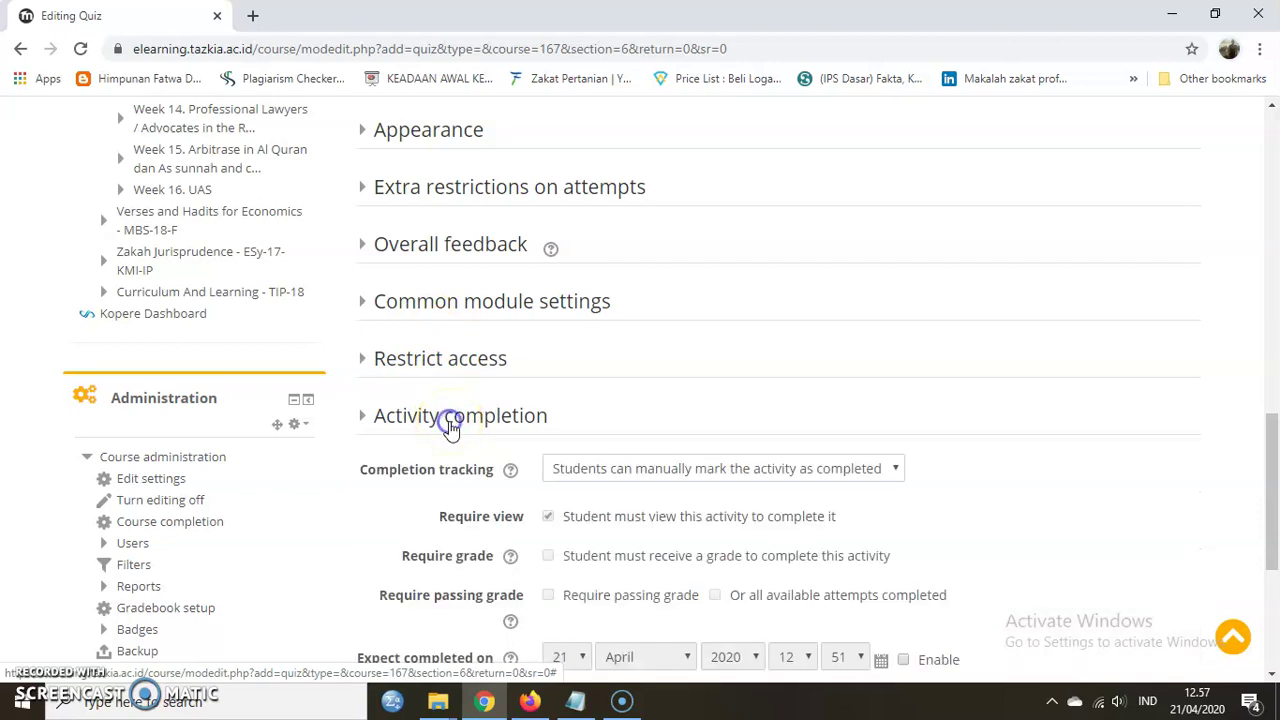
{"action": "scroll", "coordinate": [590, 480], "scroll_direction": "down", "scroll_amount": 2}
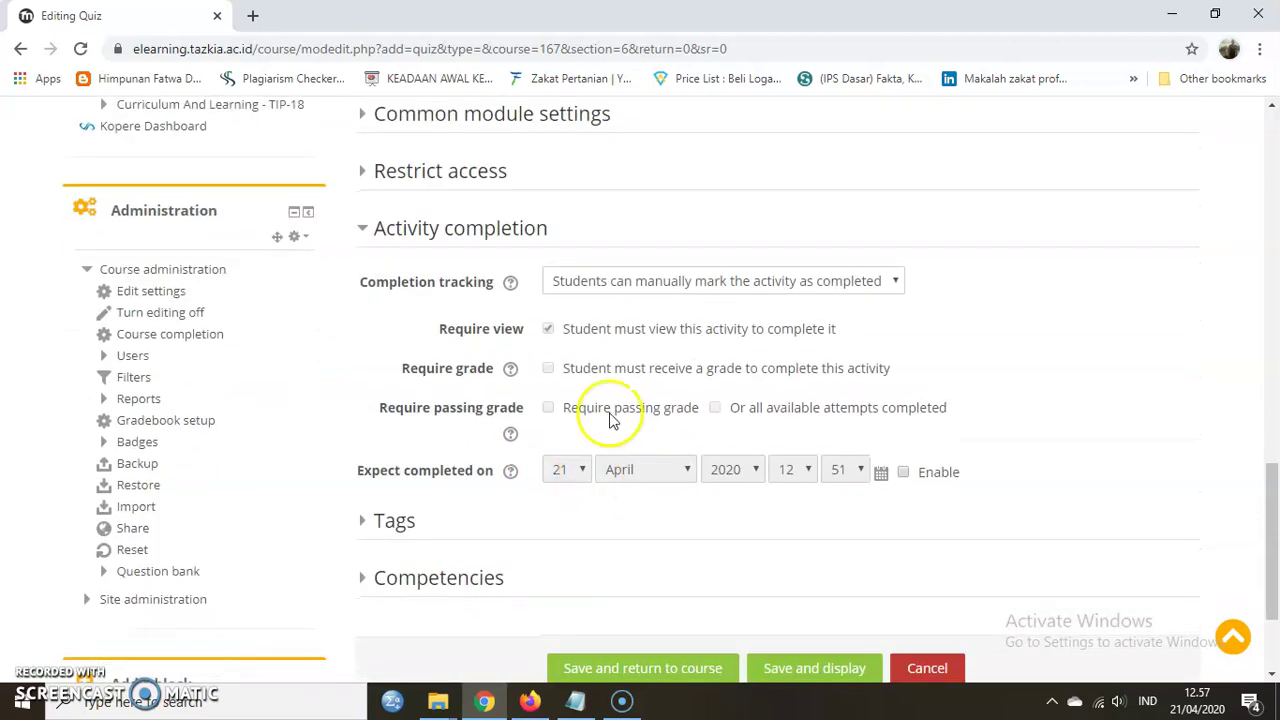
{"action": "left_click", "coordinate": [615, 288]}
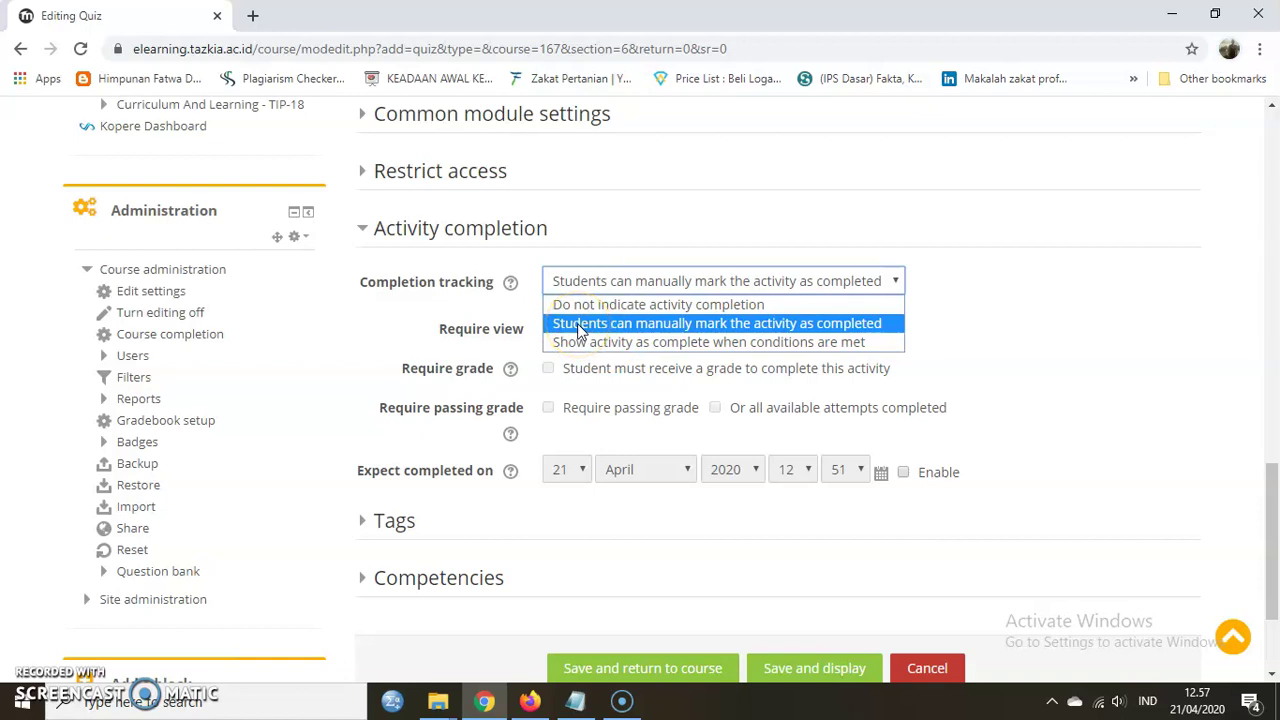
{"action": "left_click", "coordinate": [585, 305]}
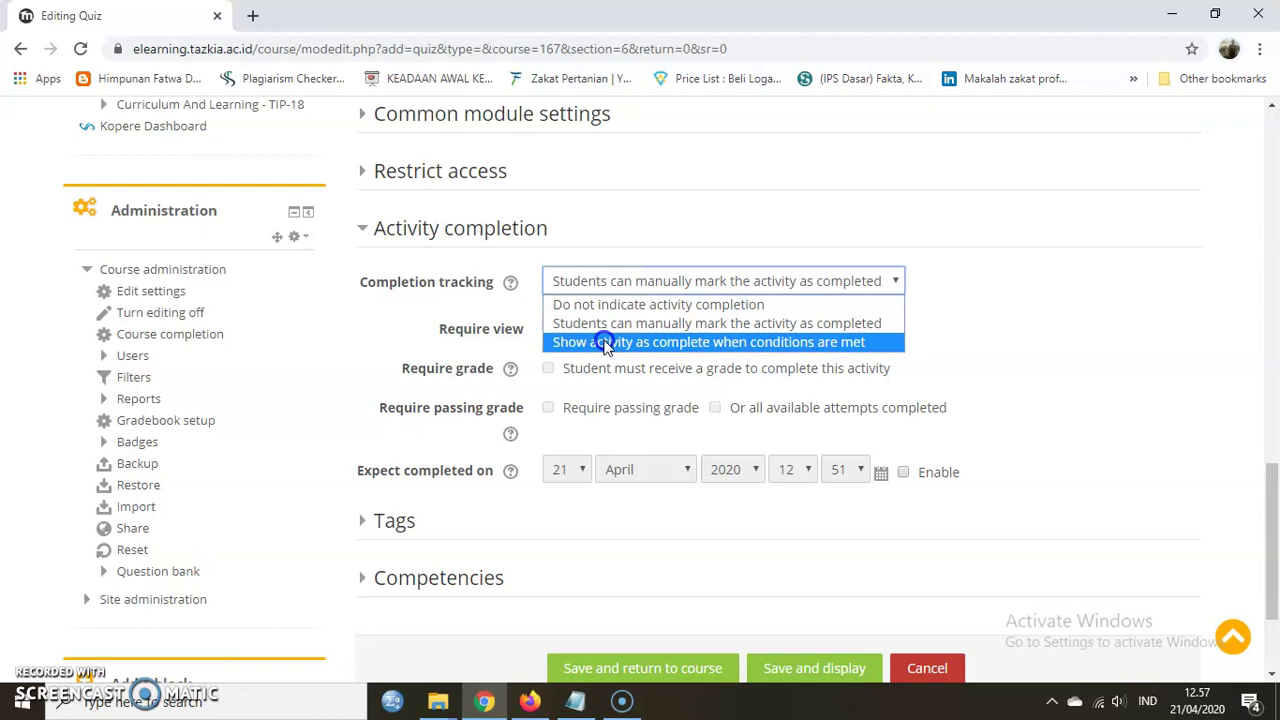
{"action": "left_click", "coordinate": [606, 344]}
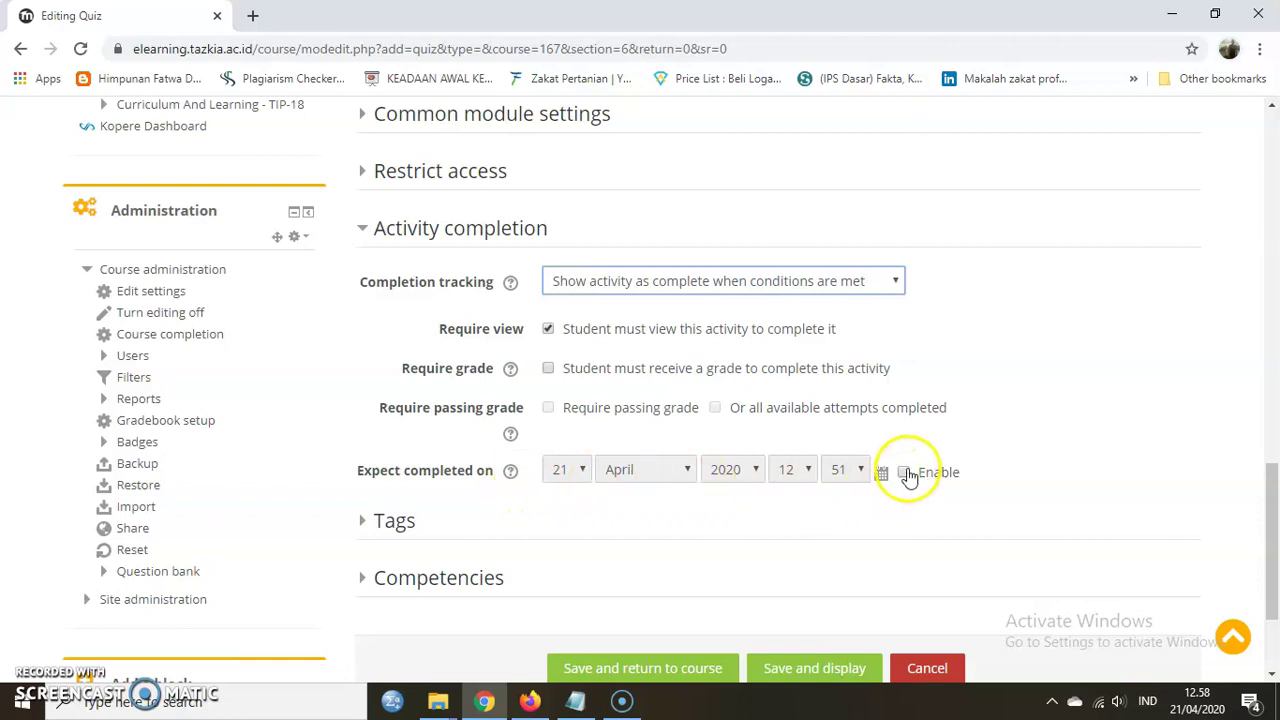
{"action": "left_click", "coordinate": [904, 474]}
{"action": "left_click", "coordinate": [904, 474]}
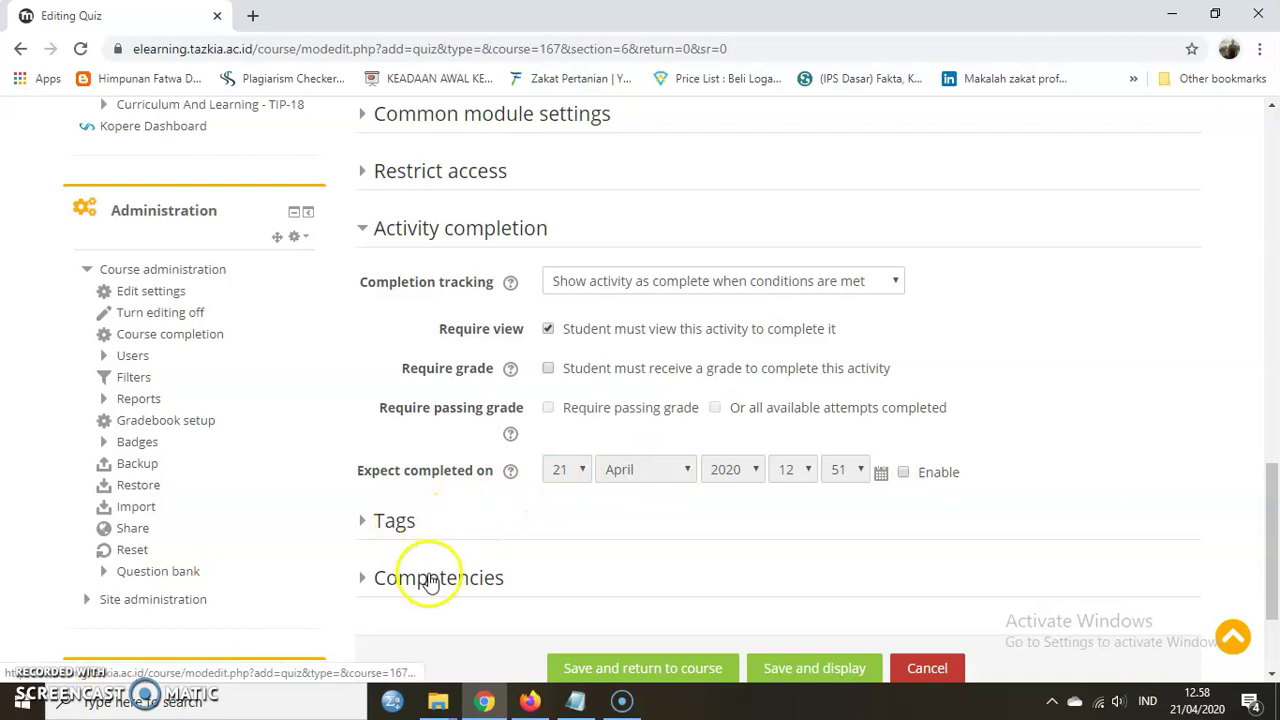
{"action": "left_click", "coordinate": [366, 230]}
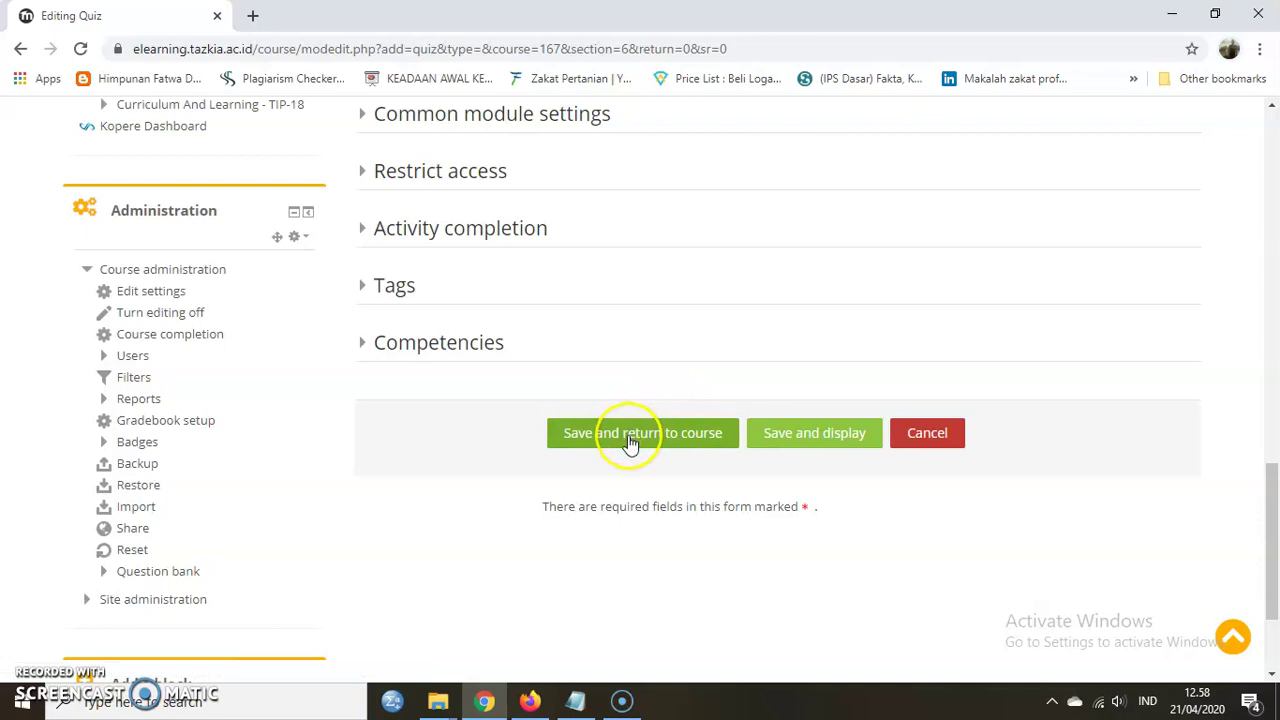
Save the quiz, return to the course, and open Quiz Week 6 in the Week 6 section
{"action": "left_click", "coordinate": [630, 440]}
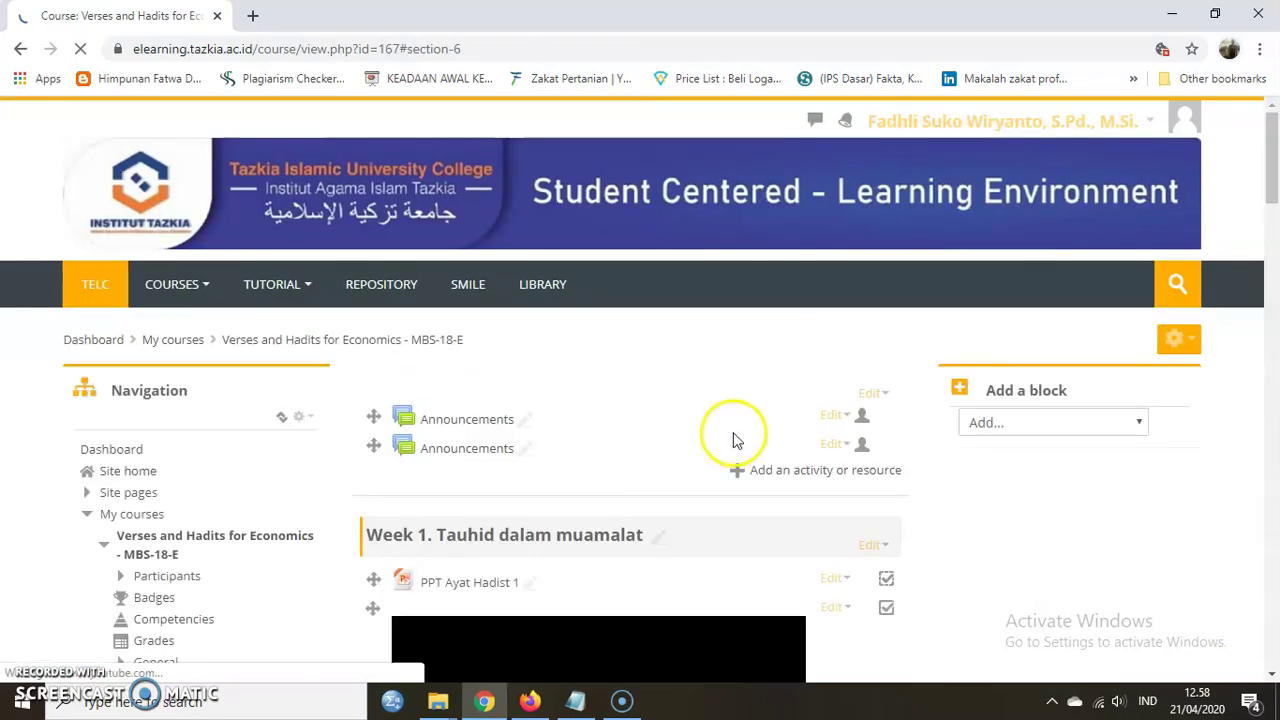
{"action": "scroll", "coordinate": [640, 345], "scroll_direction": "up", "scroll_amount": 4}
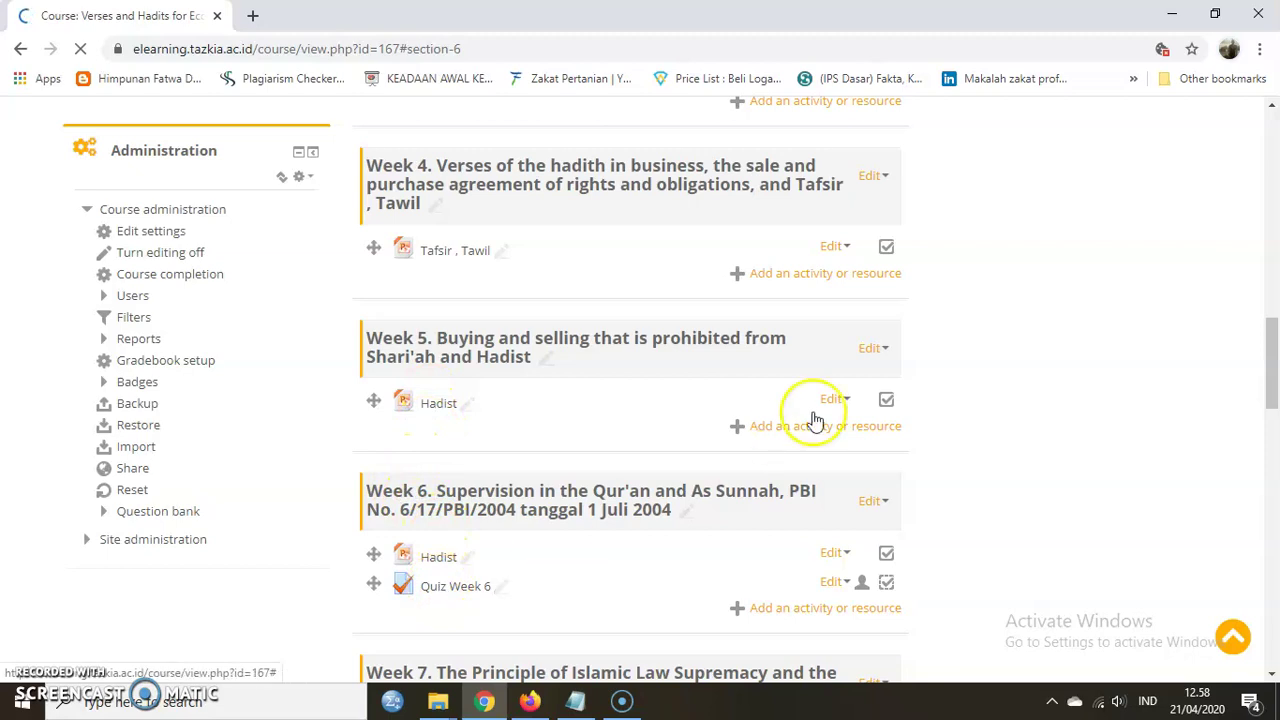
{"action": "scroll", "coordinate": [790, 303], "scroll_direction": "down", "scroll_amount": 2}
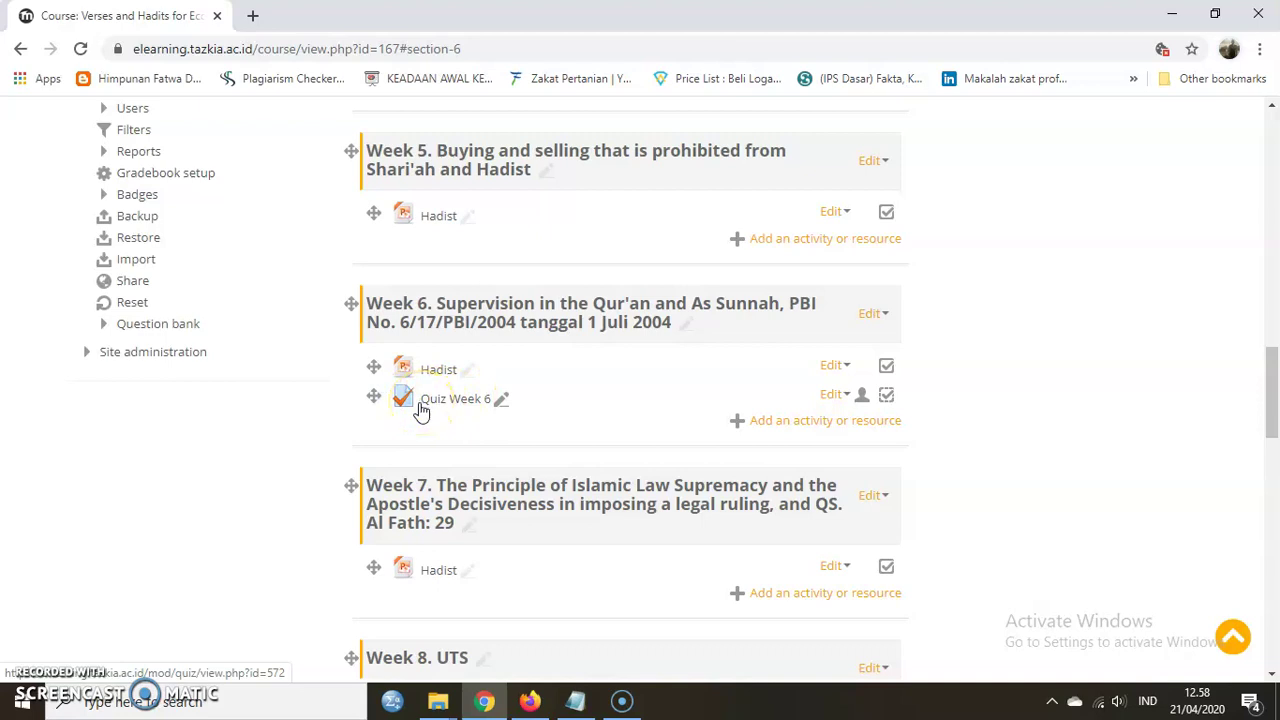
{"action": "left_click", "coordinate": [416, 400]}
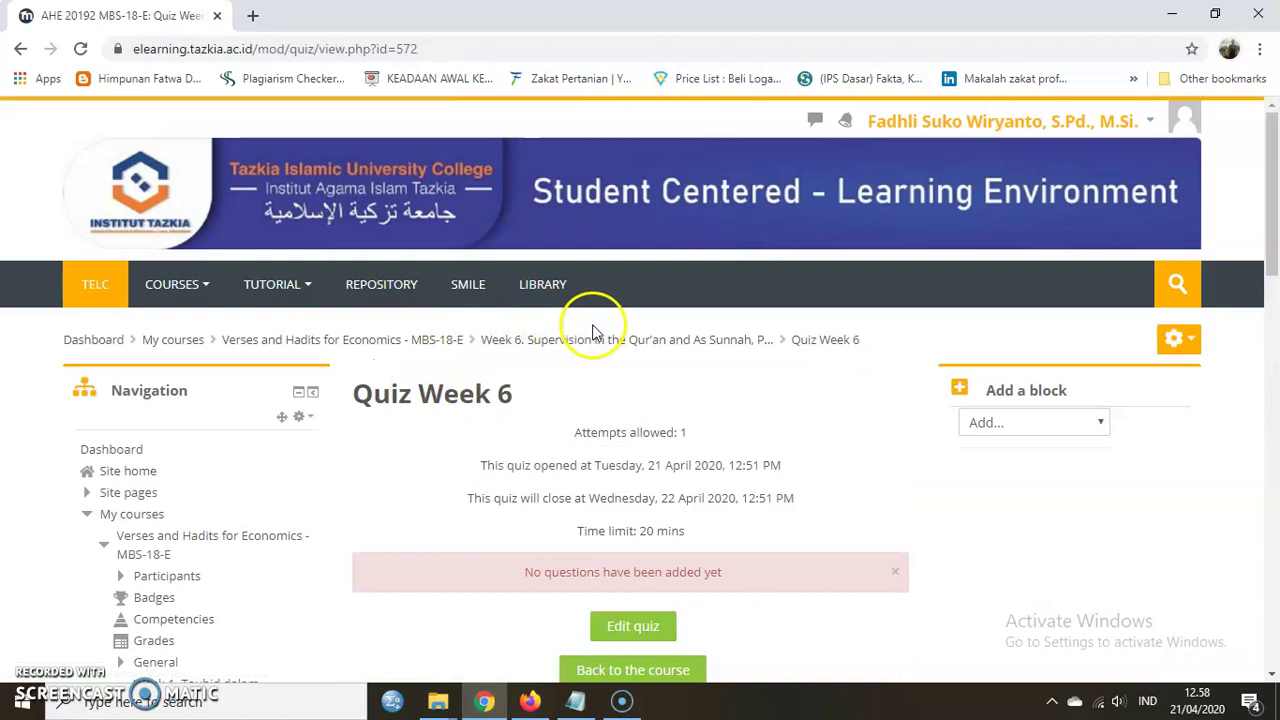
Check the quiz's allowed attempts, opening and closing dates, and time limit on its overview page
{"action": "scroll", "coordinate": [615, 553], "scroll_direction": "down", "scroll_amount": 2}
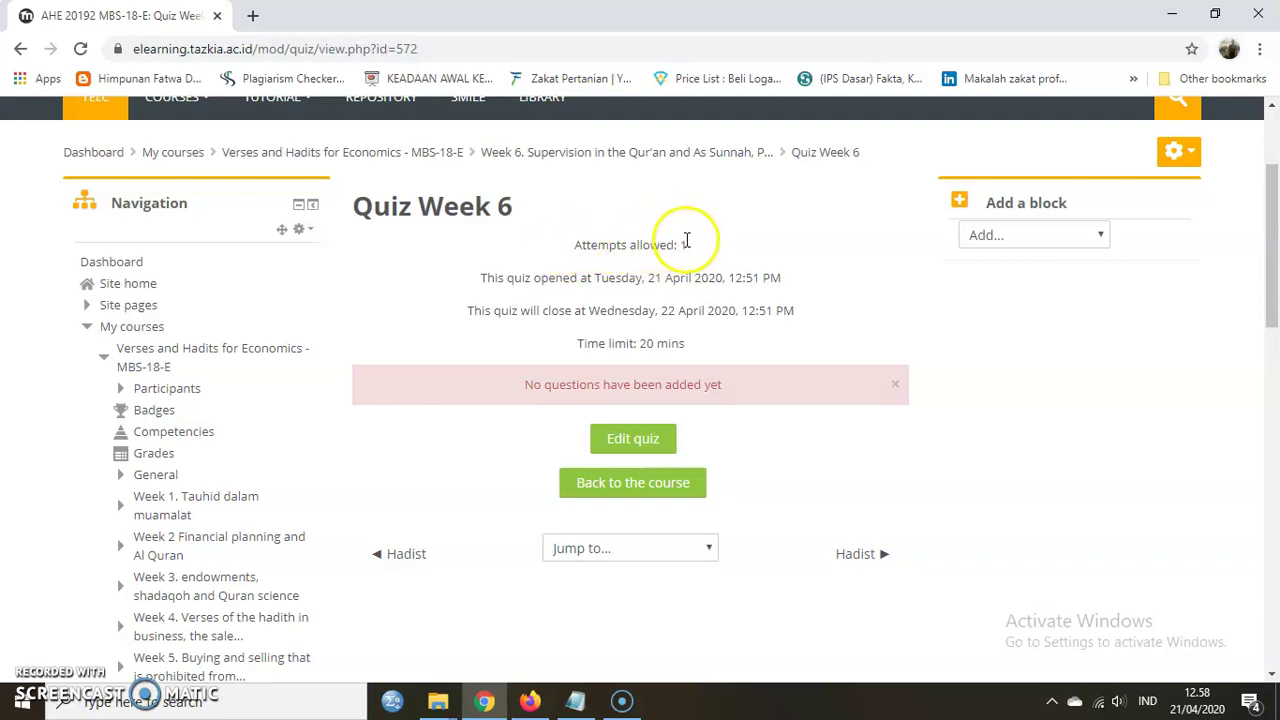
{"action": "left_click", "coordinate": [484, 281]}
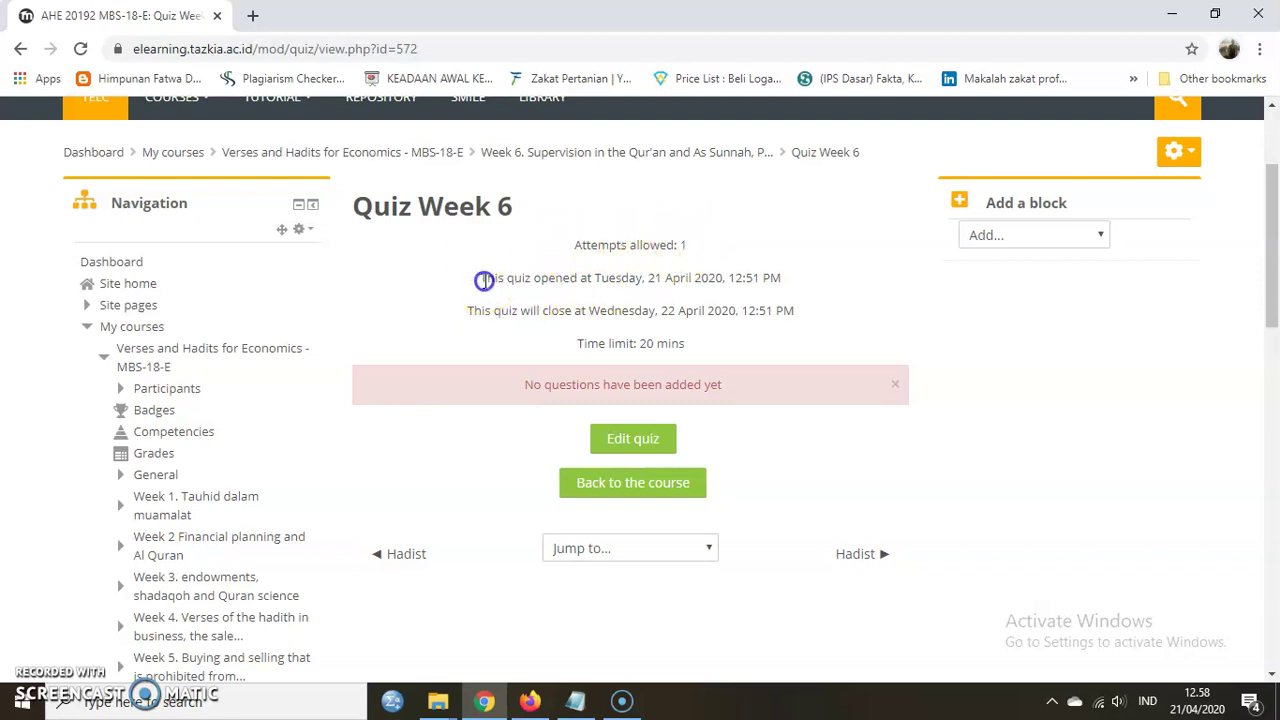
{"action": "left_click", "coordinate": [663, 276]}
{"action": "left_click_drag", "start_coordinate": [622, 310], "coordinate": [677, 307]}
{"action": "left_click_drag", "start_coordinate": [578, 343], "coordinate": [690, 344]}
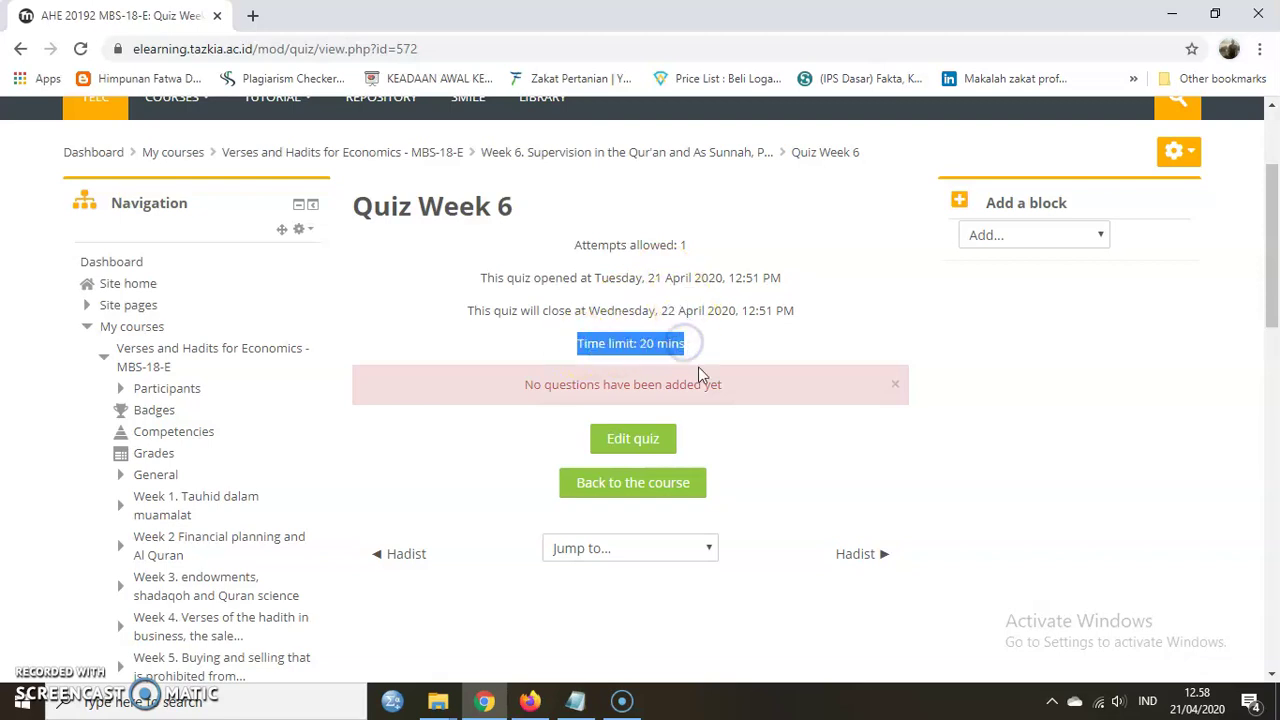
In the quiz's question editor, save a maximum grade of 100.00 and turn on question shuffling
{"action": "left_click", "coordinate": [647, 446]}
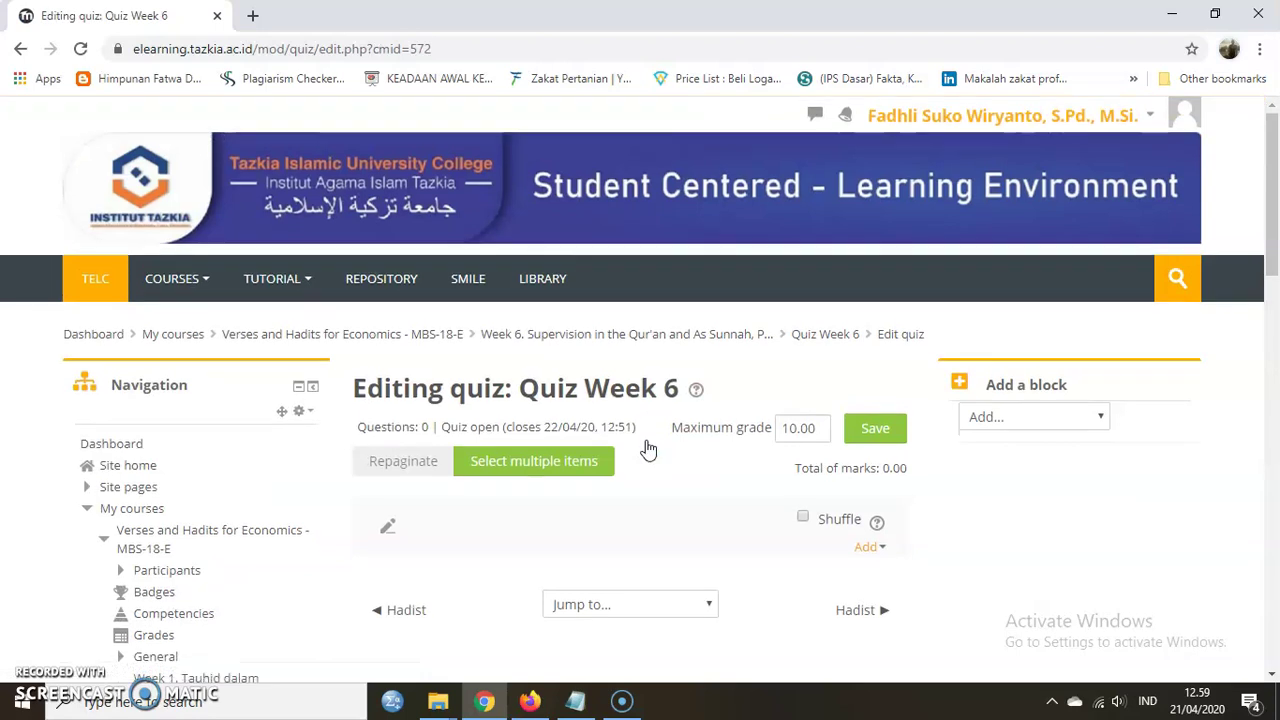
{"action": "scroll", "coordinate": [646, 447], "scroll_direction": "down", "scroll_amount": 1}
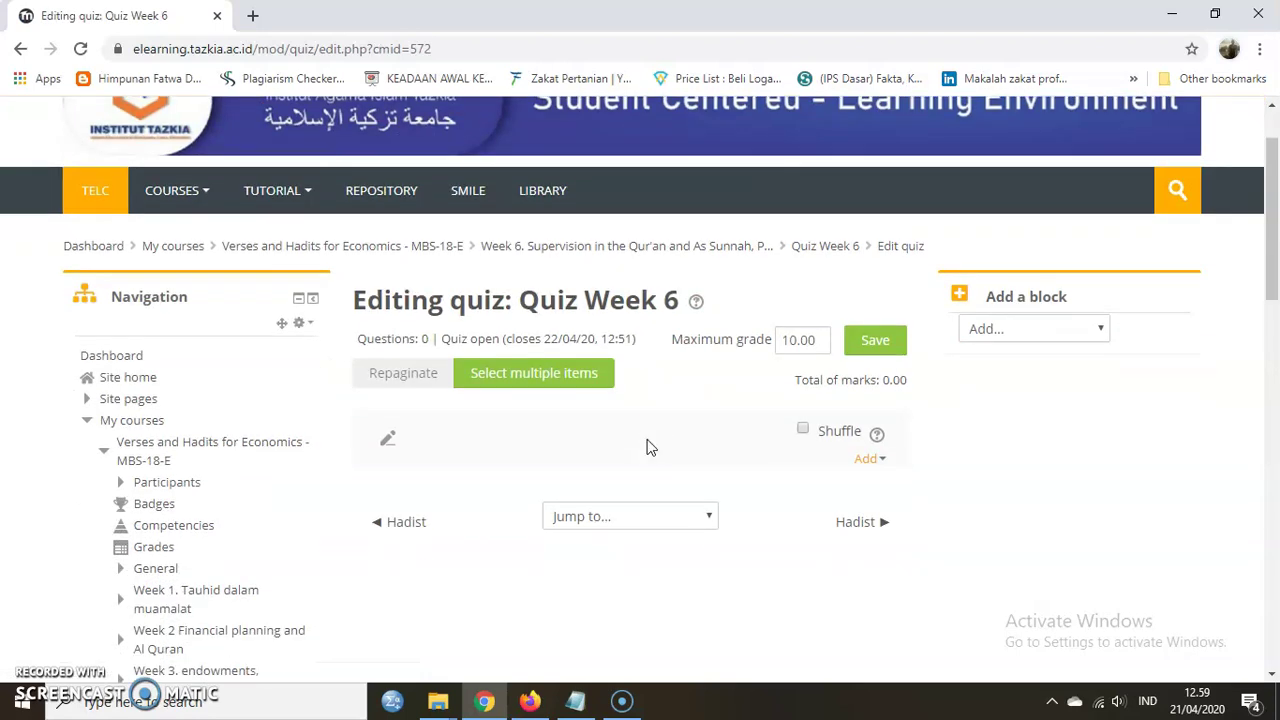
{"action": "left_click", "coordinate": [794, 340]}
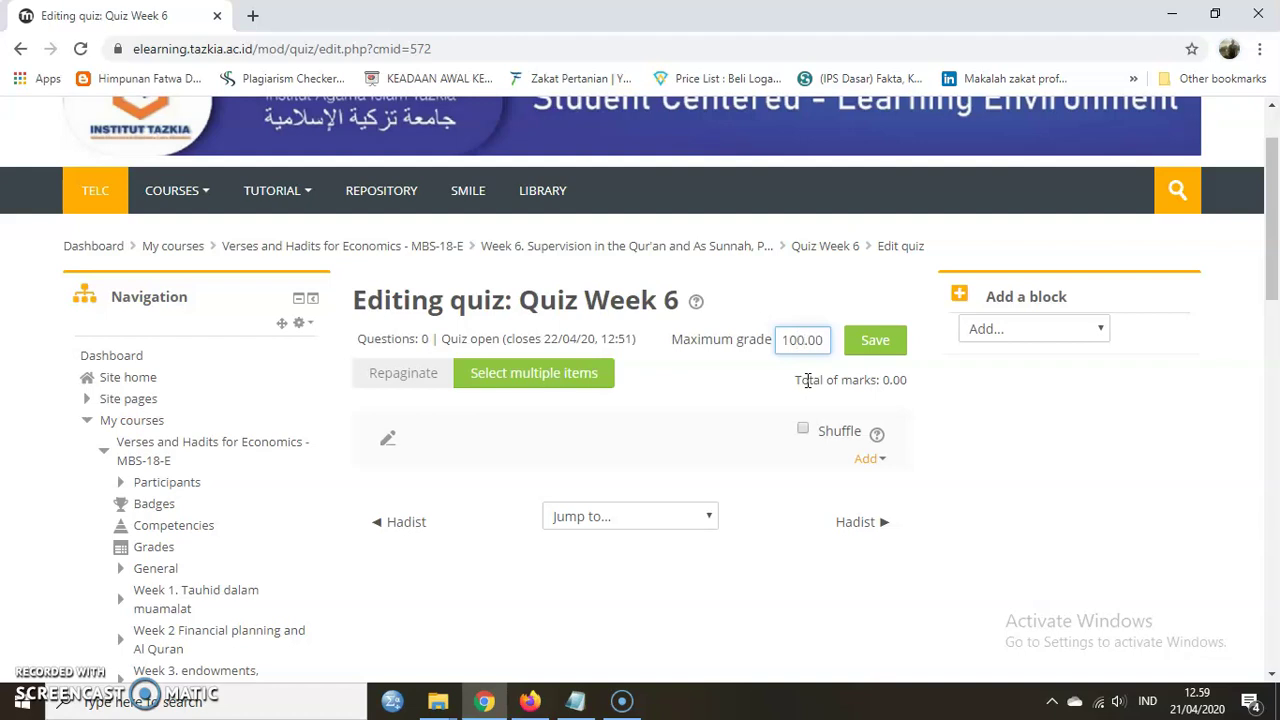
{"action": "left_click", "coordinate": [805, 340]}
{"action": "left_click", "coordinate": [872, 342]}
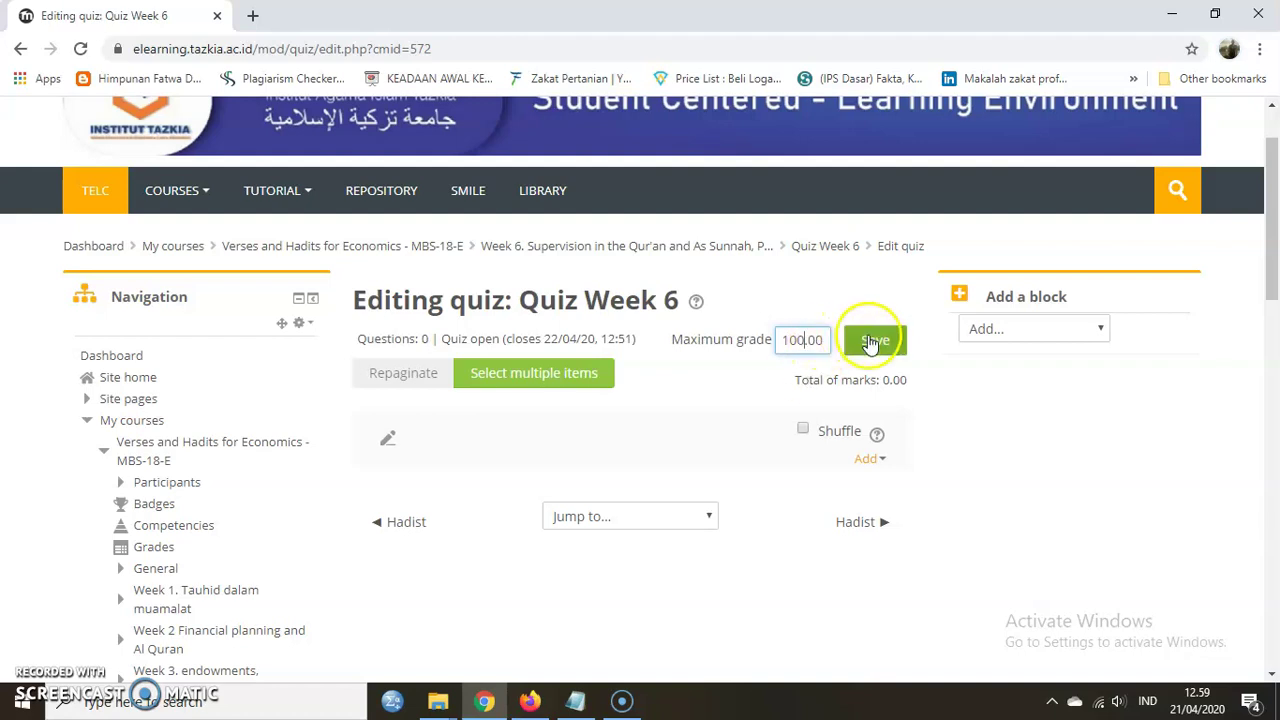
{"action": "left_click", "coordinate": [826, 437]}
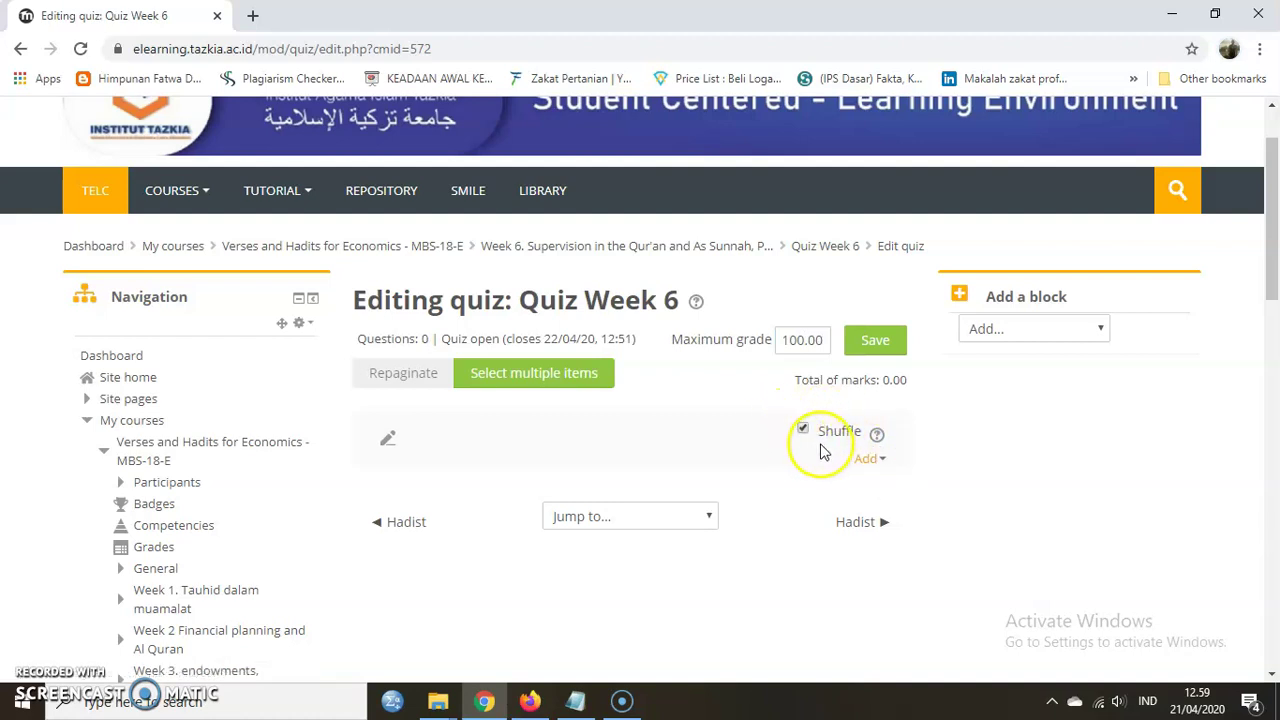
Start adding a new question to the quiz, choosing Multiple choice as the question type
{"action": "left_click", "coordinate": [866, 460]}
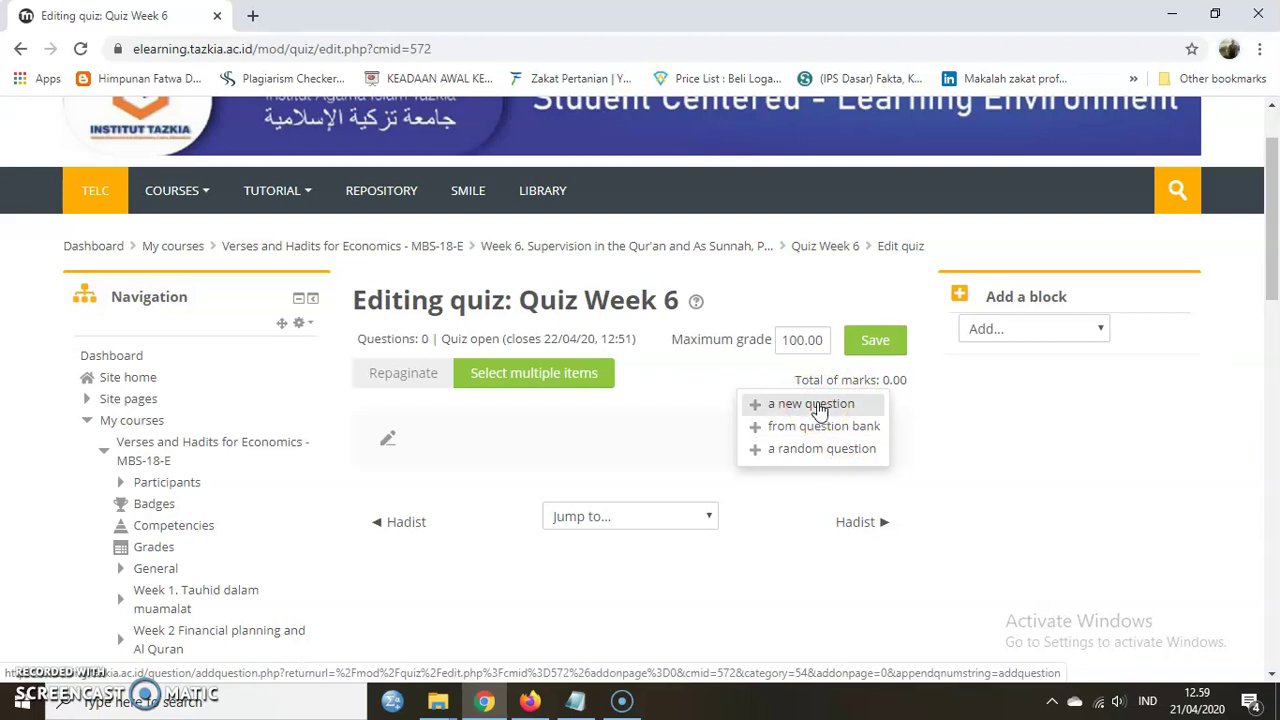
{"action": "left_click", "coordinate": [812, 436]}
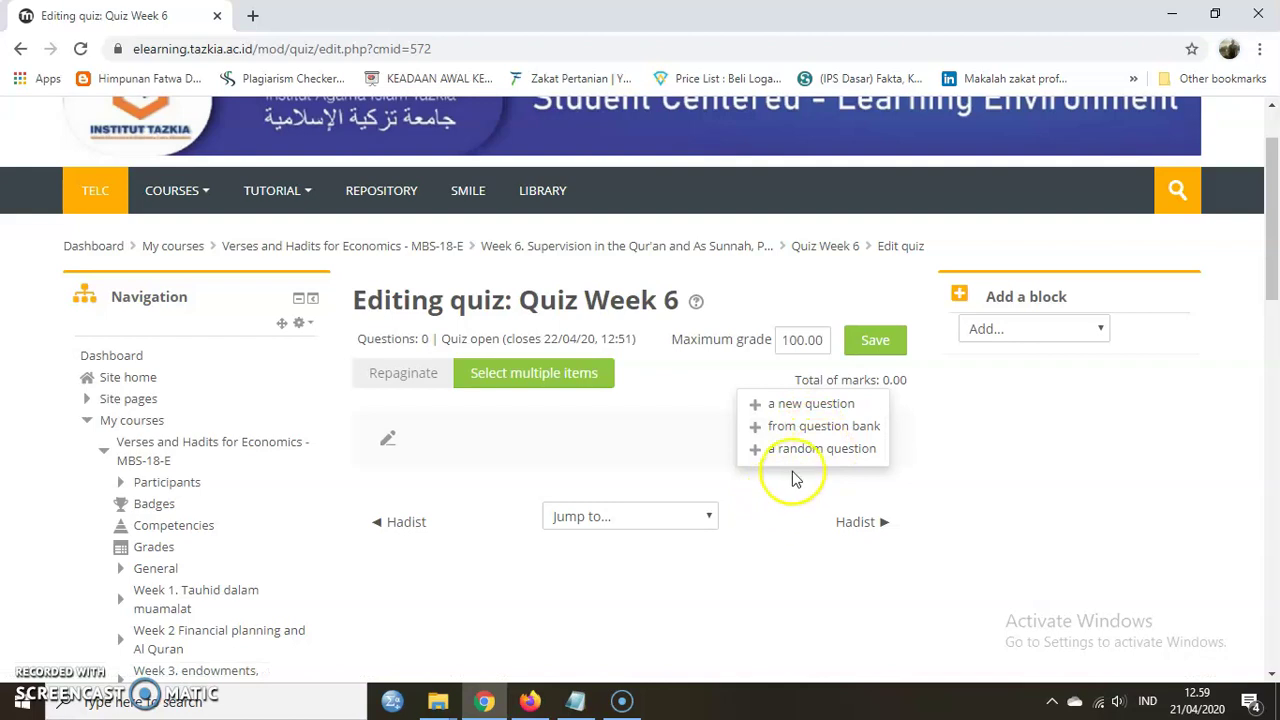
{"action": "left_click", "coordinate": [864, 466]}
{"action": "left_click", "coordinate": [864, 462]}
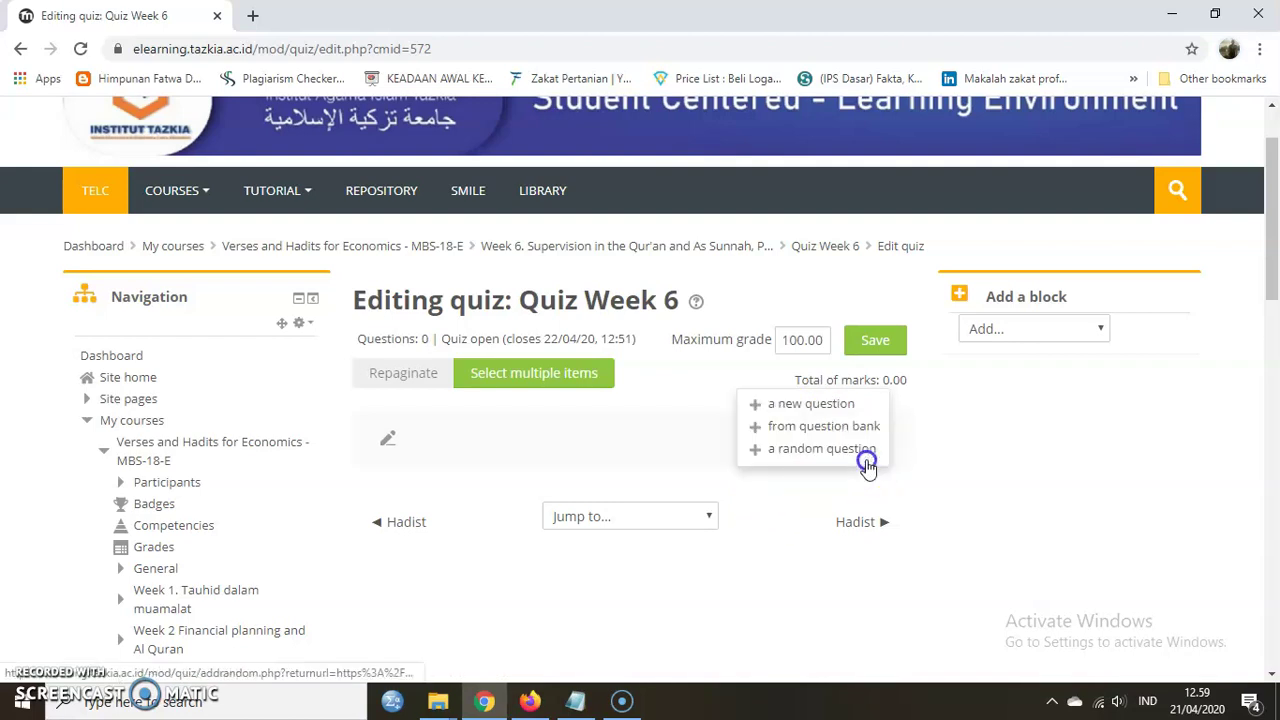
{"action": "left_click", "coordinate": [792, 408]}
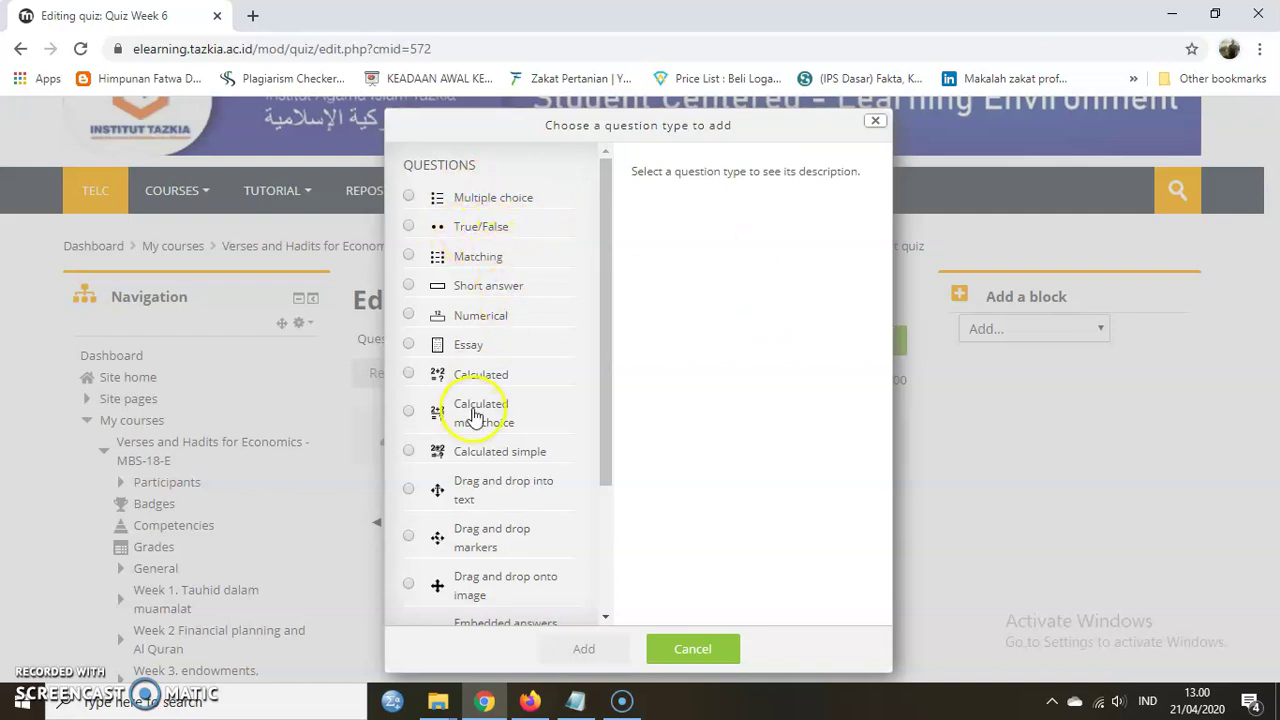
{"action": "scroll", "coordinate": [474, 415], "scroll_direction": "down", "scroll_amount": 3}
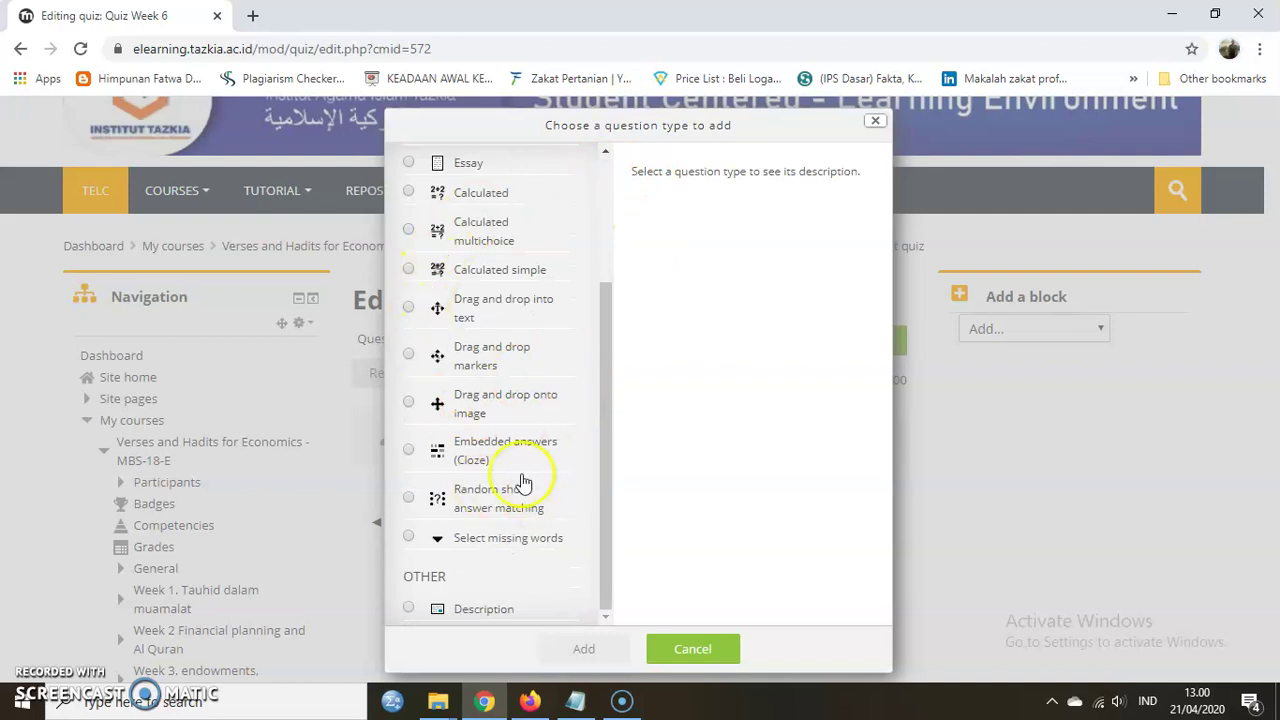
{"action": "scroll", "coordinate": [510, 420], "scroll_direction": "up", "scroll_amount": 3}
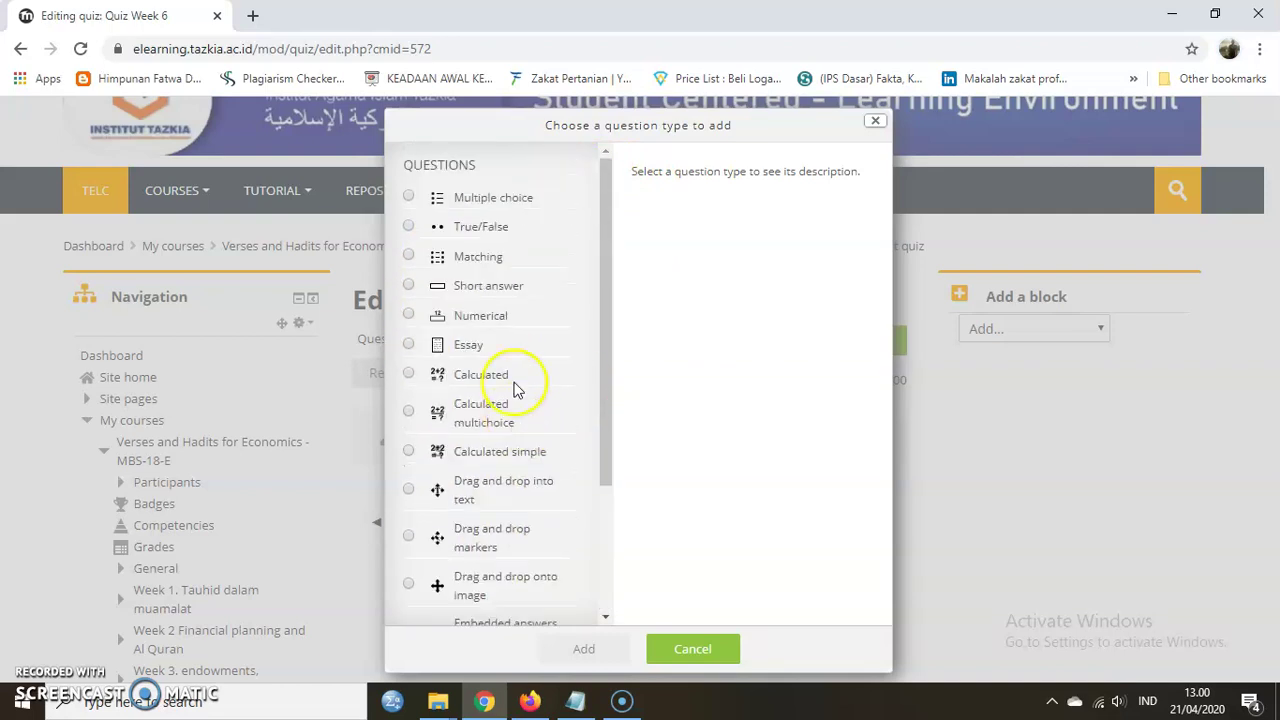
{"action": "left_click", "coordinate": [470, 199]}
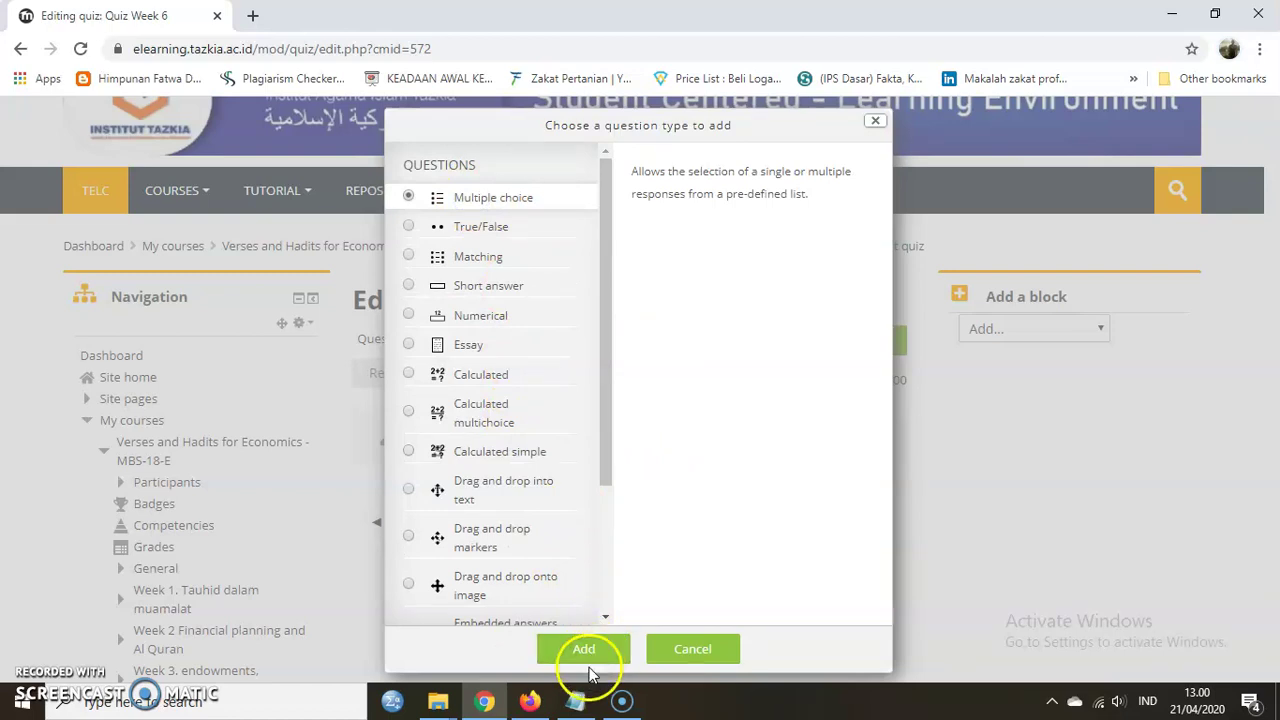
{"action": "double_click", "coordinate": [514, 204]}
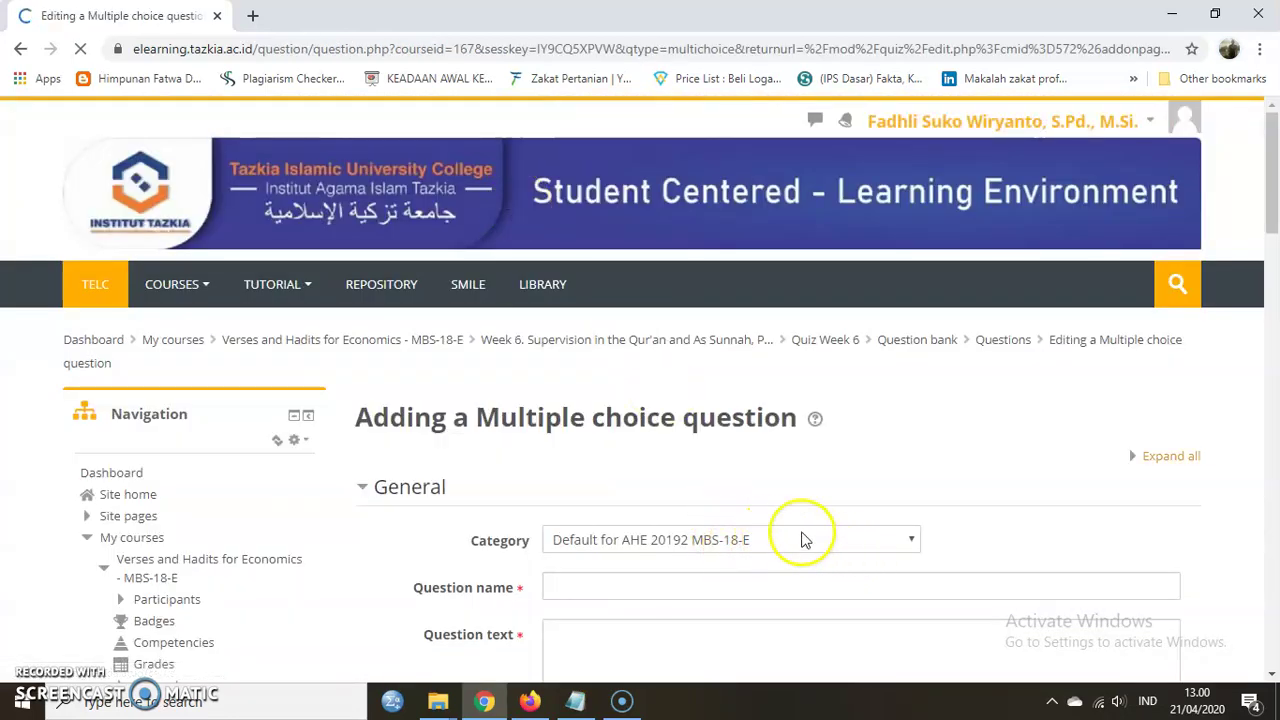
Set the multiple choice question's category to Default for Quiz Week 6
{"action": "scroll", "coordinate": [750, 550], "scroll_direction": "down", "scroll_amount": 2}
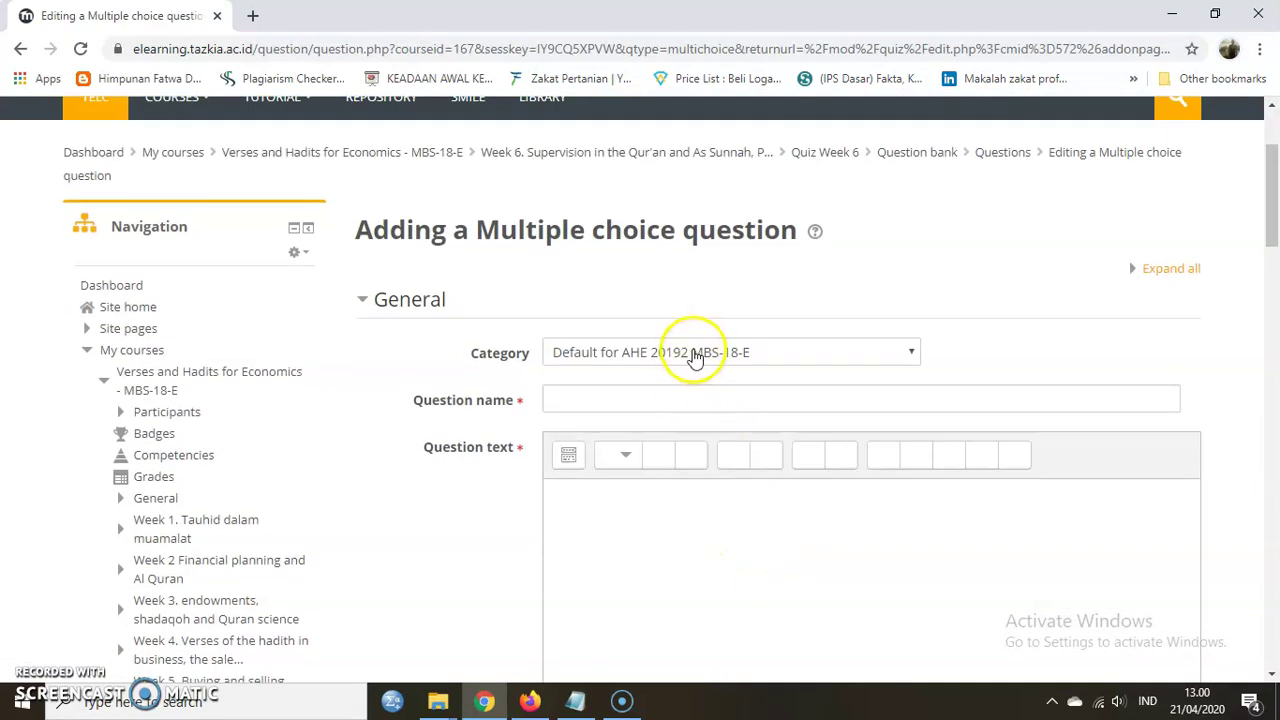
{"action": "left_click", "coordinate": [570, 358]}
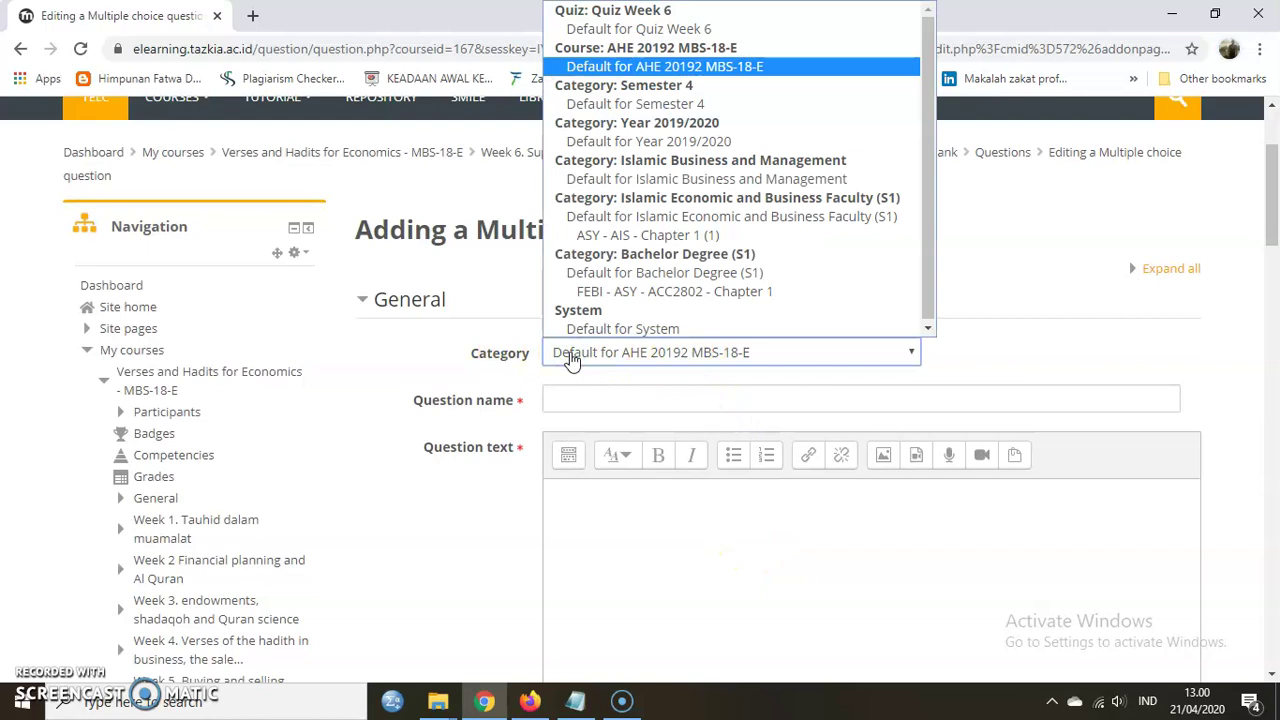
{"action": "left_click", "coordinate": [570, 358]}
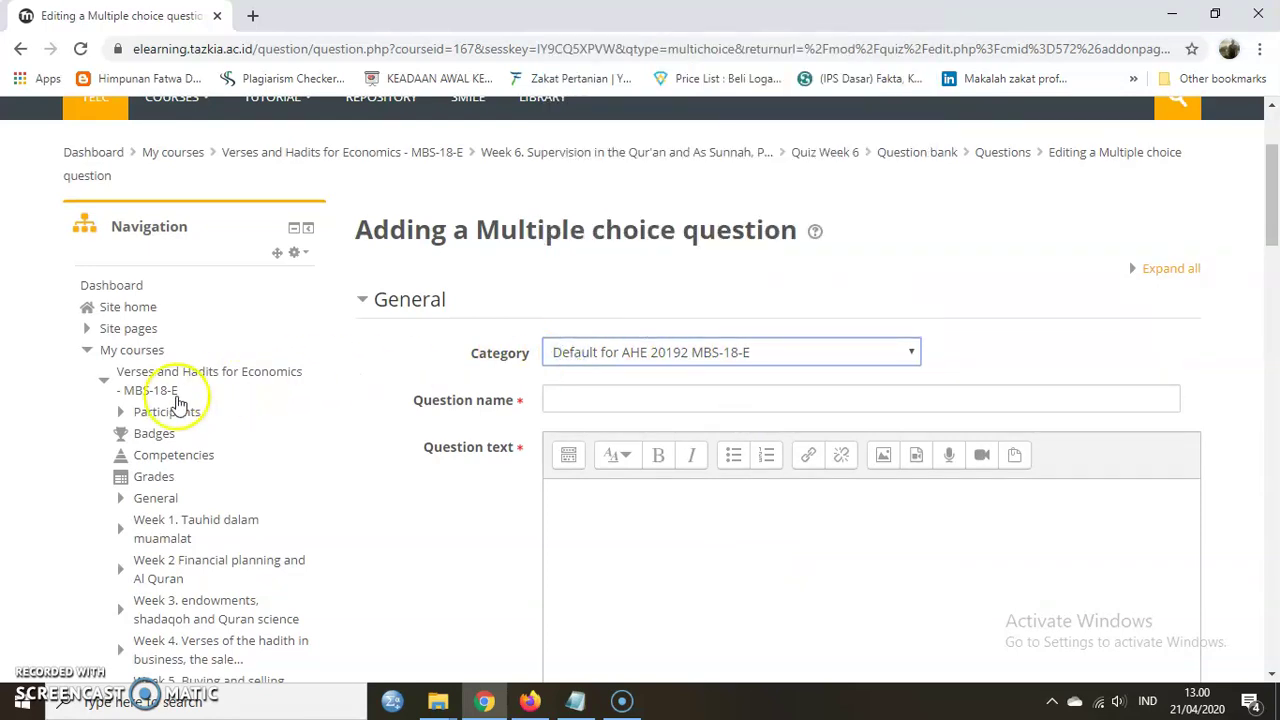
{"action": "left_click", "coordinate": [720, 355]}
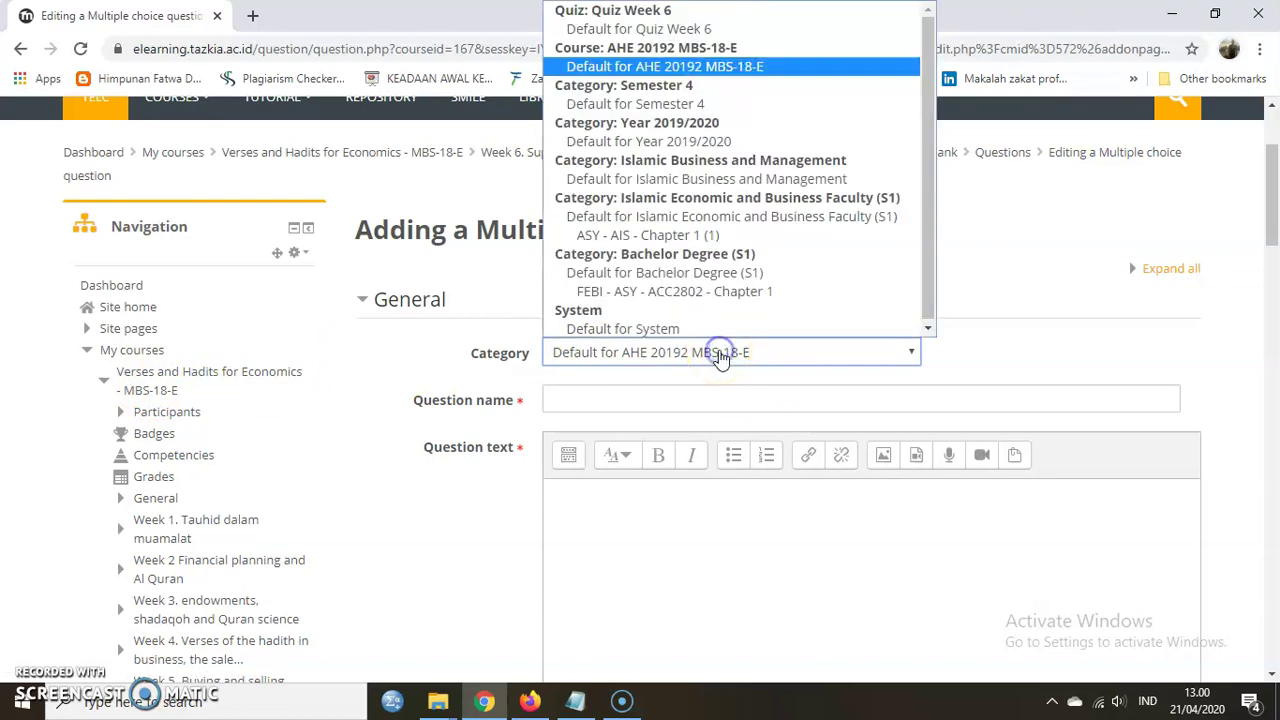
{"action": "left_click", "coordinate": [654, 66]}
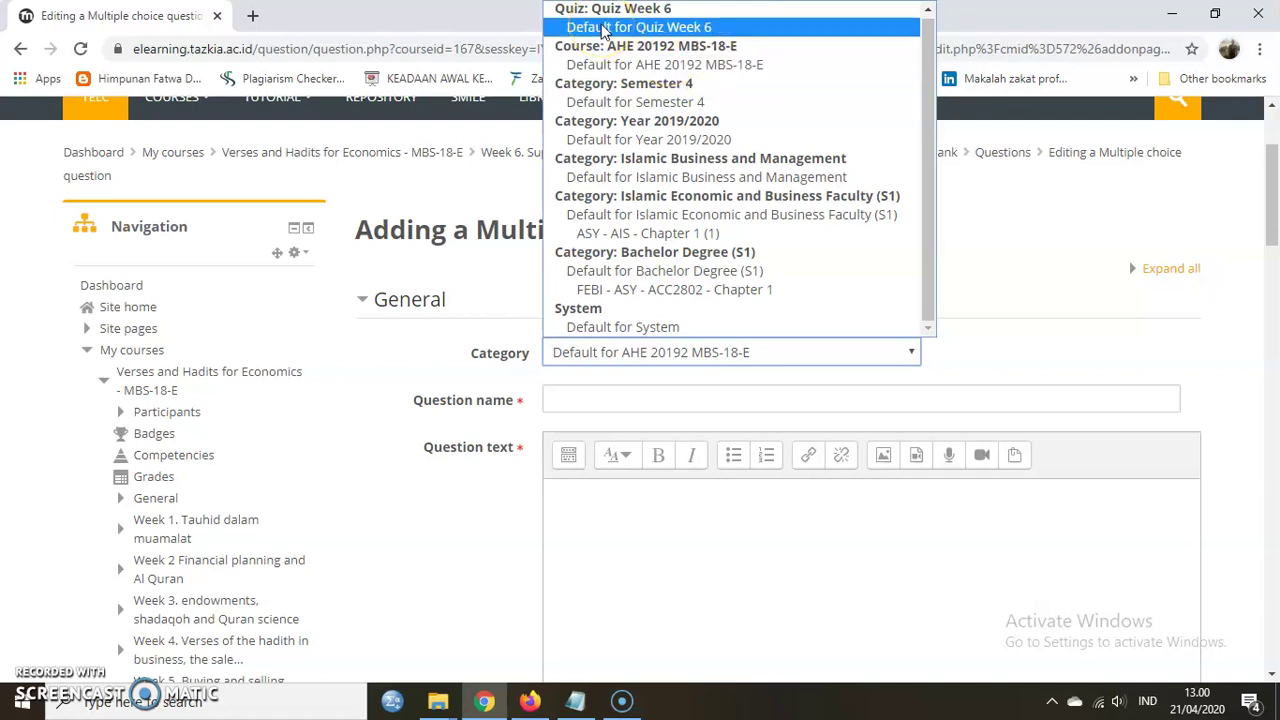
{"action": "left_click", "coordinate": [658, 31]}
{"action": "left_click", "coordinate": [660, 31]}
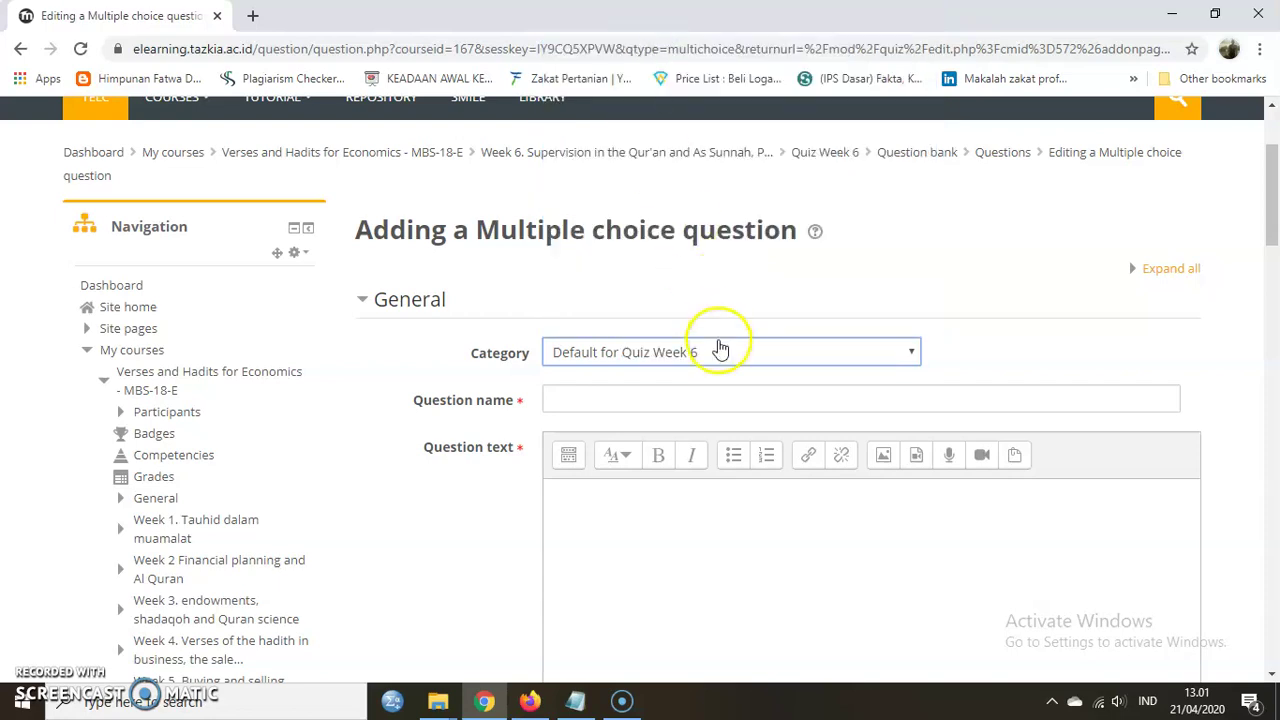
Name the multiple choice question "Verses and Hadits"
{"action": "left_click", "coordinate": [664, 395]}
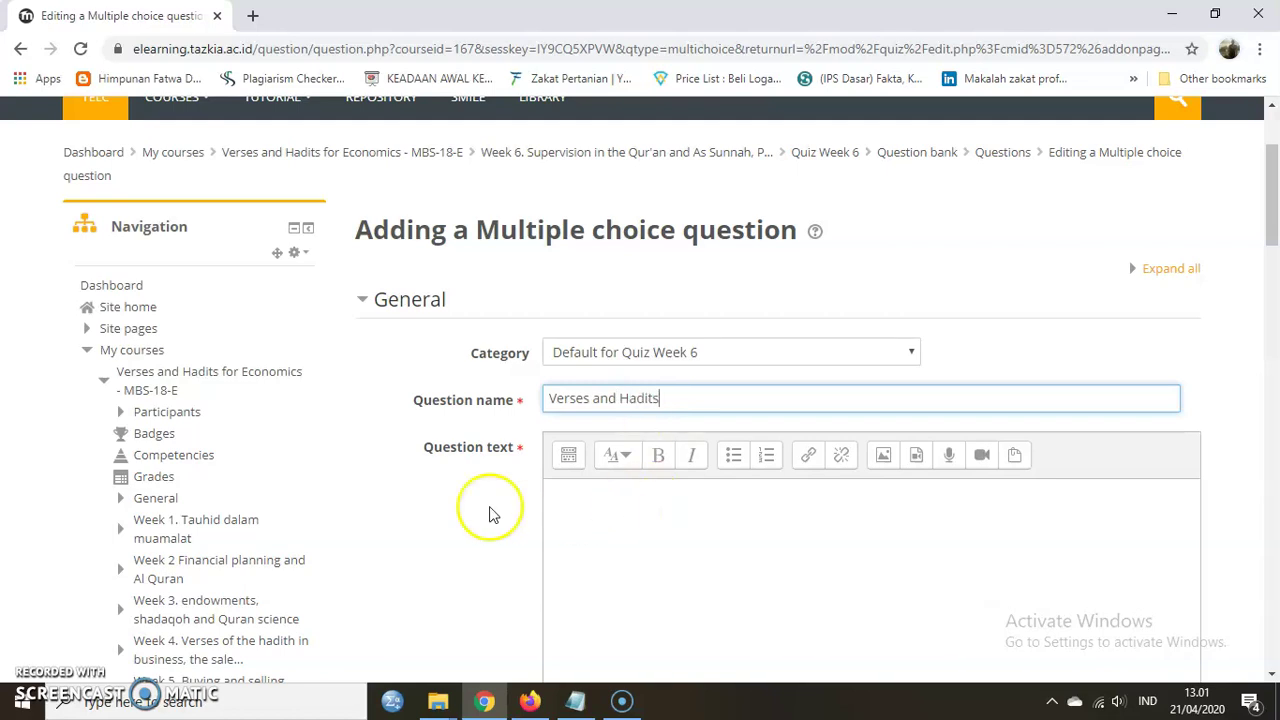
{"action": "scroll", "coordinate": [537, 503], "scroll_direction": "down", "scroll_amount": 2}
{"action": "left_click", "coordinate": [603, 437]}
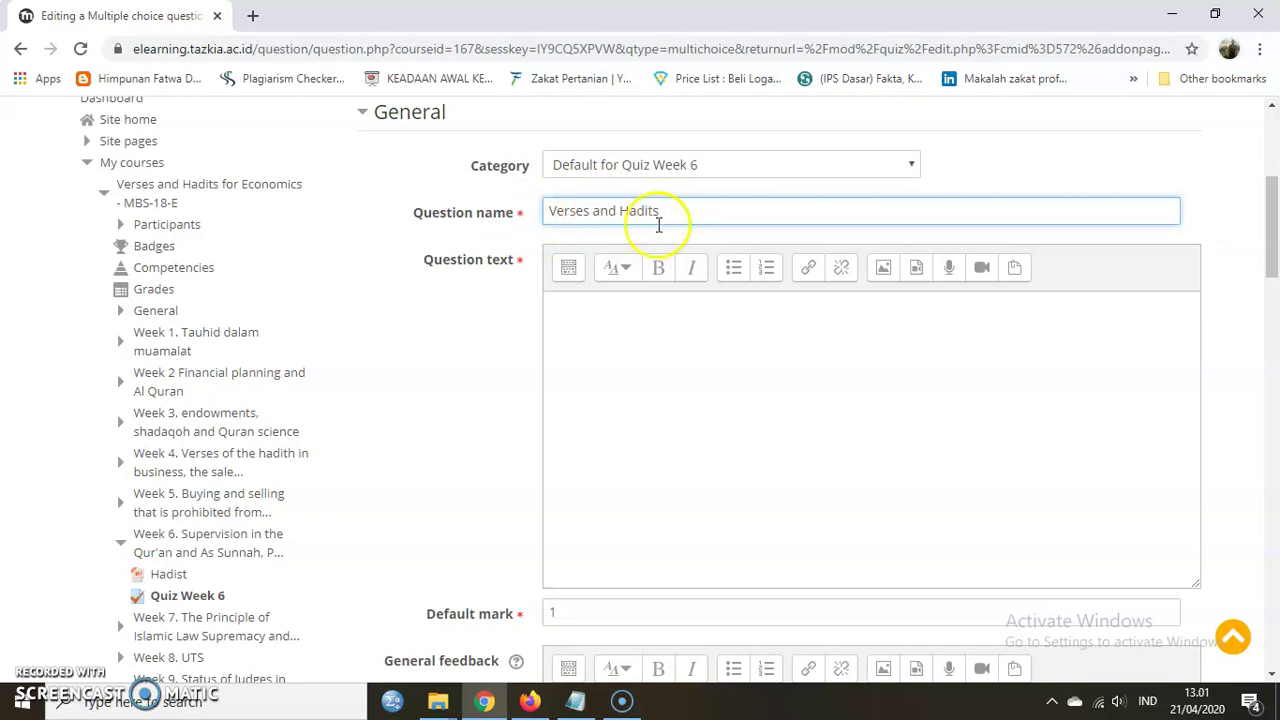
Copy "Al-Qur'an QS (10:57) is also referred to as Al-Mau'idhah. What do you mean by Al-Mau'idhah?" from the Notepad question list into the question text
{"action": "left_click", "coordinate": [557, 303]}
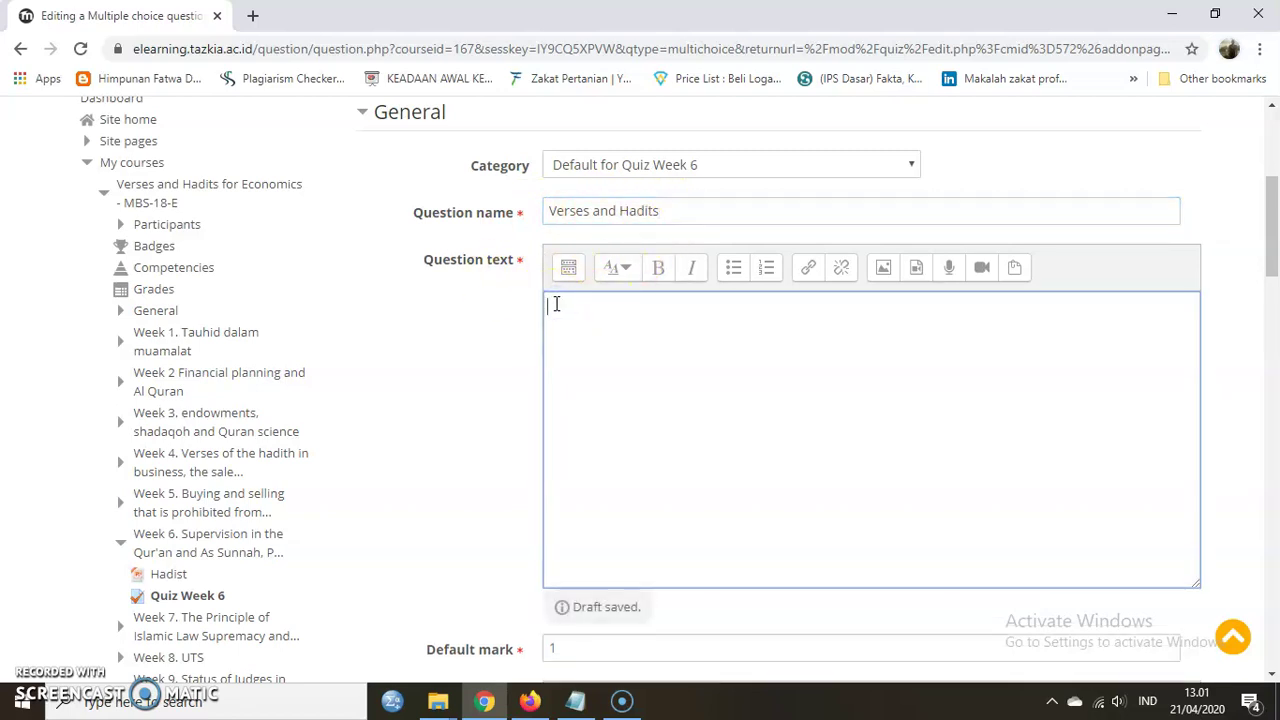
{"action": "left_click", "coordinate": [584, 704]}
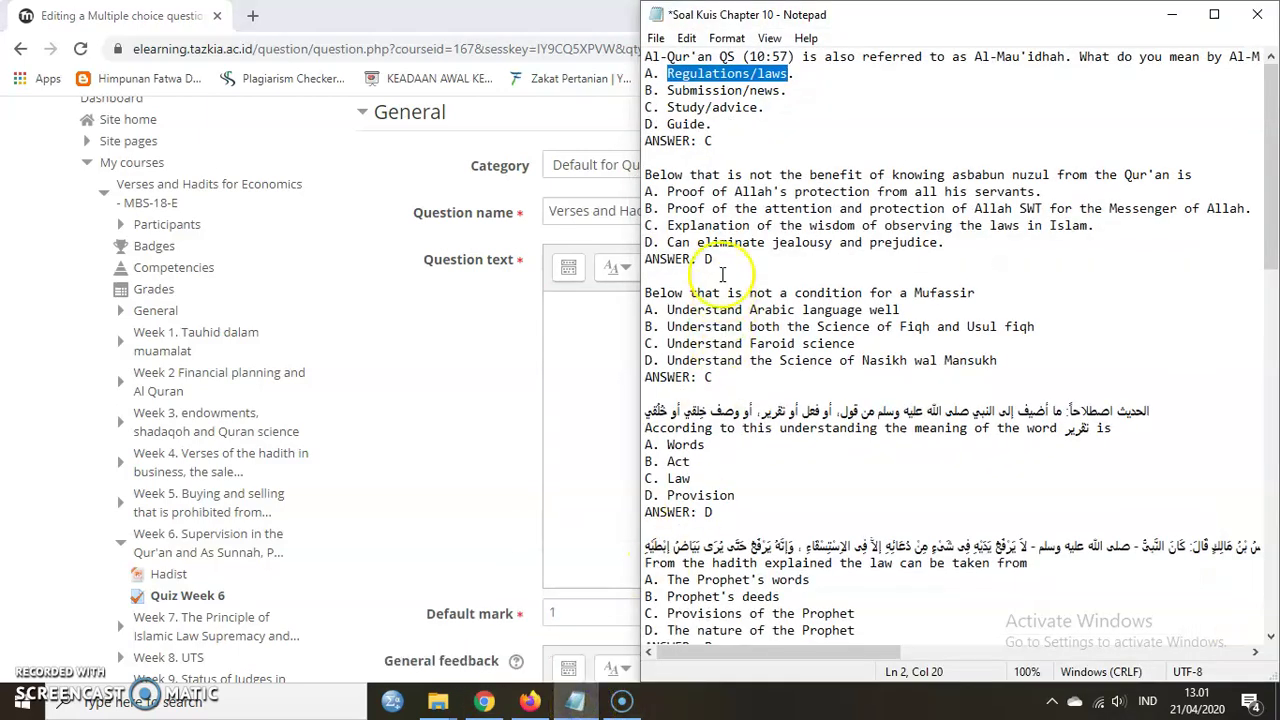
{"action": "left_click_drag", "start_coordinate": [648, 56], "coordinate": [1205, 36]}
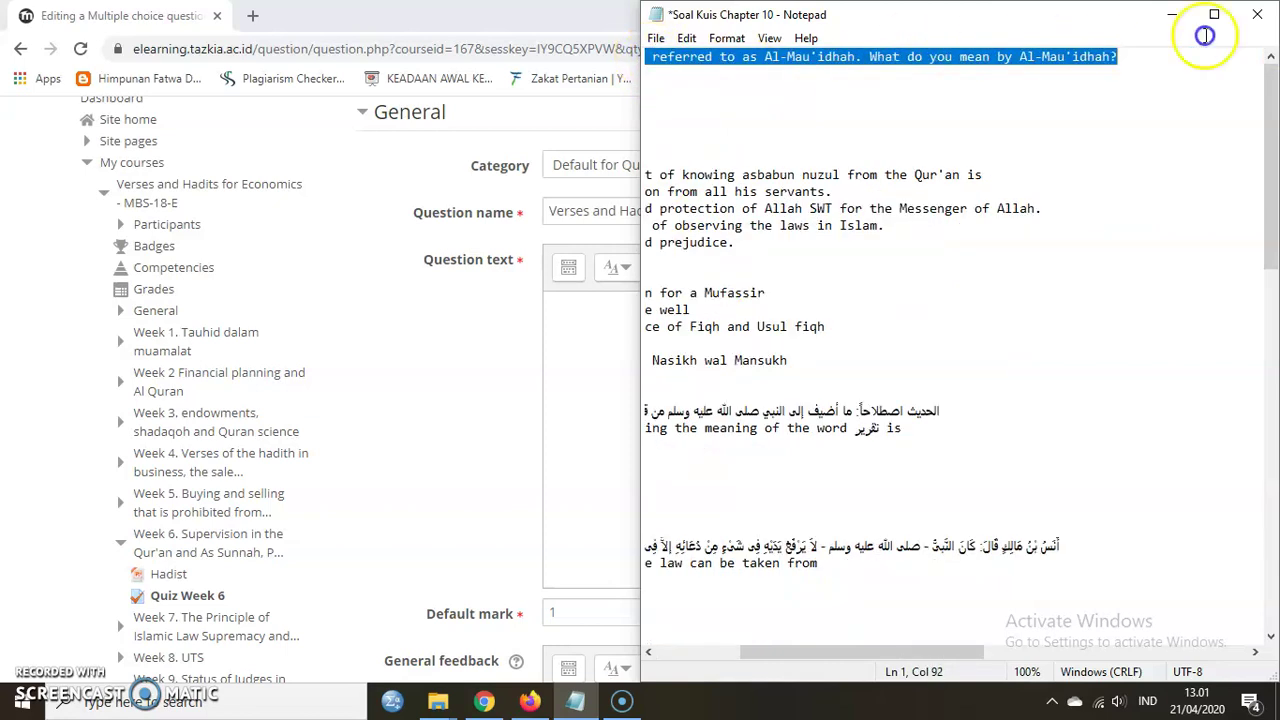
{"action": "left_click", "coordinate": [578, 340]}
{"action": "type", "text": "Al-Qur'an QS (10:57) is also referred to as Al-Mau'idhah. What do you mean by Al-Mau'idhah?"}
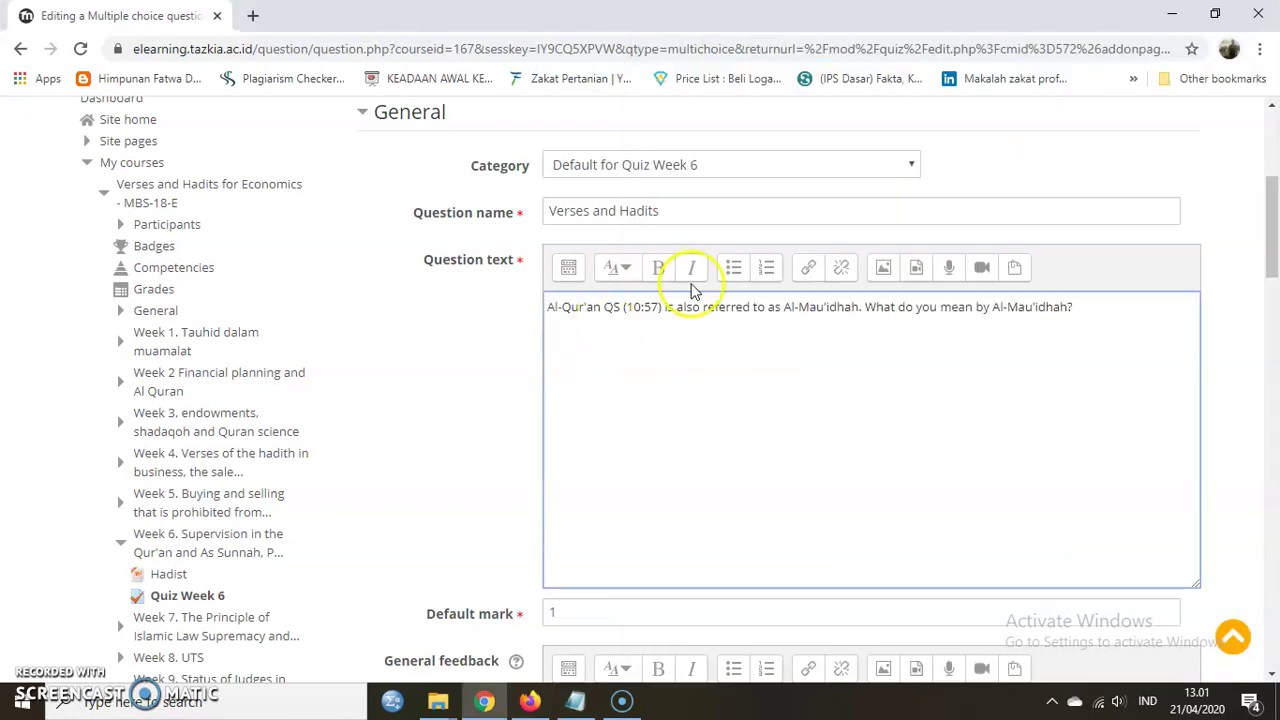
Review the question's default mark, general feedback, ID number and one-or-multiple-answers settings
{"action": "scroll", "coordinate": [647, 377], "scroll_direction": "down", "scroll_amount": 1}
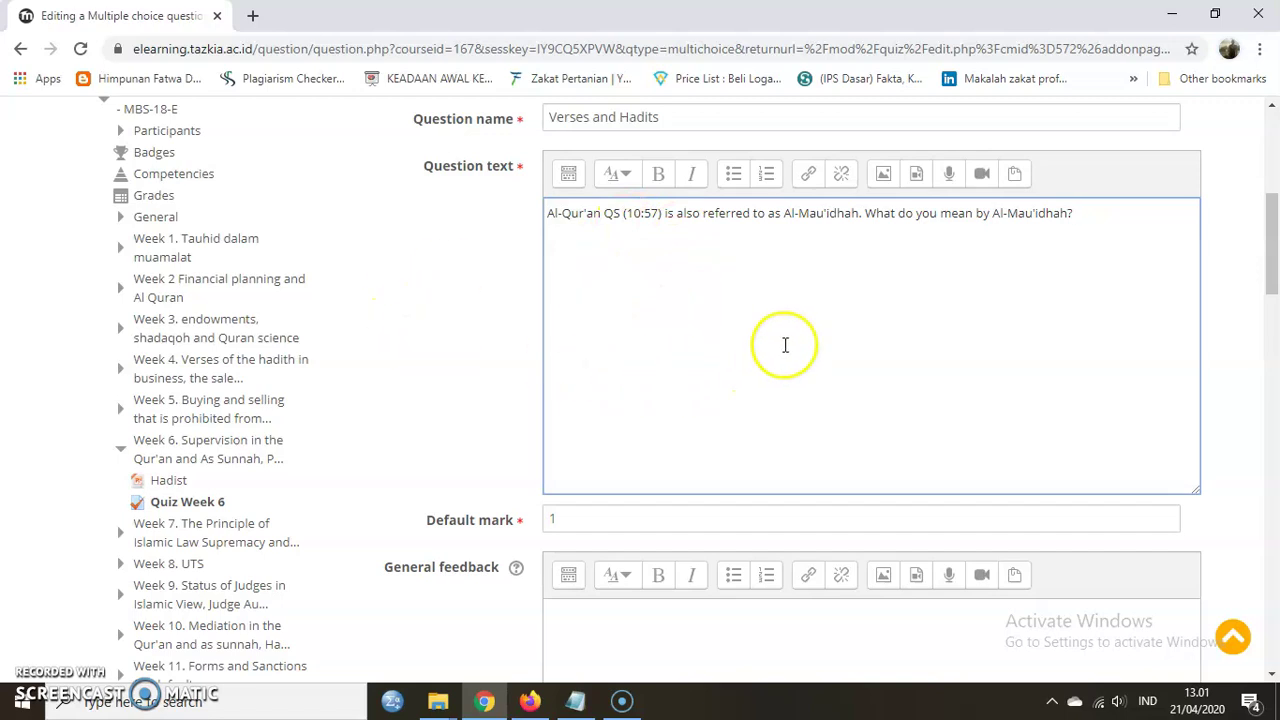
{"action": "scroll", "coordinate": [680, 395], "scroll_direction": "down", "scroll_amount": 1}
{"action": "left_click", "coordinate": [560, 426]}
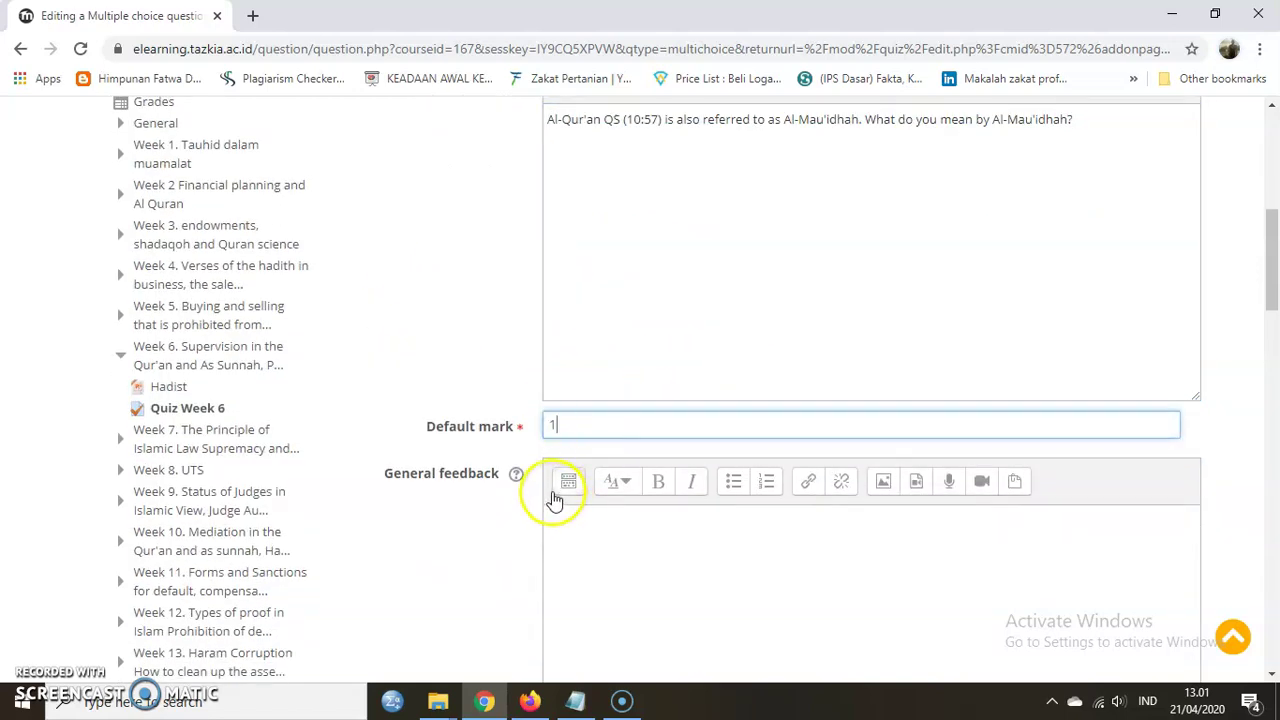
{"action": "scroll", "coordinate": [555, 482], "scroll_direction": "down", "scroll_amount": 1}
{"action": "scroll", "coordinate": [563, 368], "scroll_direction": "down", "scroll_amount": 1}
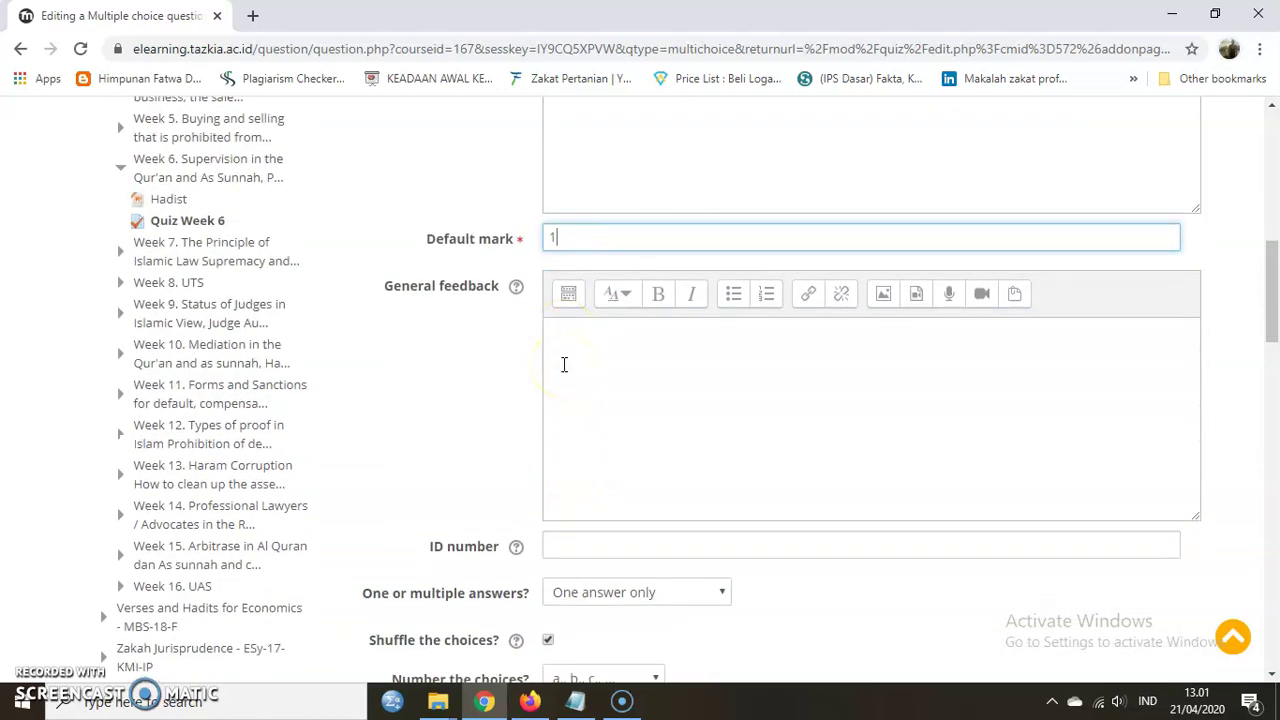
{"action": "scroll", "coordinate": [632, 322], "scroll_direction": "down", "scroll_amount": 1}
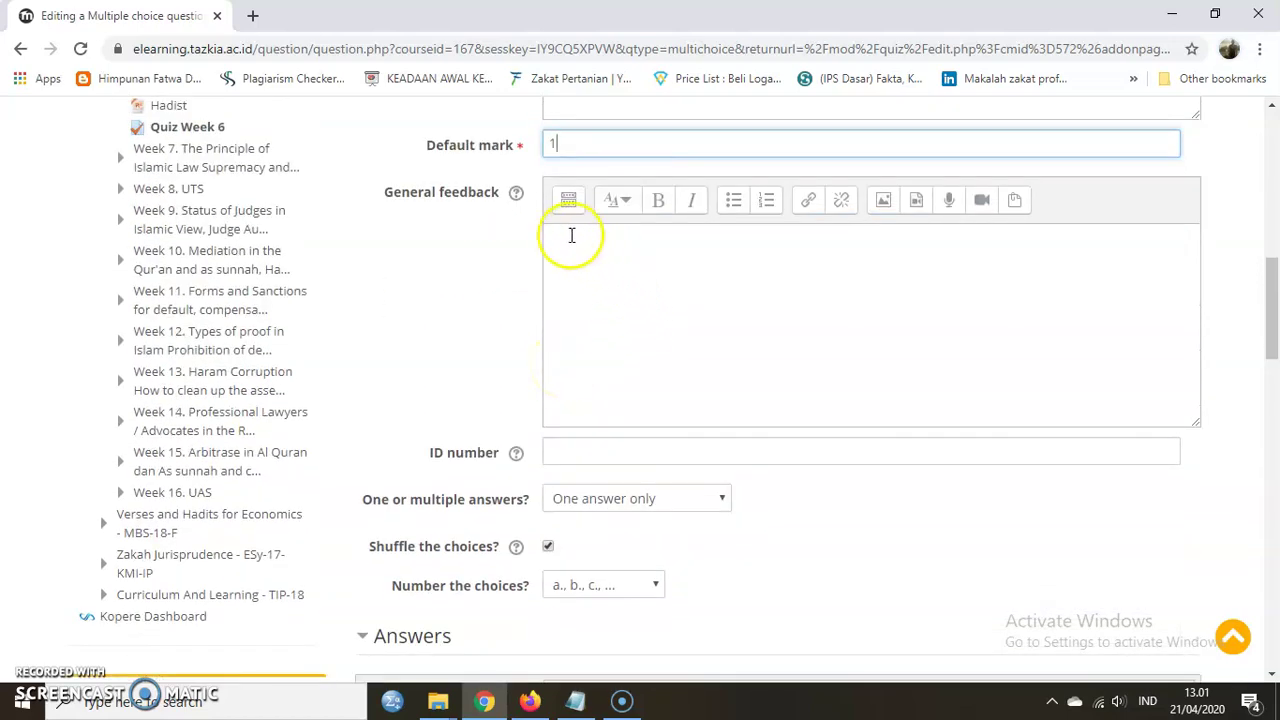
{"action": "scroll", "coordinate": [678, 312], "scroll_direction": "down", "scroll_amount": 2}
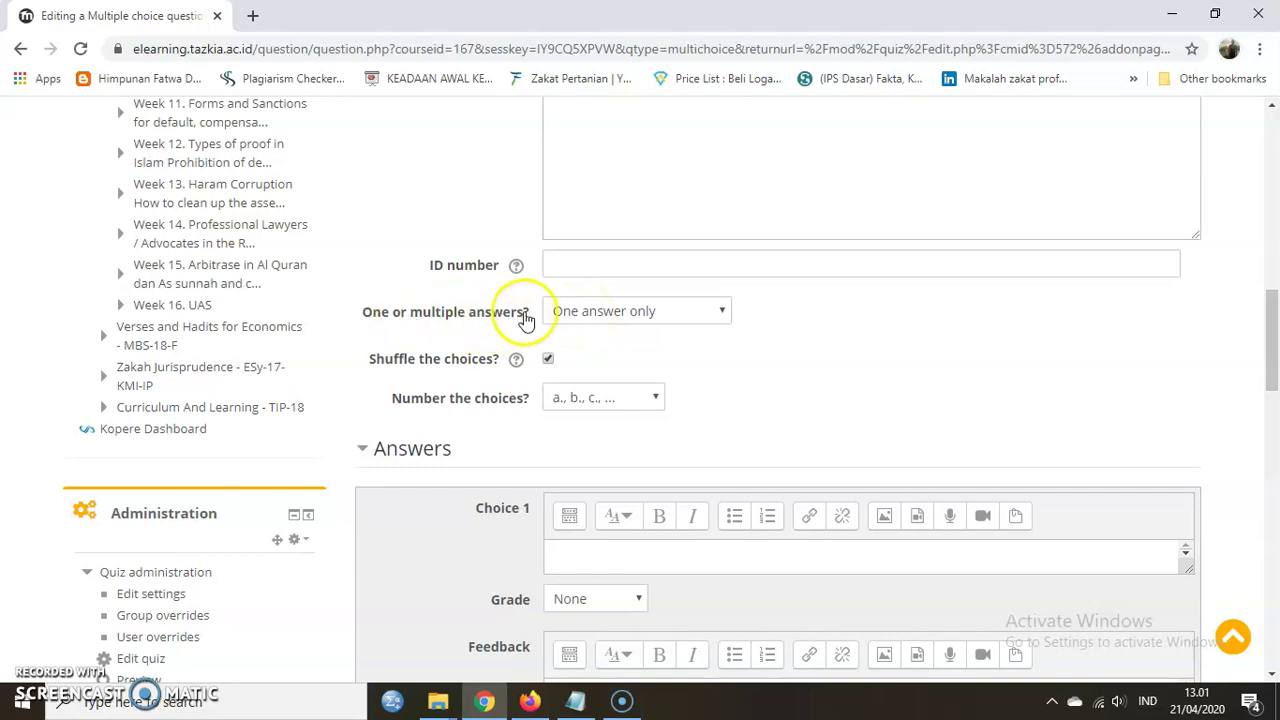
{"action": "scroll", "coordinate": [580, 323], "scroll_direction": "up", "scroll_amount": 5}
{"action": "scroll", "coordinate": [607, 251], "scroll_direction": "down", "scroll_amount": 5}
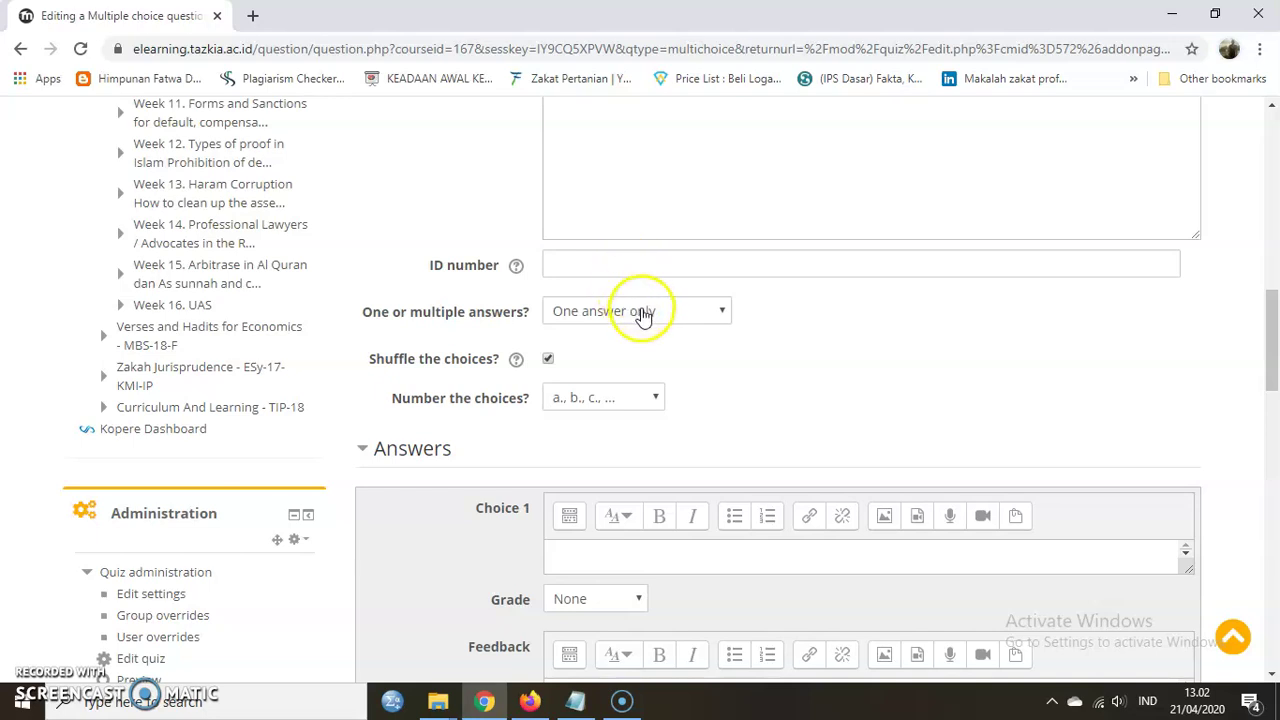
Keep the question at One answer only and set its choice numbering to A., B., C., ..
{"action": "left_click", "coordinate": [640, 313]}
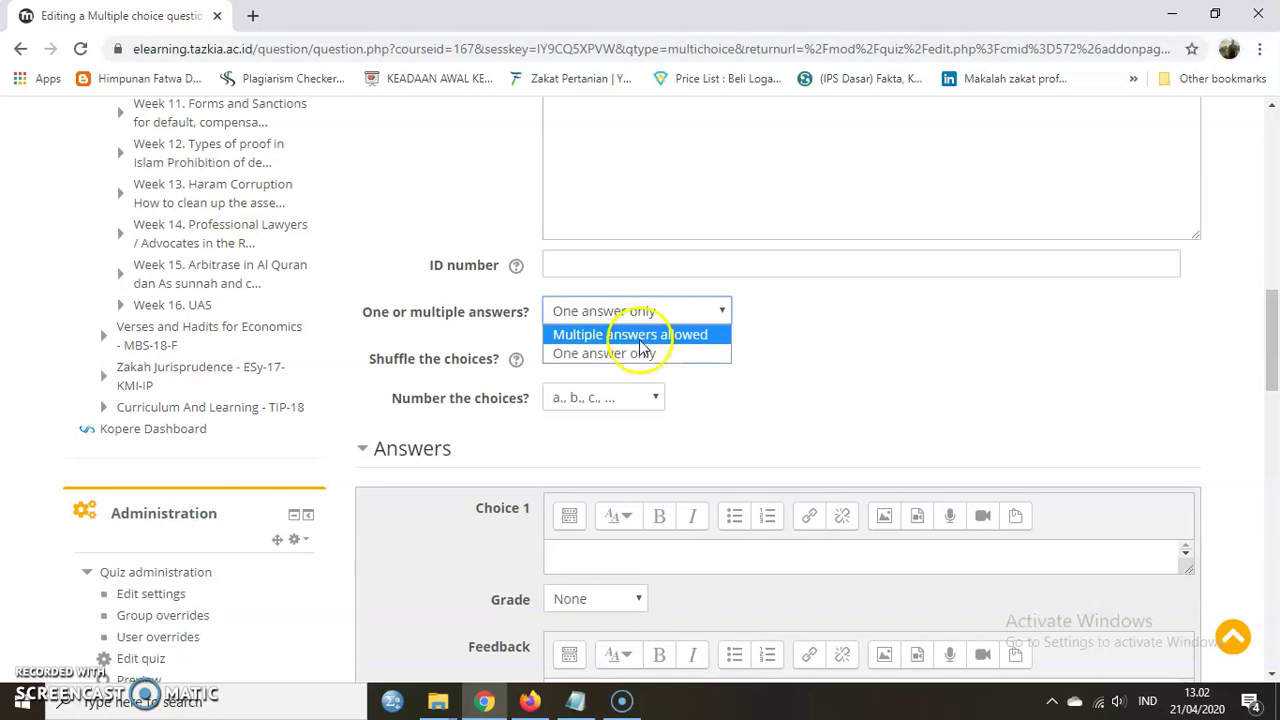
{"action": "left_click", "coordinate": [634, 353]}
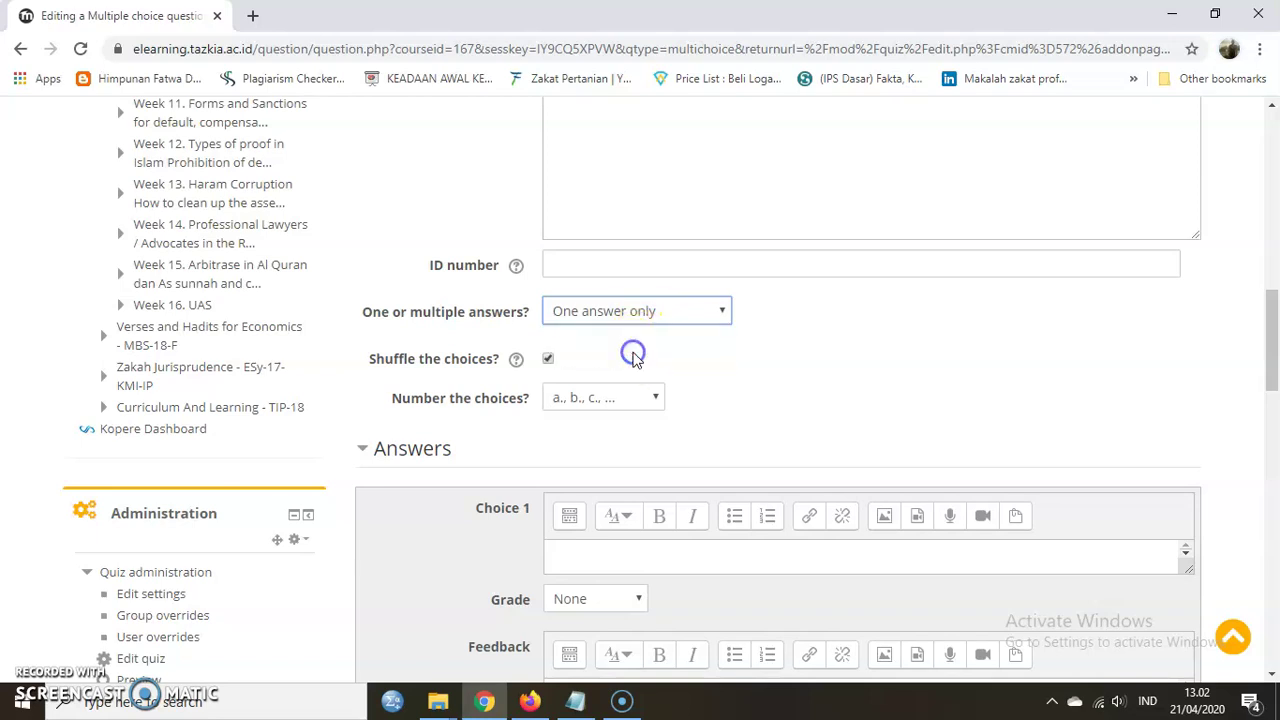
{"action": "left_click", "coordinate": [604, 400]}
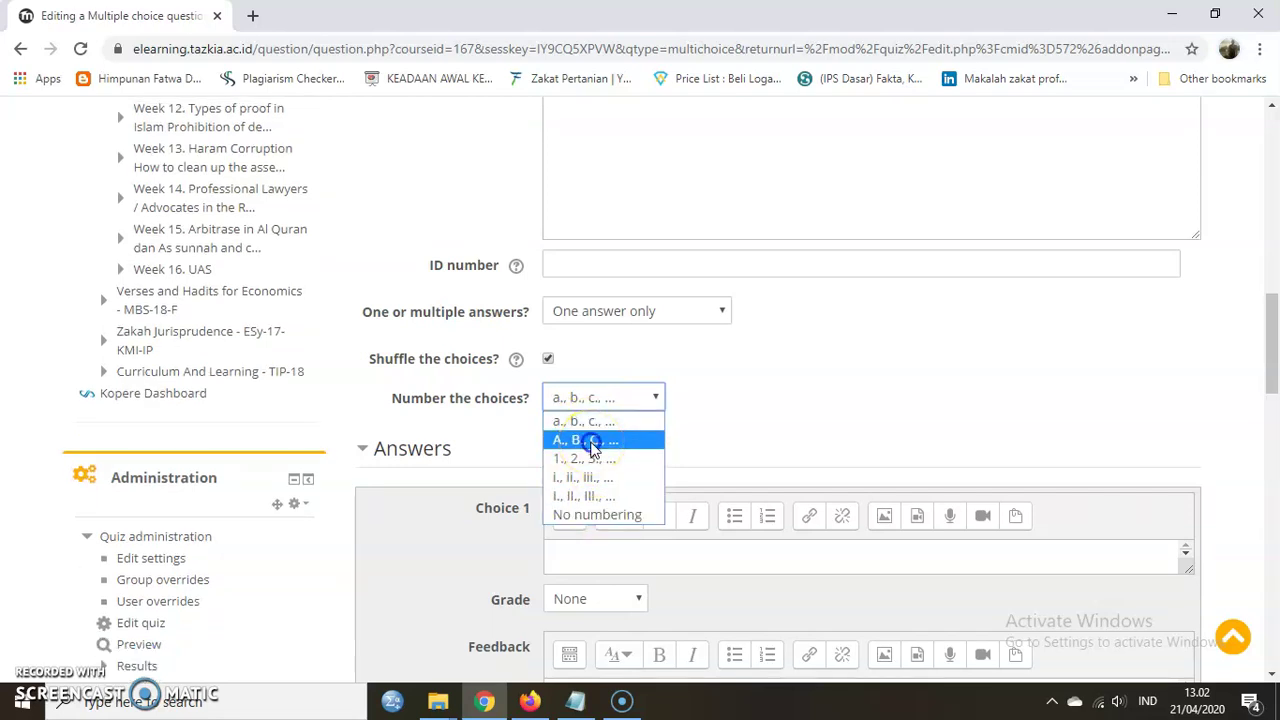
{"action": "left_click", "coordinate": [590, 442]}
{"action": "scroll", "coordinate": [754, 440], "scroll_direction": "down", "scroll_amount": 1}
Copy answer option A, "Regulations/laws.", from the Notepad question list into Choice 1
{"action": "left_click", "coordinate": [614, 455]}
{"action": "left_click", "coordinate": [575, 701]}
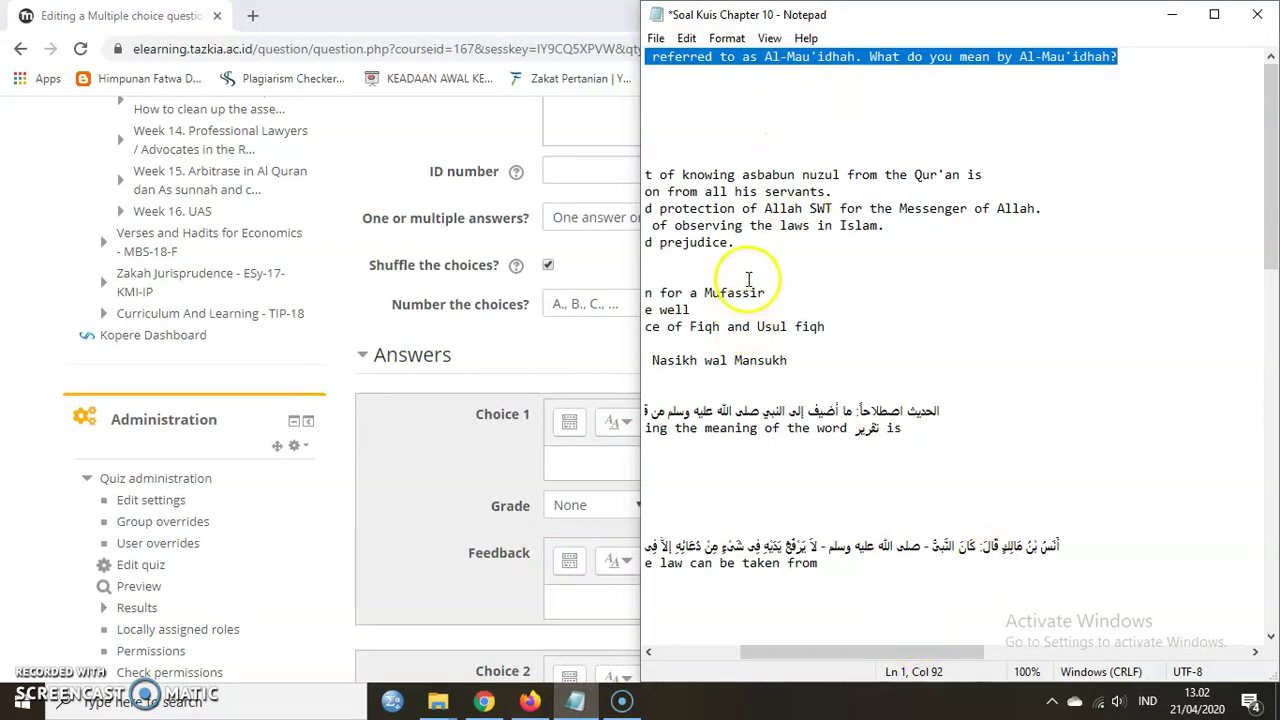
{"action": "left_click_drag", "start_coordinate": [861, 652], "coordinate": [506, 604]}
{"action": "left_click_drag", "start_coordinate": [826, 645], "coordinate": [650, 642]}
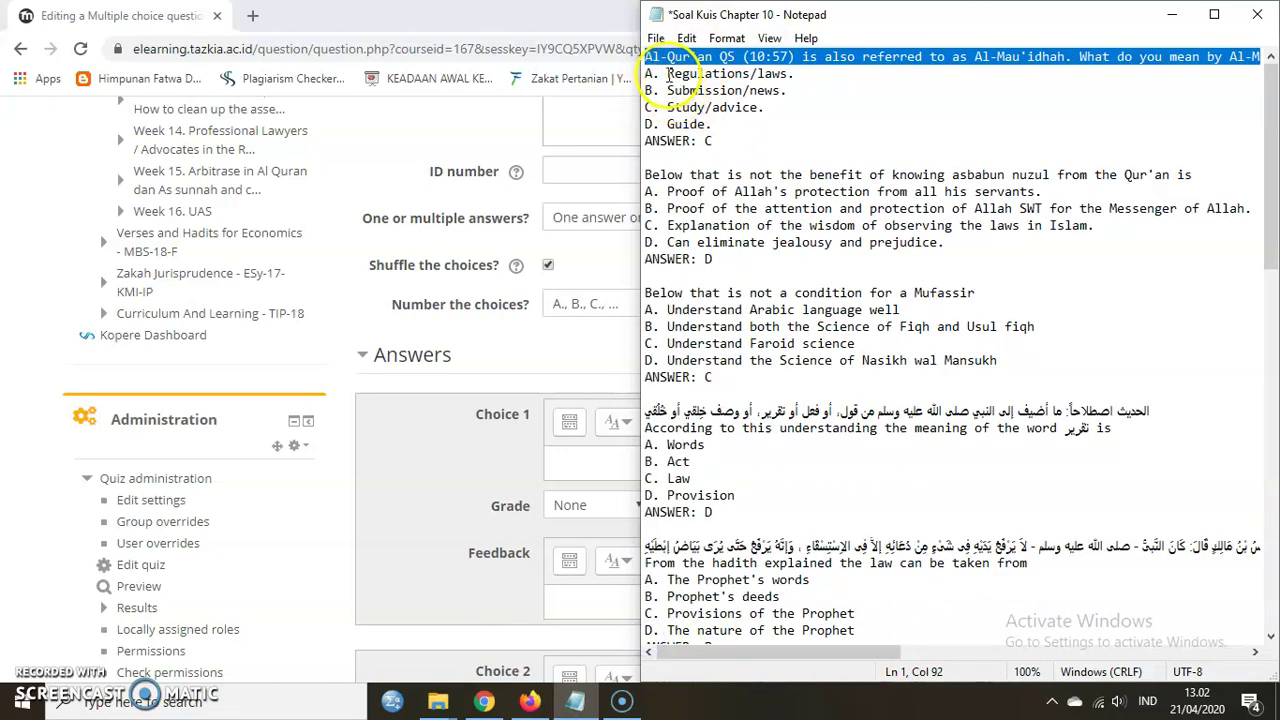
{"action": "left_click_drag", "start_coordinate": [668, 75], "coordinate": [792, 79]}
{"action": "key", "text": "ctrl+c"}
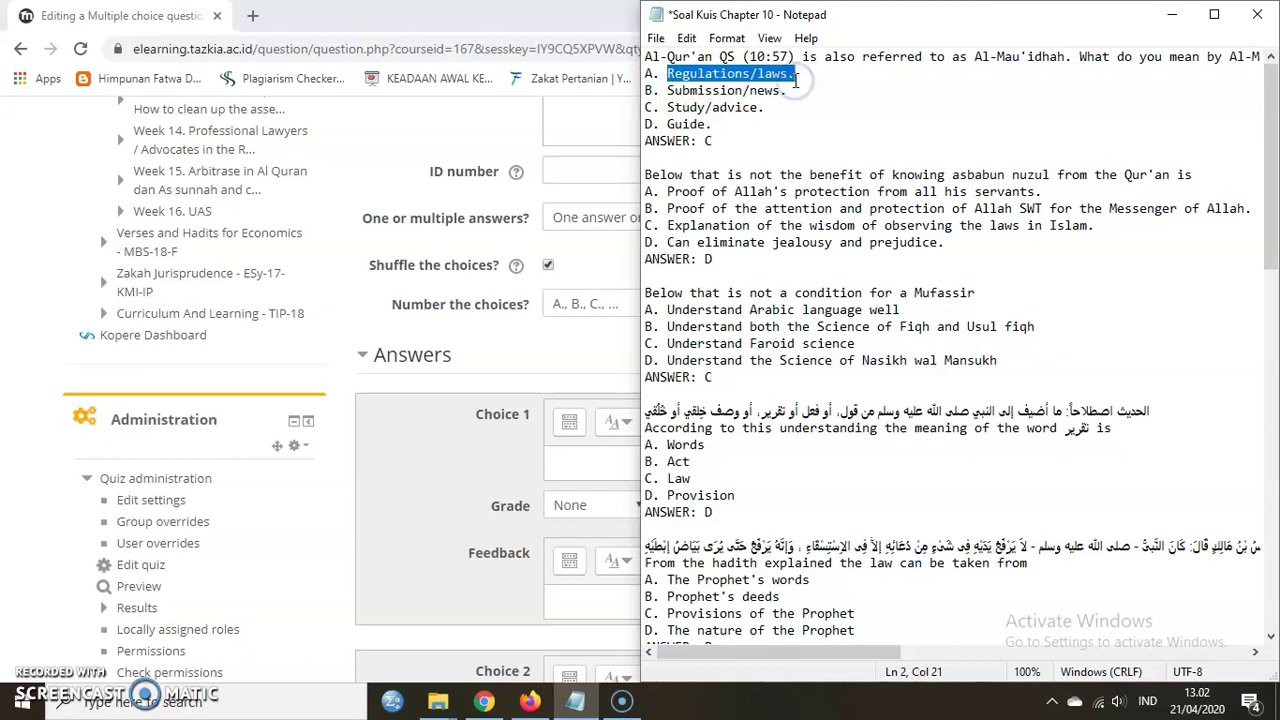
{"action": "left_click", "coordinate": [589, 468]}
{"action": "key", "text": "ctrl+v"}
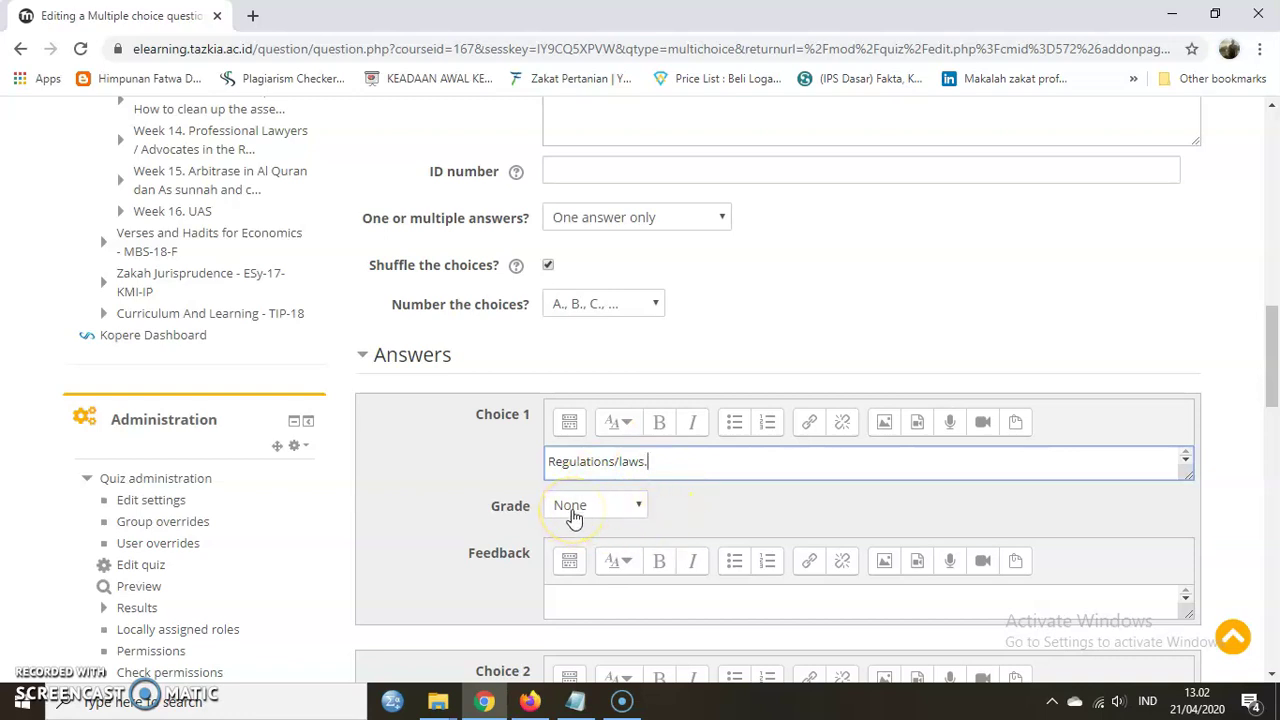
Check the first question's answer key in the Notepad list and leave Choice 1's grade at None
{"action": "left_click", "coordinate": [573, 512]}
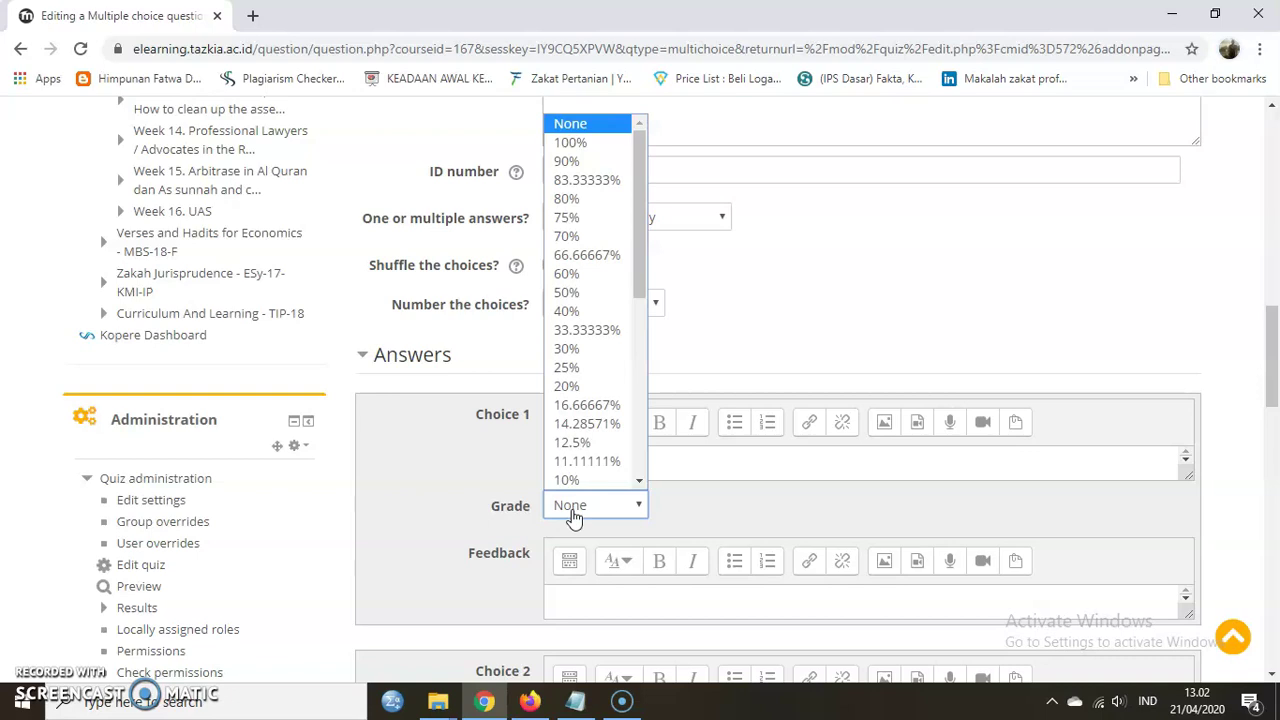
{"action": "left_click", "coordinate": [572, 512]}
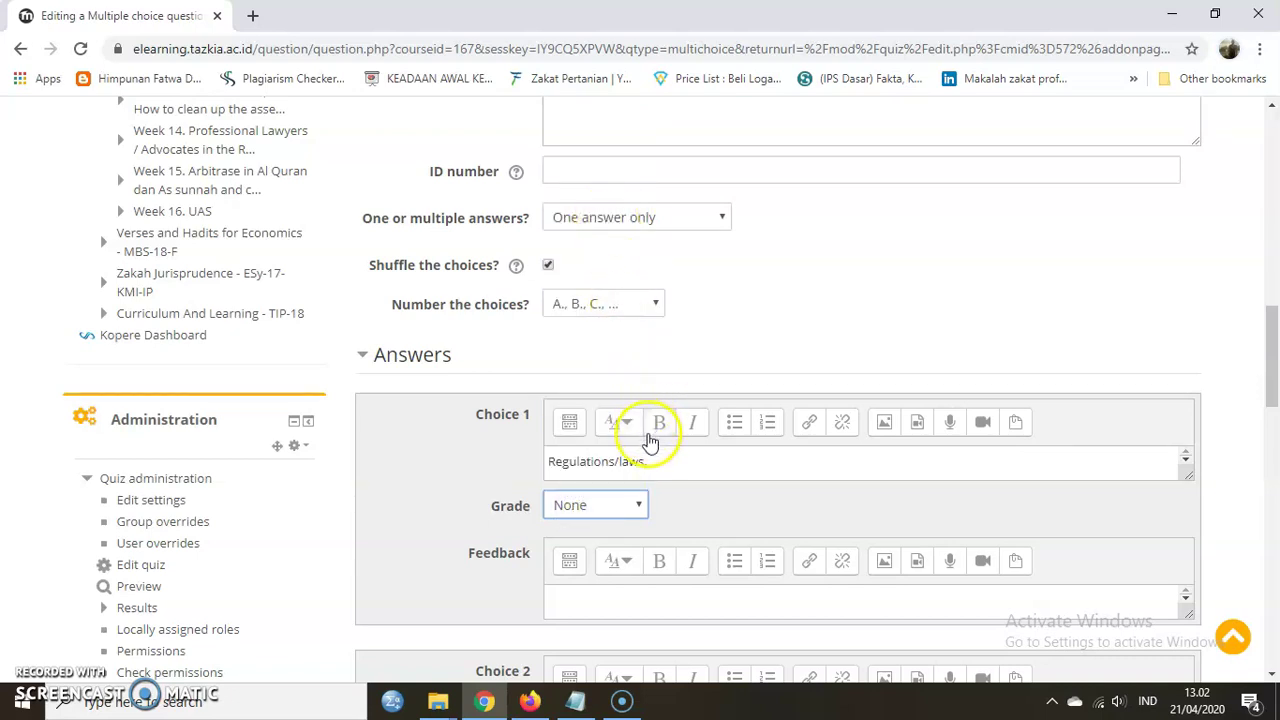
{"action": "left_click", "coordinate": [577, 705]}
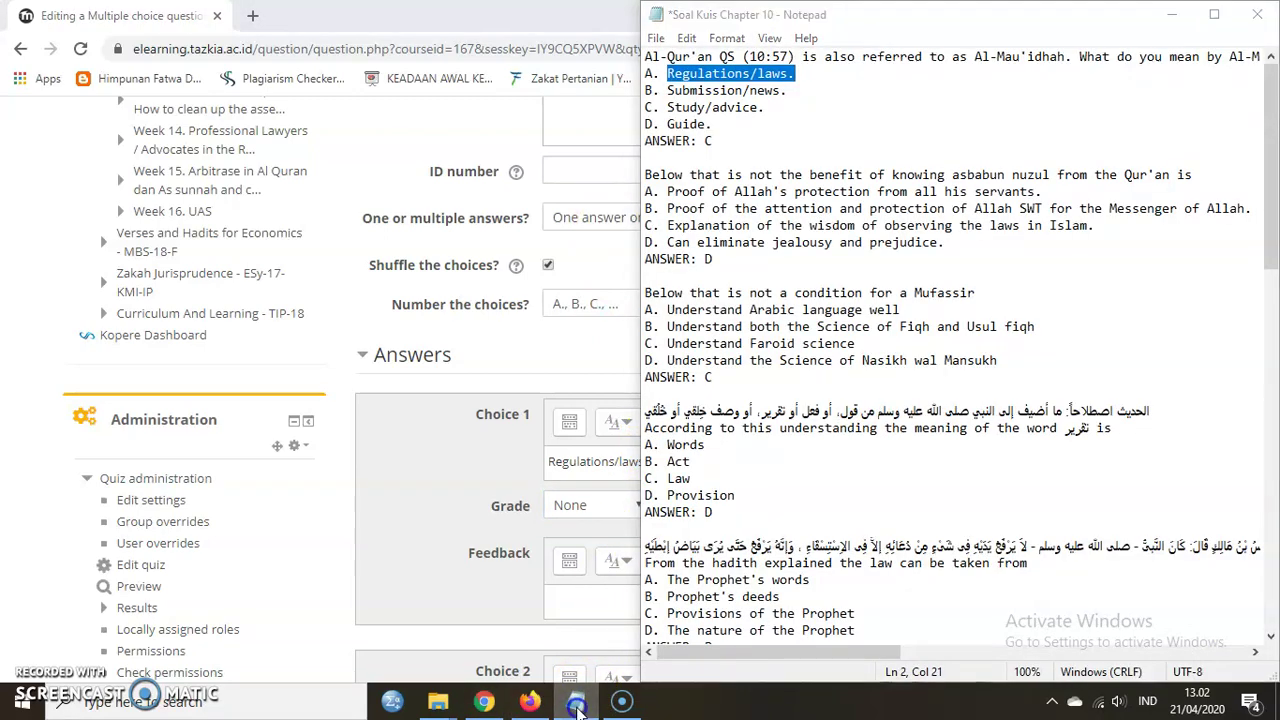
{"action": "left_click", "coordinate": [577, 705]}
{"action": "left_click", "coordinate": [577, 705]}
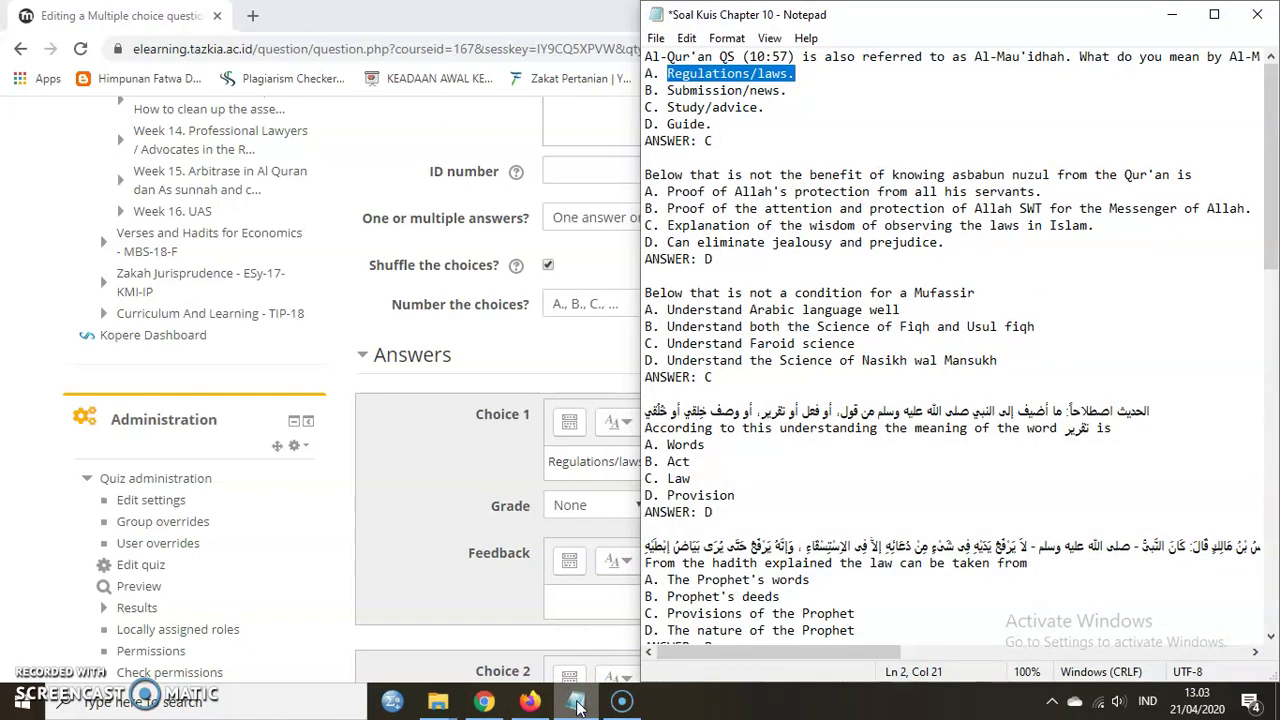
{"action": "left_click", "coordinate": [577, 705]}
{"action": "left_click", "coordinate": [612, 509]}
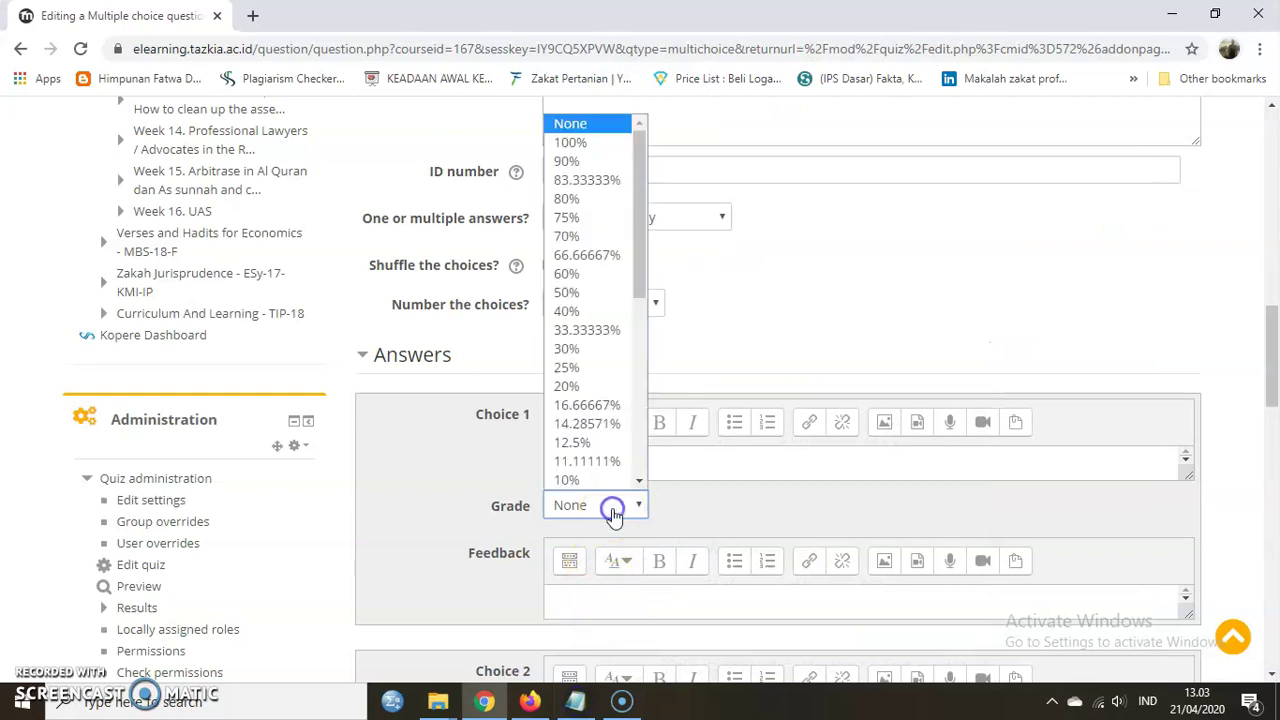
{"action": "left_click", "coordinate": [613, 510]}
Copy answer option B, "Submission/news.", from the Notepad question list into Choice 2
{"action": "scroll", "coordinate": [613, 515], "scroll_direction": "down", "scroll_amount": 1}
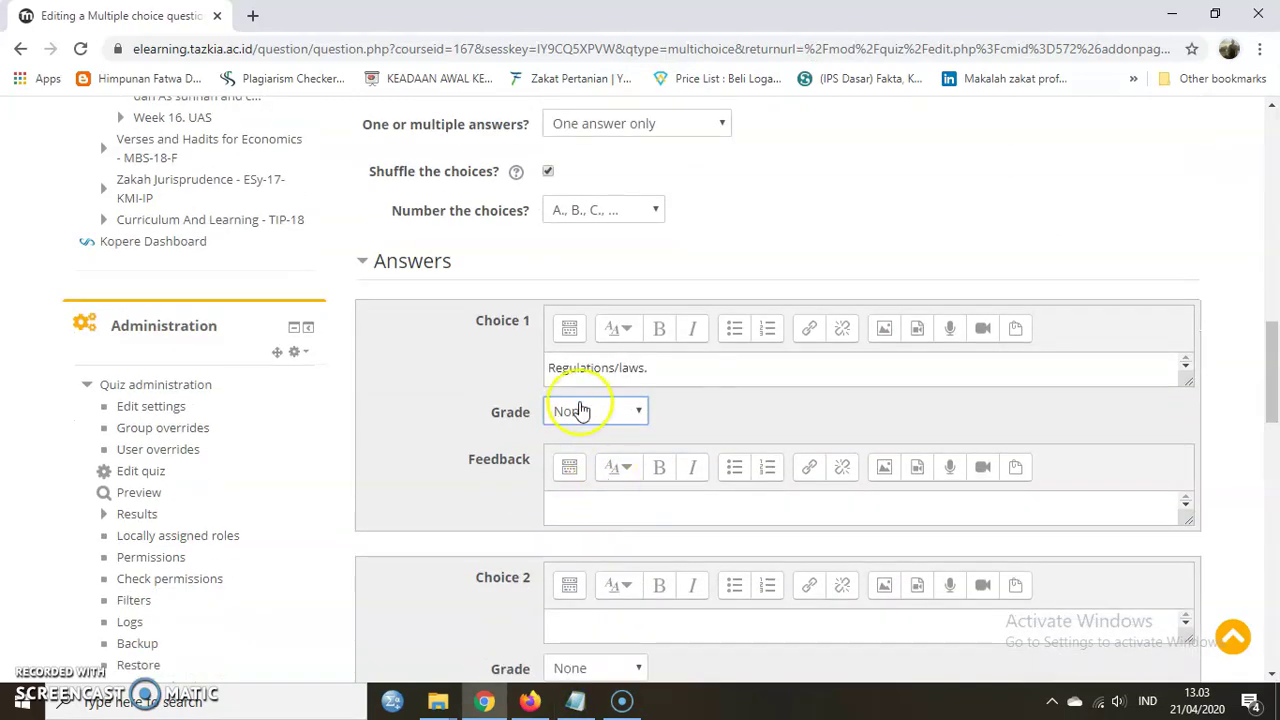
{"action": "scroll", "coordinate": [620, 540], "scroll_direction": "down", "scroll_amount": 2}
{"action": "left_click", "coordinate": [597, 436]}
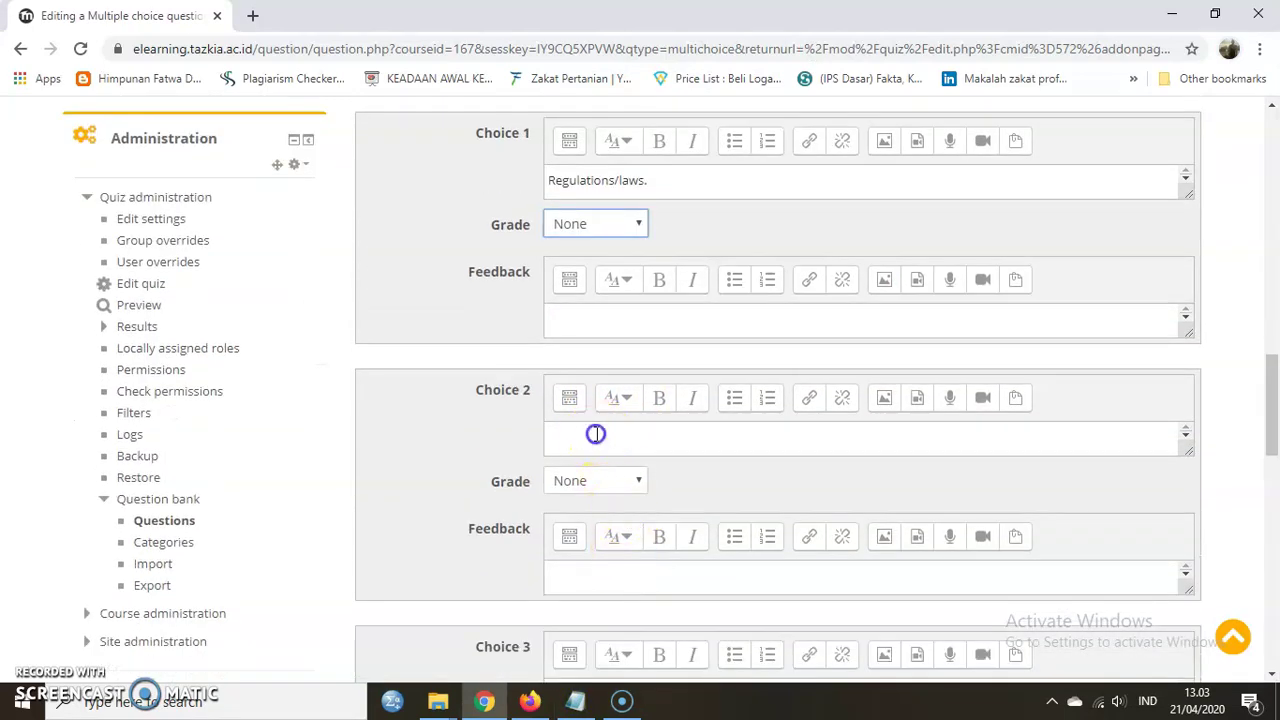
{"action": "left_click", "coordinate": [575, 701]}
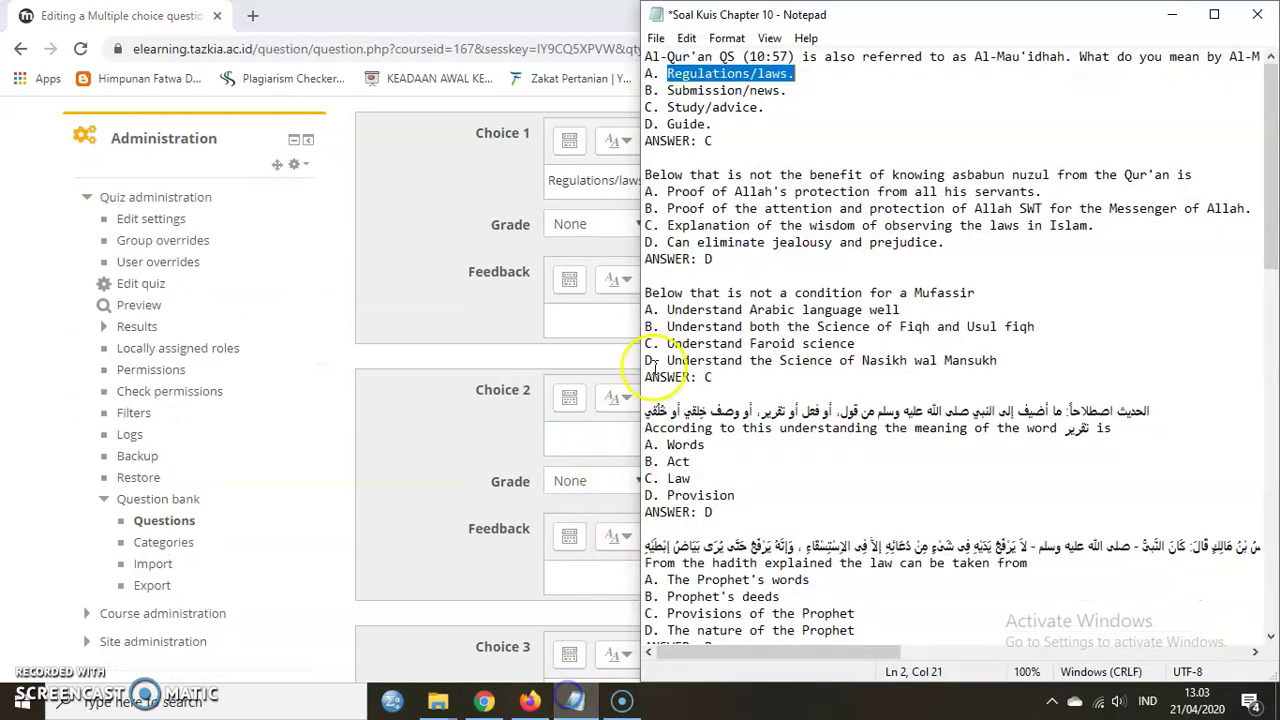
{"action": "left_click", "coordinate": [778, 92]}
{"action": "left_click_drag", "start_coordinate": [787, 91], "coordinate": [670, 93]}
{"action": "key", "text": "ctrl+c"}
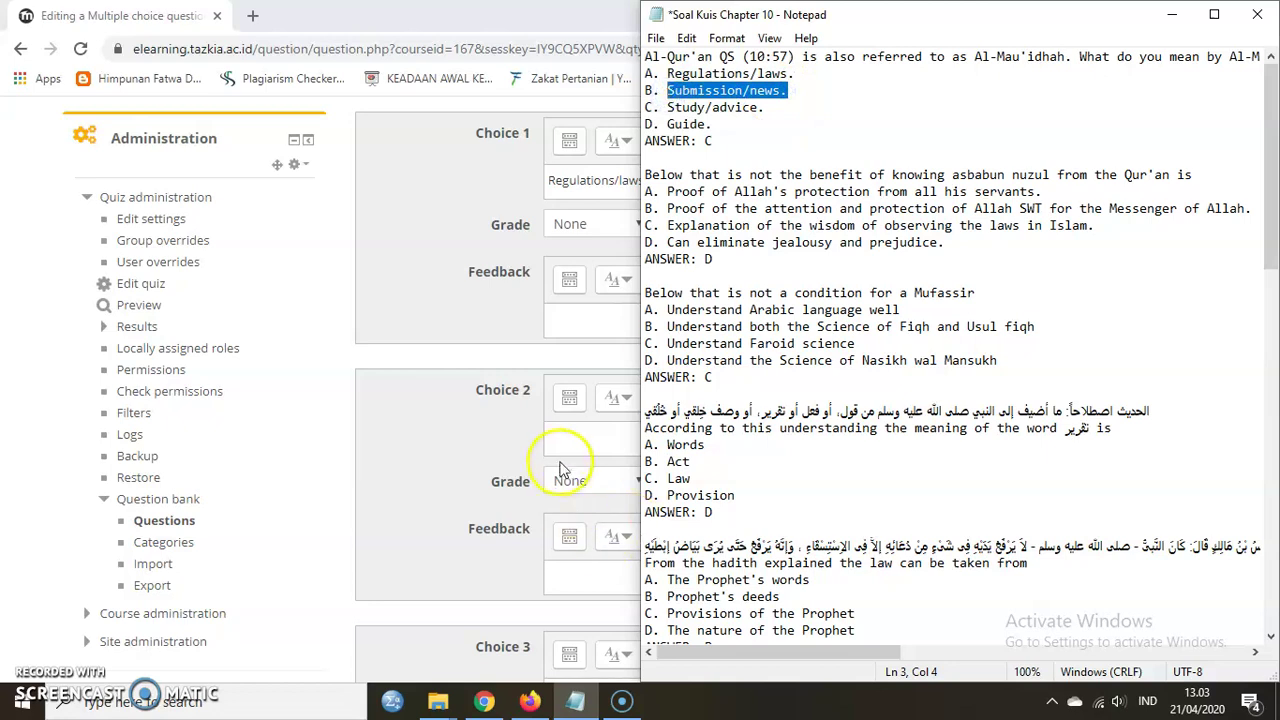
{"action": "left_click", "coordinate": [563, 440]}
{"action": "key", "text": "ctrl+v"}
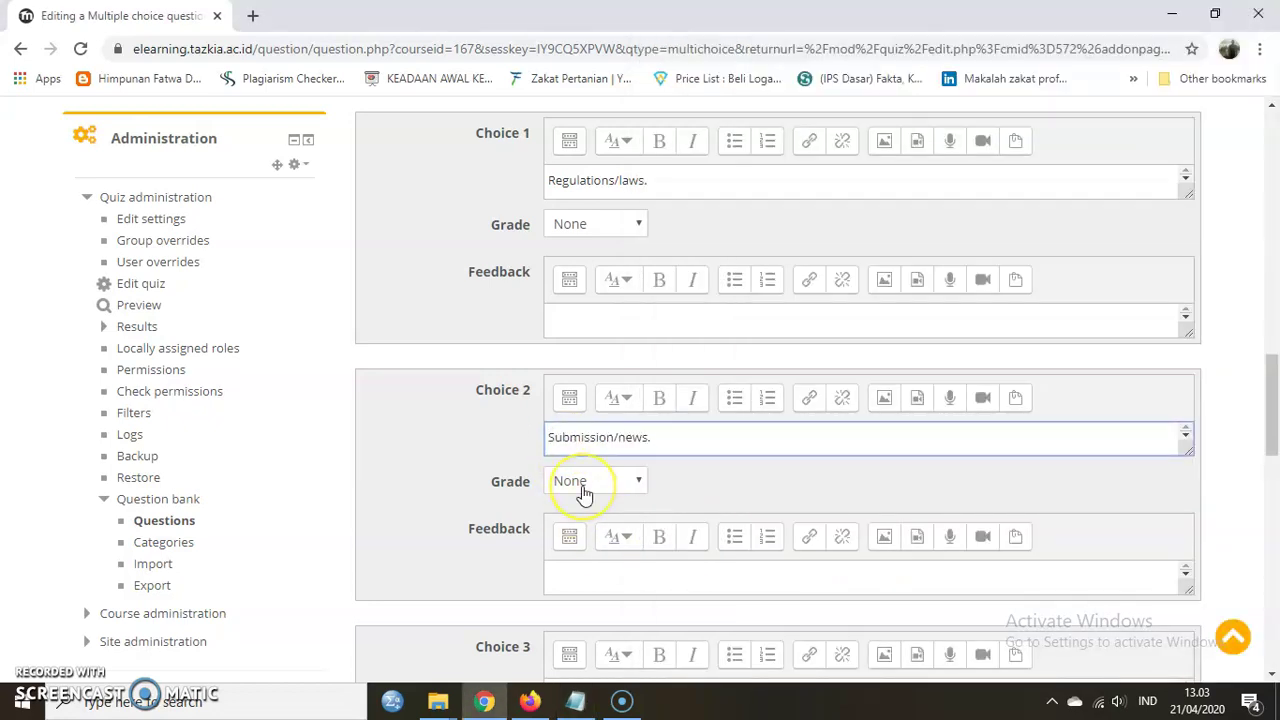
Copy answer option C, "Study/advice.", from the Notepad question list into Choice 3
{"action": "scroll", "coordinate": [583, 490], "scroll_direction": "down", "scroll_amount": 3}
{"action": "left_click", "coordinate": [572, 414]}
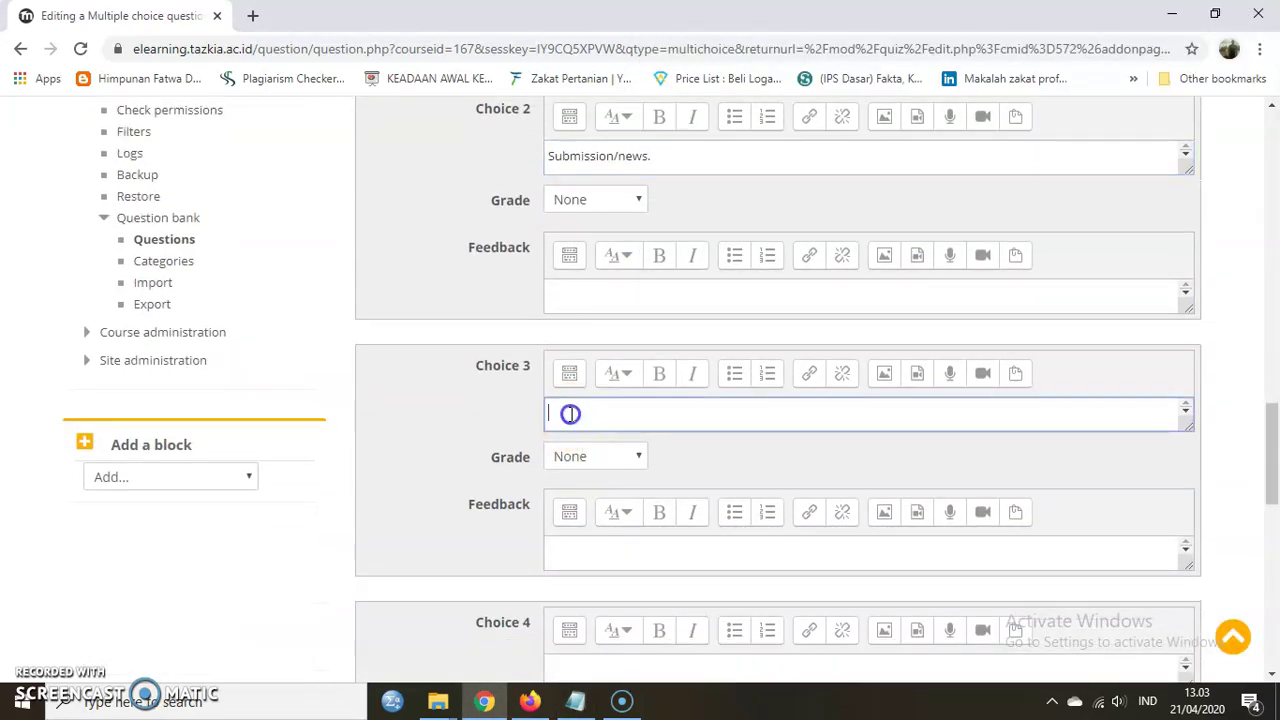
{"action": "left_click", "coordinate": [575, 700]}
{"action": "left_click_drag", "start_coordinate": [768, 108], "coordinate": [666, 107]}
{"action": "key", "text": "ctrl+c"}
{"action": "left_click", "coordinate": [594, 547]}
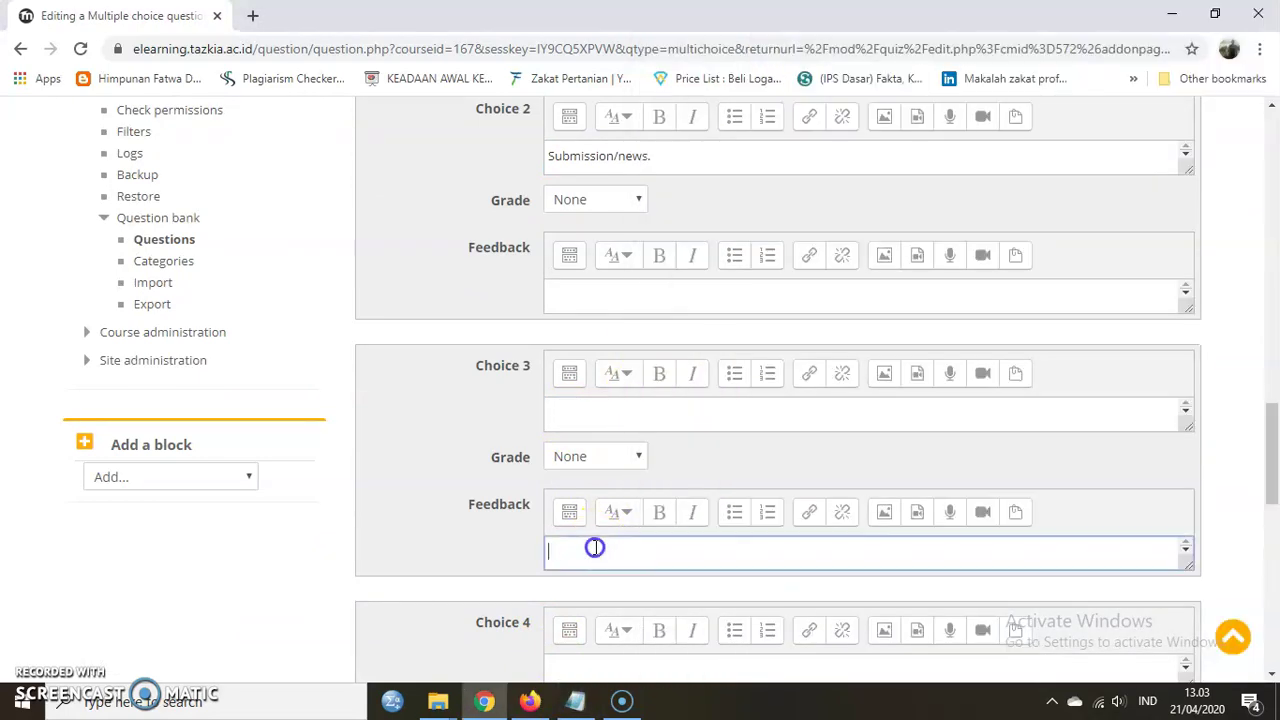
{"action": "left_click", "coordinate": [586, 418]}
{"action": "key", "text": "ctrl+v"}
Mark Choice 3 as the correct answer by setting its grade to 100%
{"action": "left_click", "coordinate": [606, 462]}
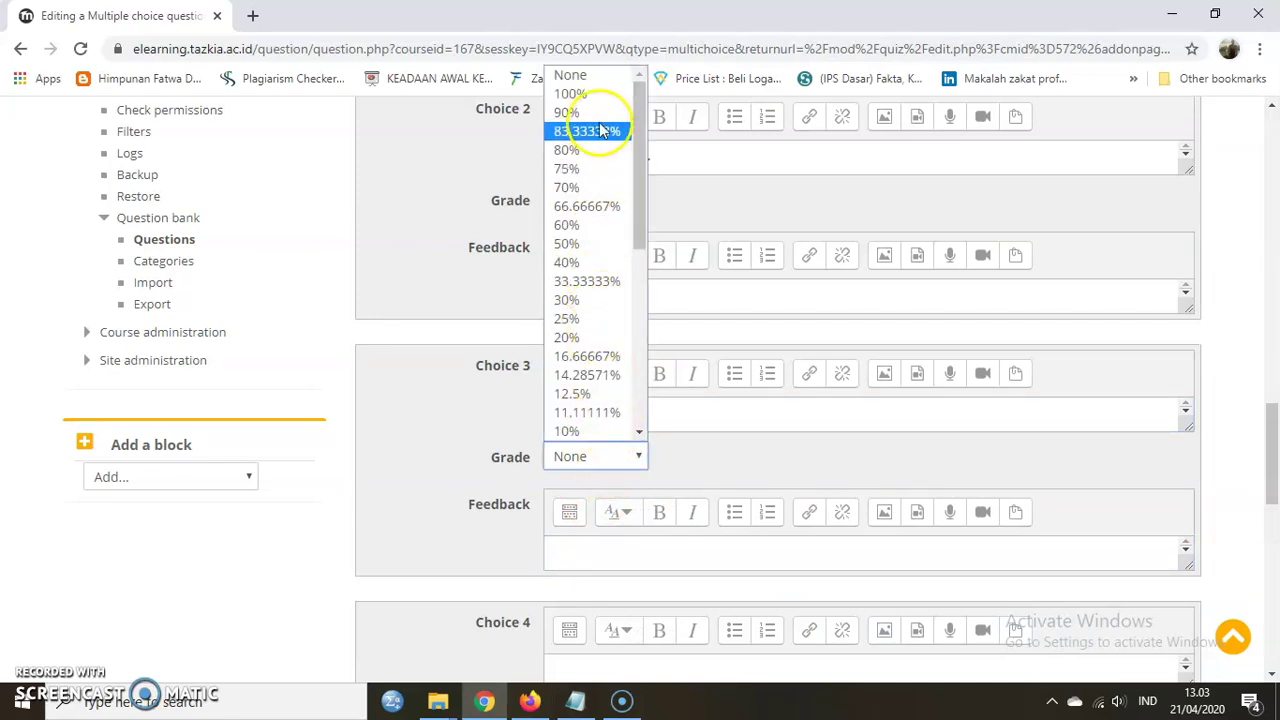
{"action": "left_click", "coordinate": [588, 95]}
{"action": "left_click", "coordinate": [687, 408]}
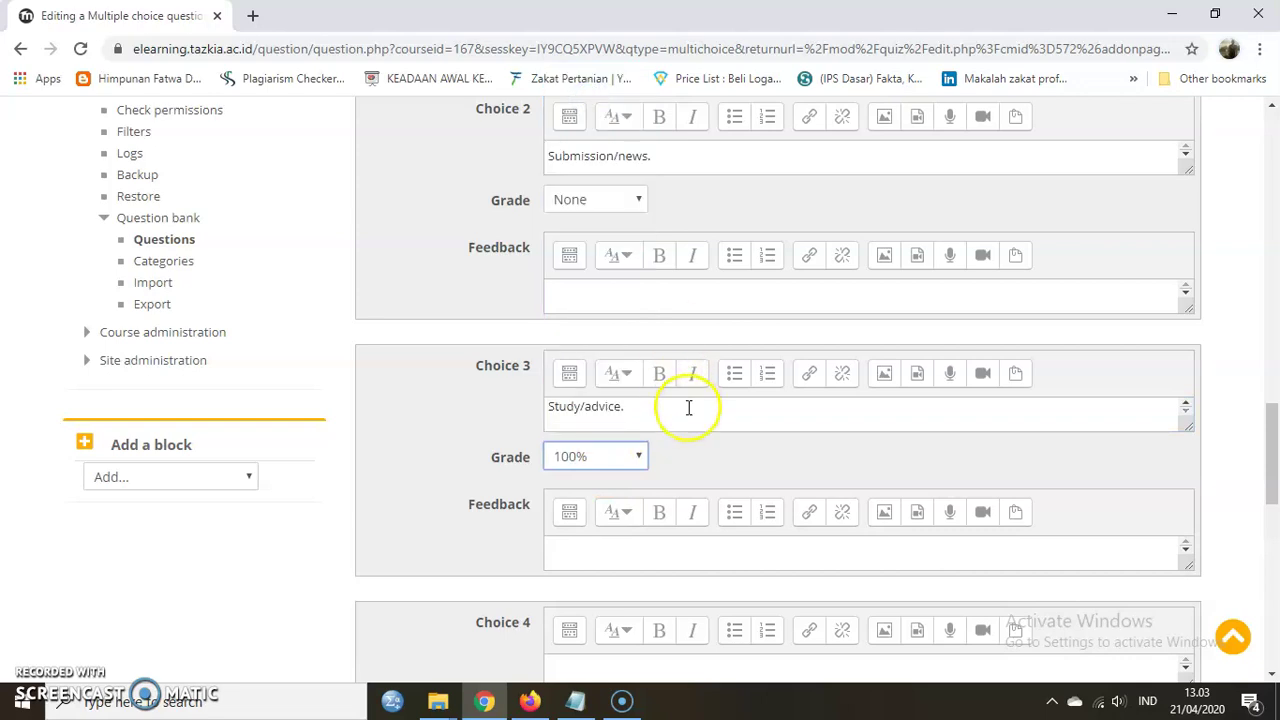
{"action": "left_click", "coordinate": [666, 551]}
{"action": "left_click", "coordinate": [457, 577]}
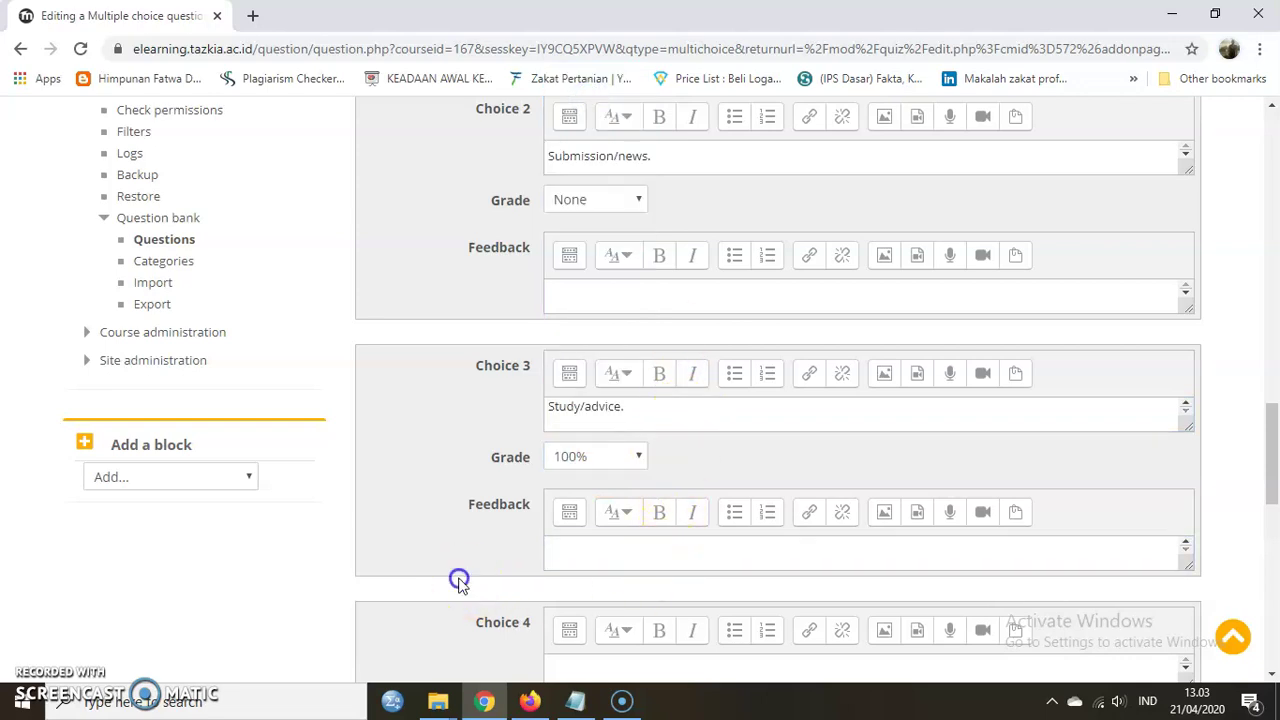
Copy answer option D, "Guide", from the Notepad question list into Choice 4
{"action": "scroll", "coordinate": [457, 577], "scroll_direction": "down", "scroll_amount": 3}
{"action": "left_click", "coordinate": [576, 429]}
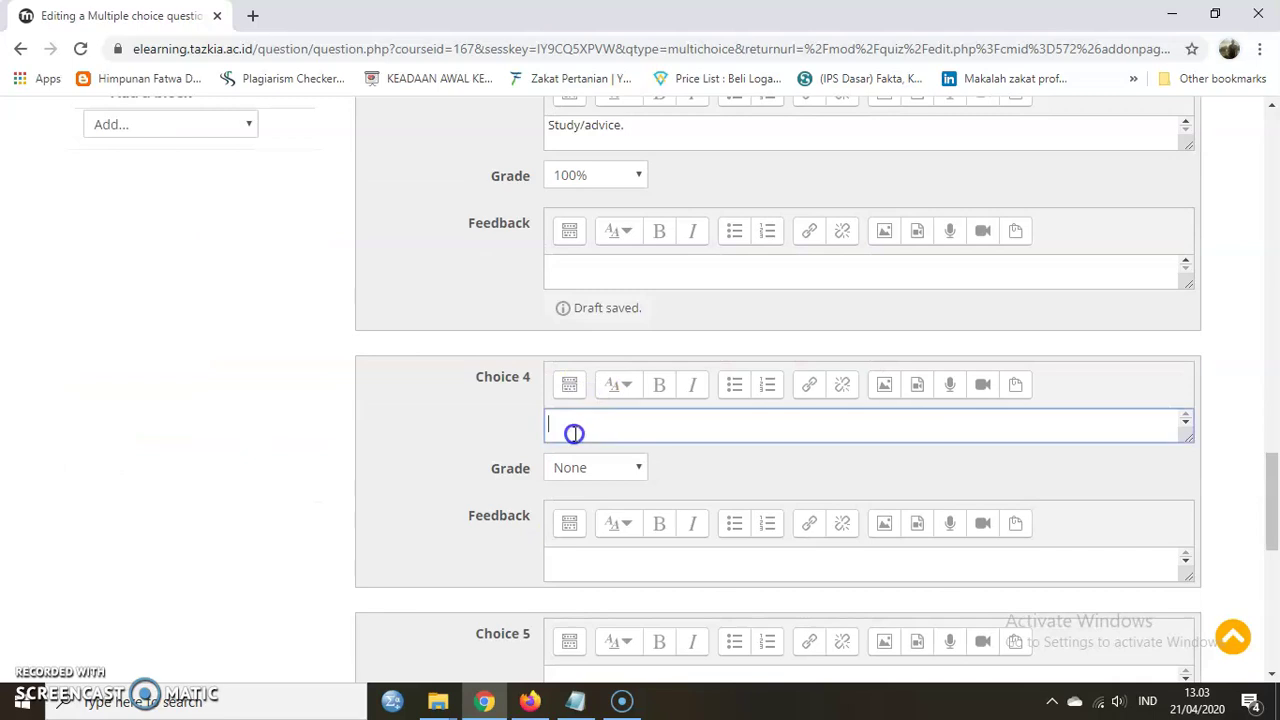
{"action": "left_click", "coordinate": [621, 704]}
{"action": "left_click", "coordinate": [575, 701]}
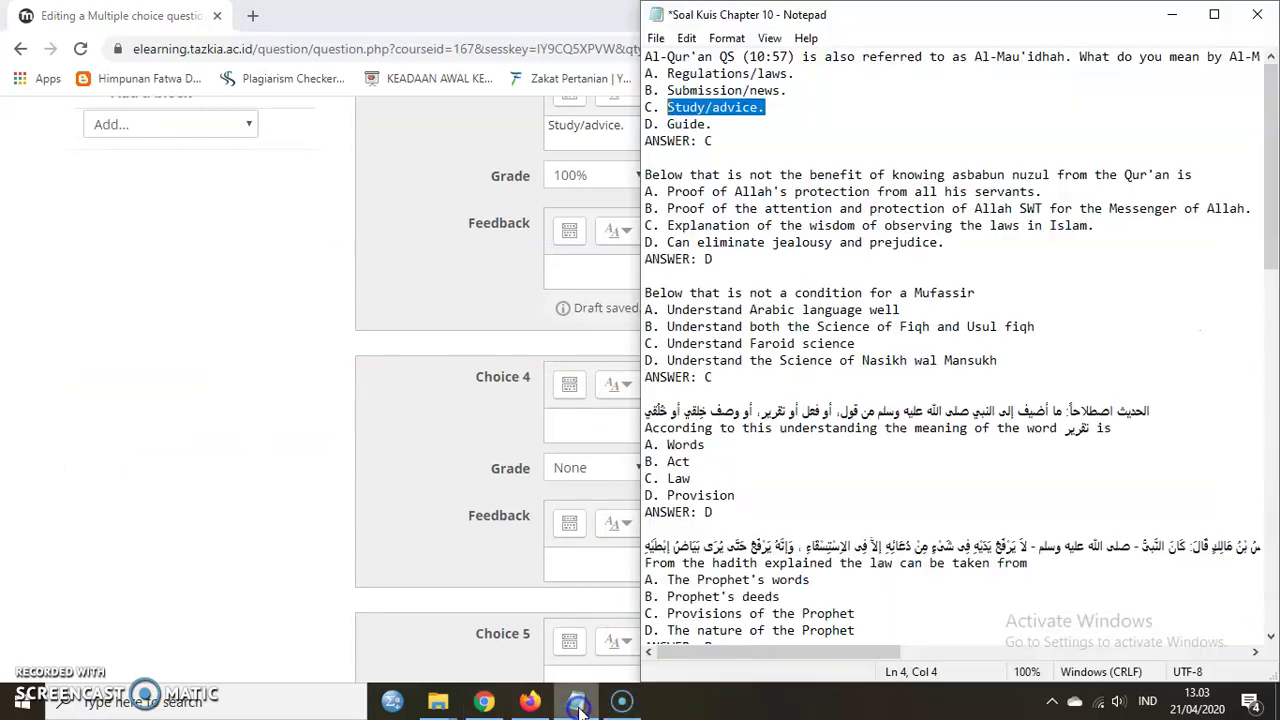
{"action": "left_click_drag", "start_coordinate": [706, 124], "coordinate": [668, 124]}
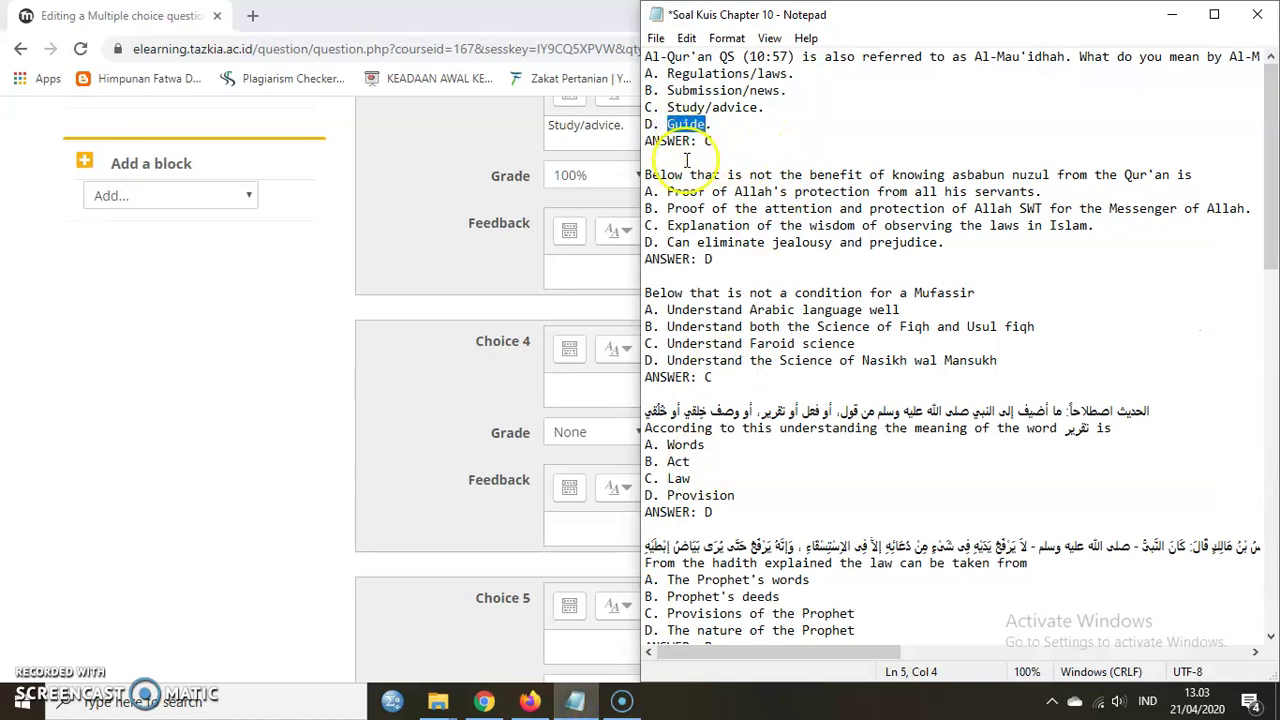
{"action": "left_click", "coordinate": [528, 433]}
{"action": "left_click", "coordinate": [593, 390]}
{"action": "left_click", "coordinate": [583, 264]}
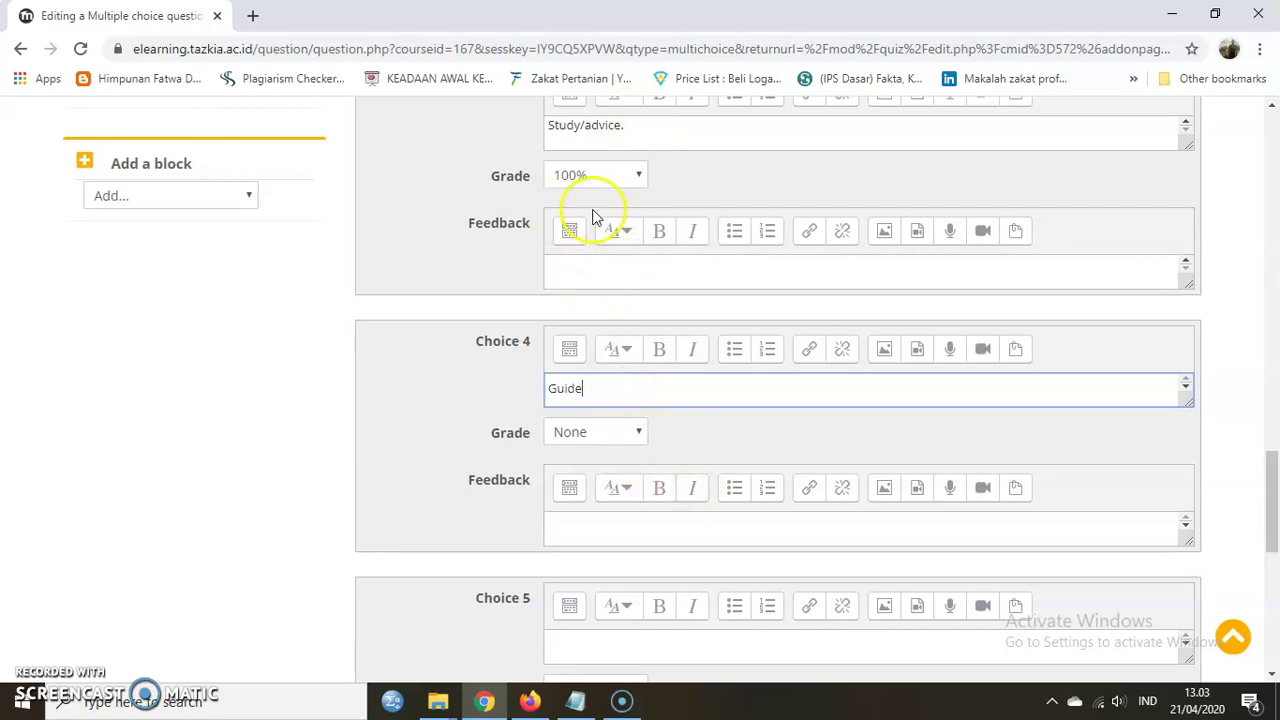
Review the question's Combined feedback messages and the Multiple tries penalty and hint settings
{"action": "scroll", "coordinate": [614, 545], "scroll_direction": "down", "scroll_amount": 1}
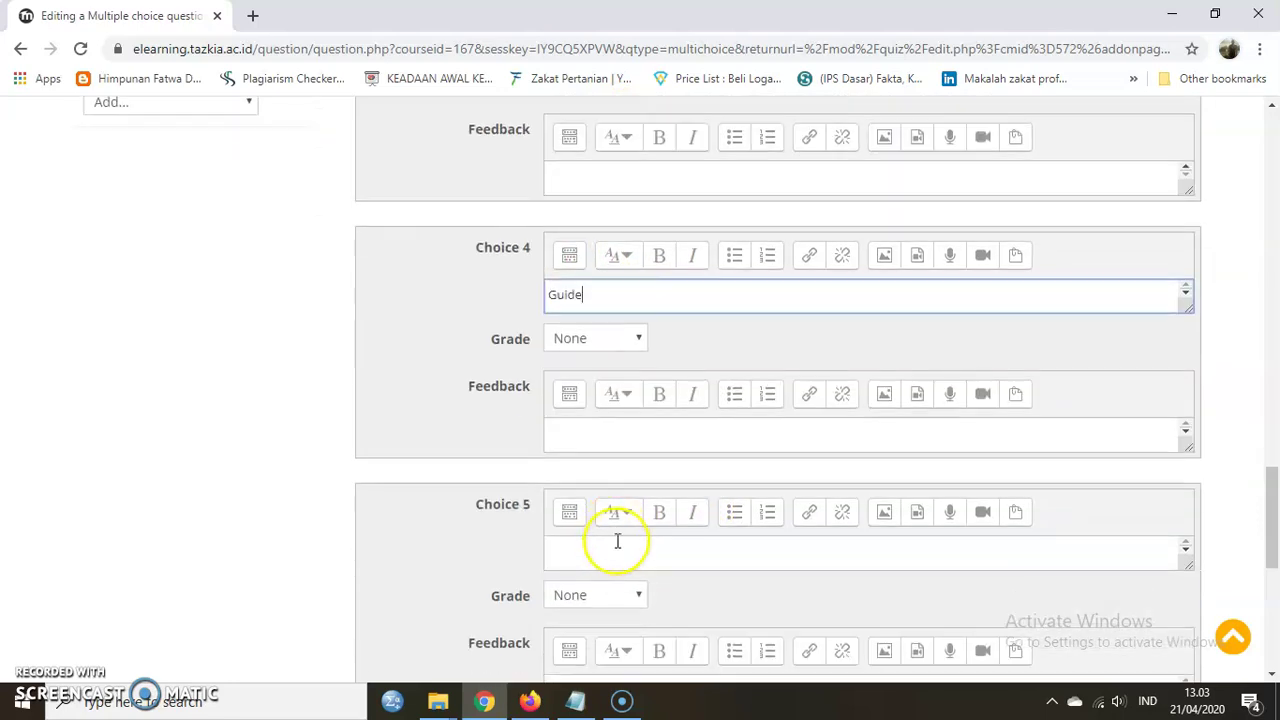
{"action": "scroll", "coordinate": [665, 380], "scroll_direction": "down", "scroll_amount": 2}
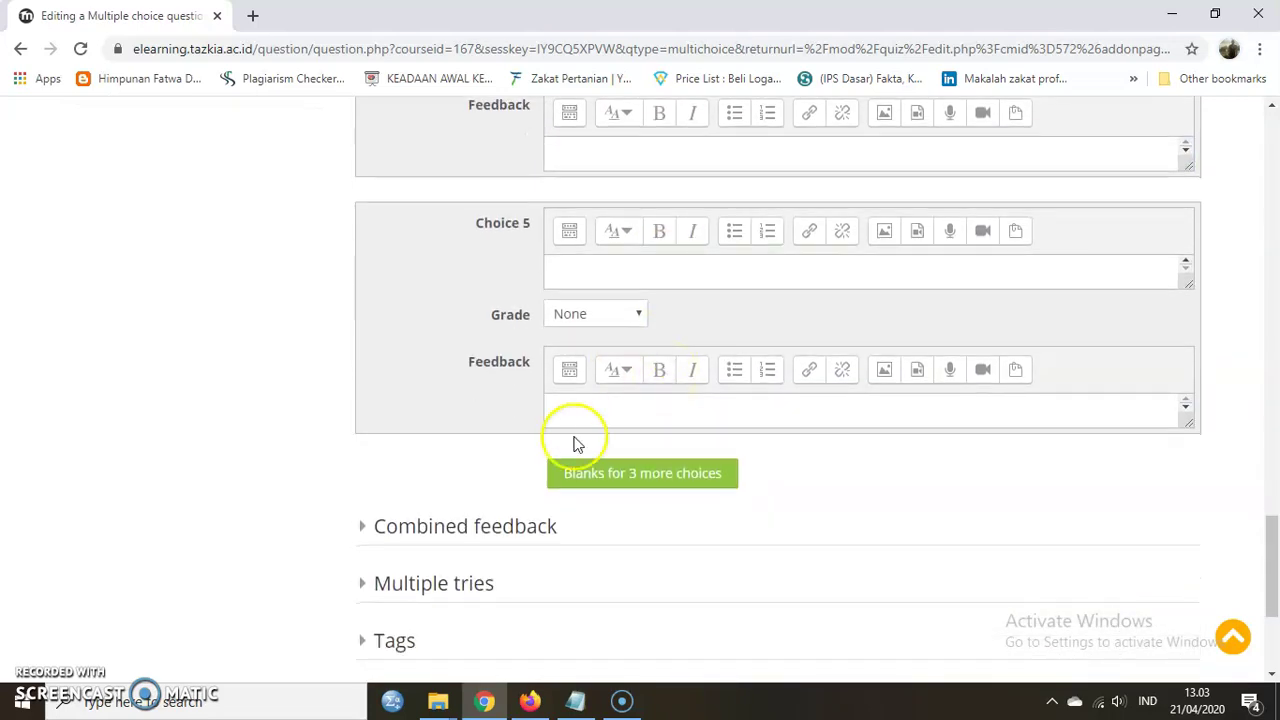
{"action": "scroll", "coordinate": [575, 443], "scroll_direction": "down", "scroll_amount": 2}
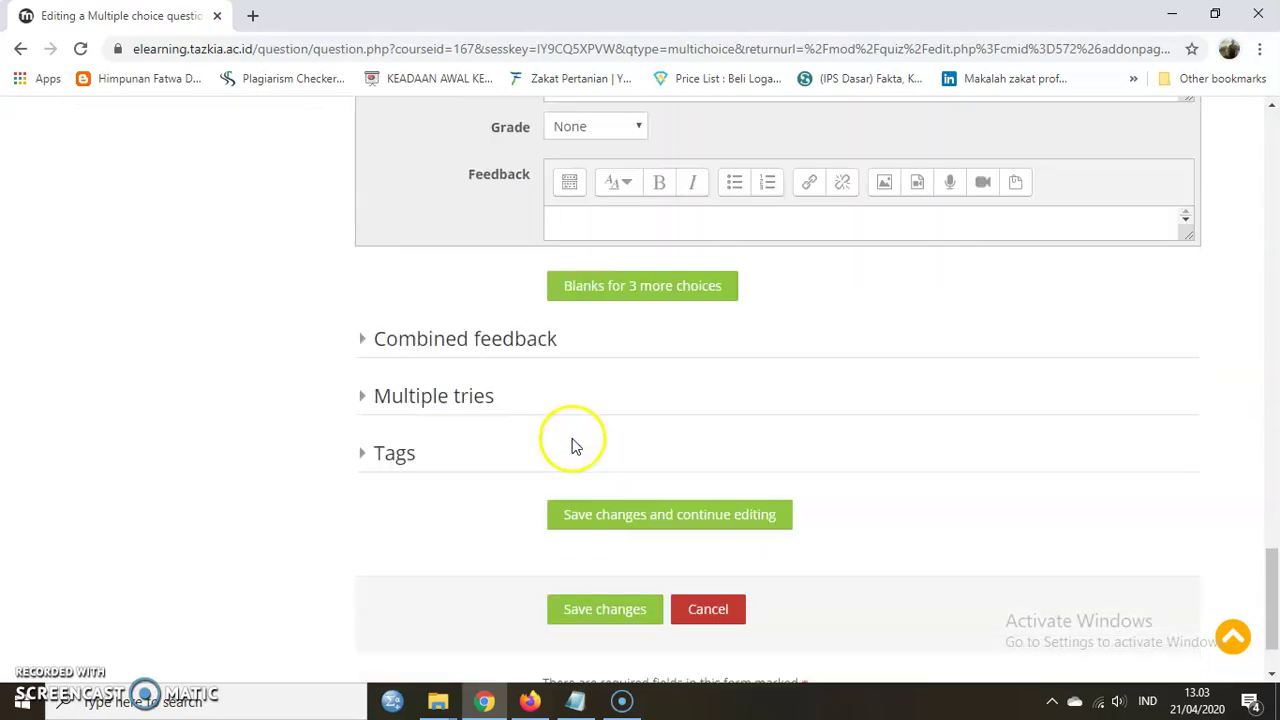
{"action": "left_click", "coordinate": [407, 341]}
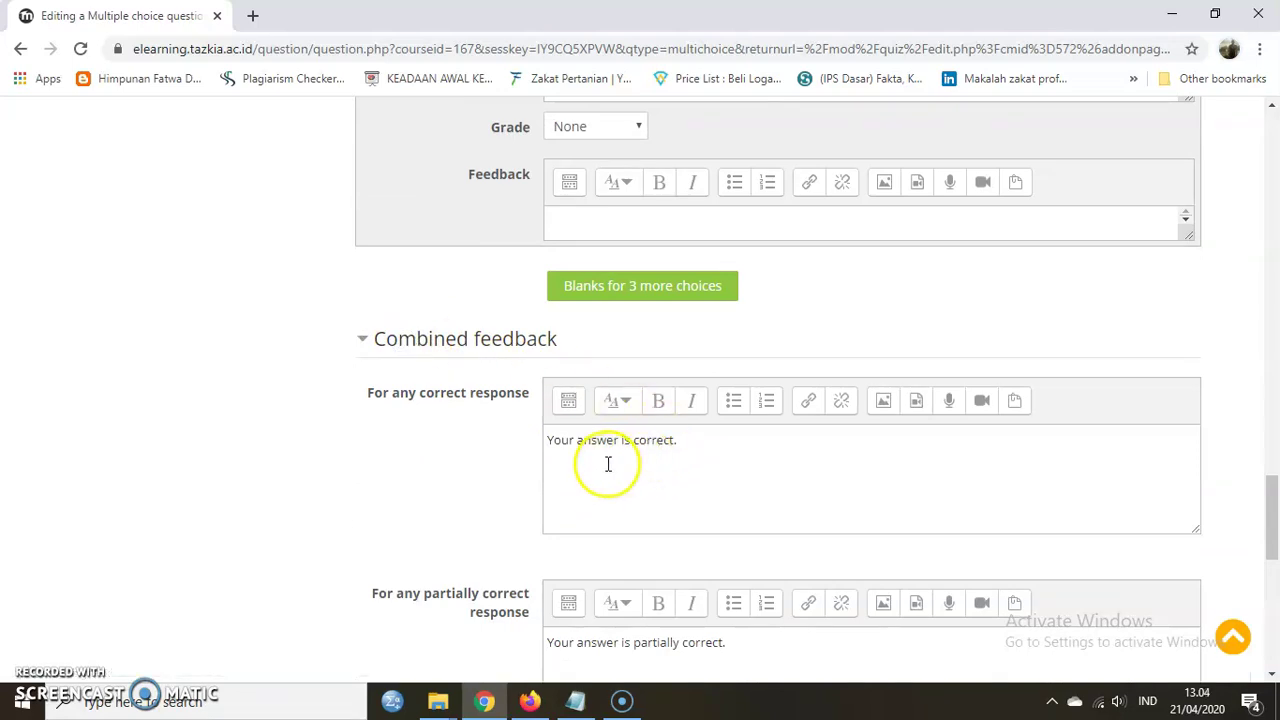
{"action": "scroll", "coordinate": [582, 464], "scroll_direction": "down", "scroll_amount": 1}
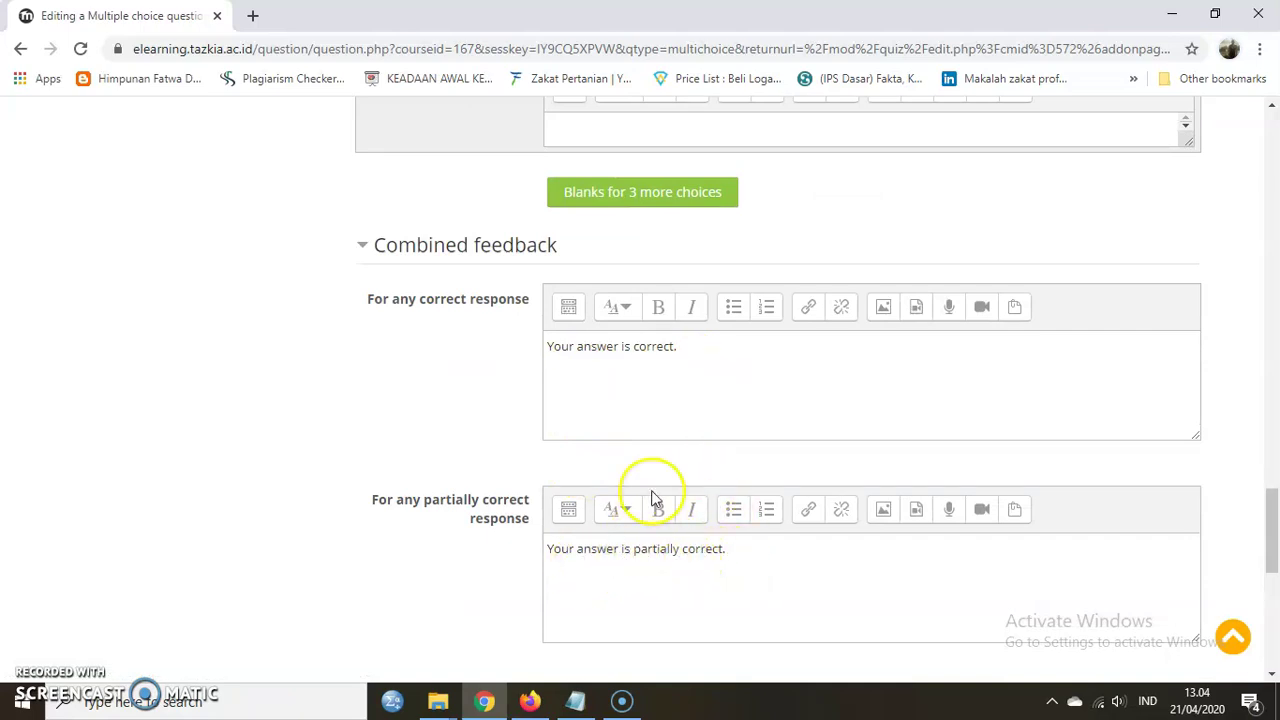
{"action": "scroll", "coordinate": [651, 491], "scroll_direction": "down", "scroll_amount": 1}
{"action": "left_click", "coordinate": [368, 152]}
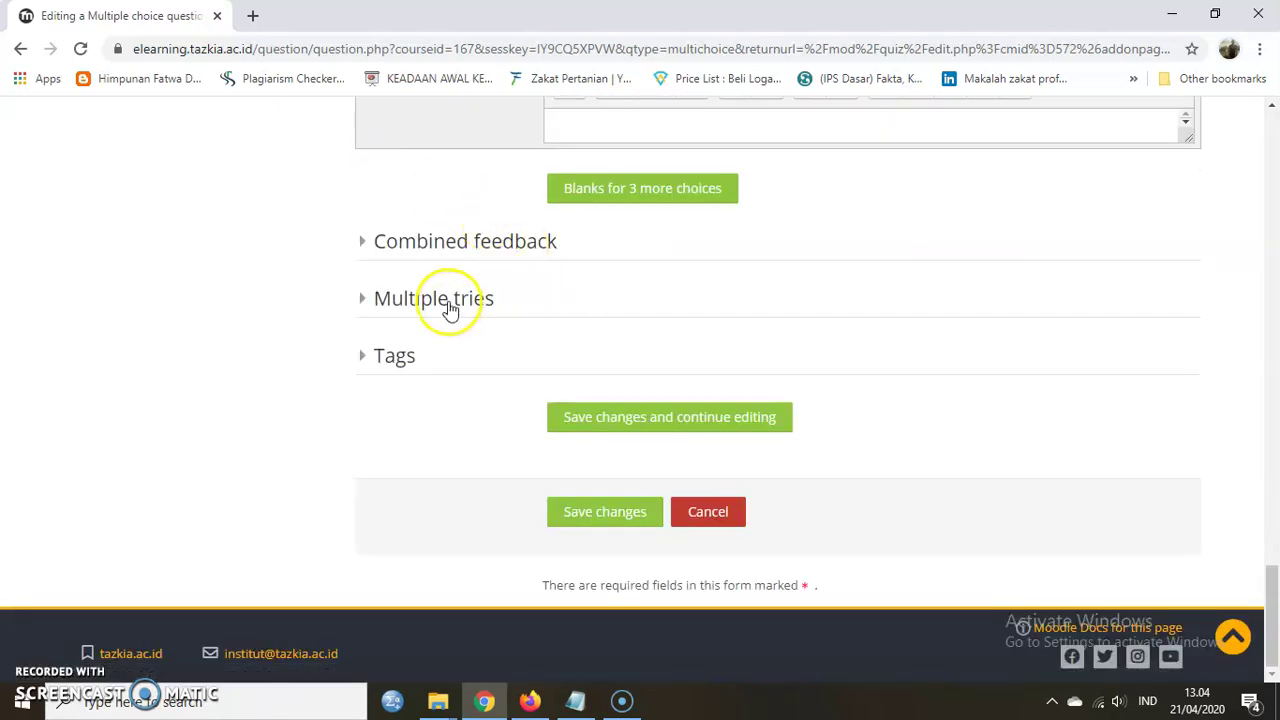
{"action": "left_click", "coordinate": [448, 305]}
{"action": "scroll", "coordinate": [446, 300], "scroll_direction": "down", "scroll_amount": 1}
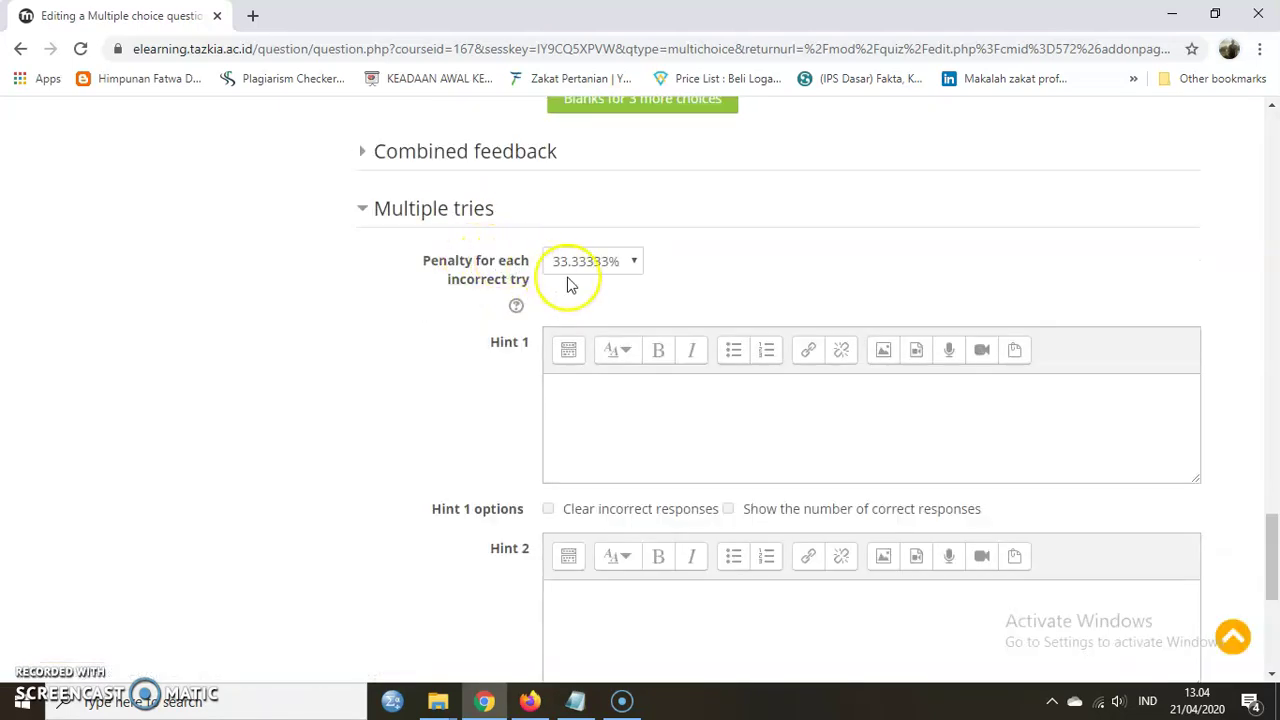
{"action": "left_click", "coordinate": [430, 212]}
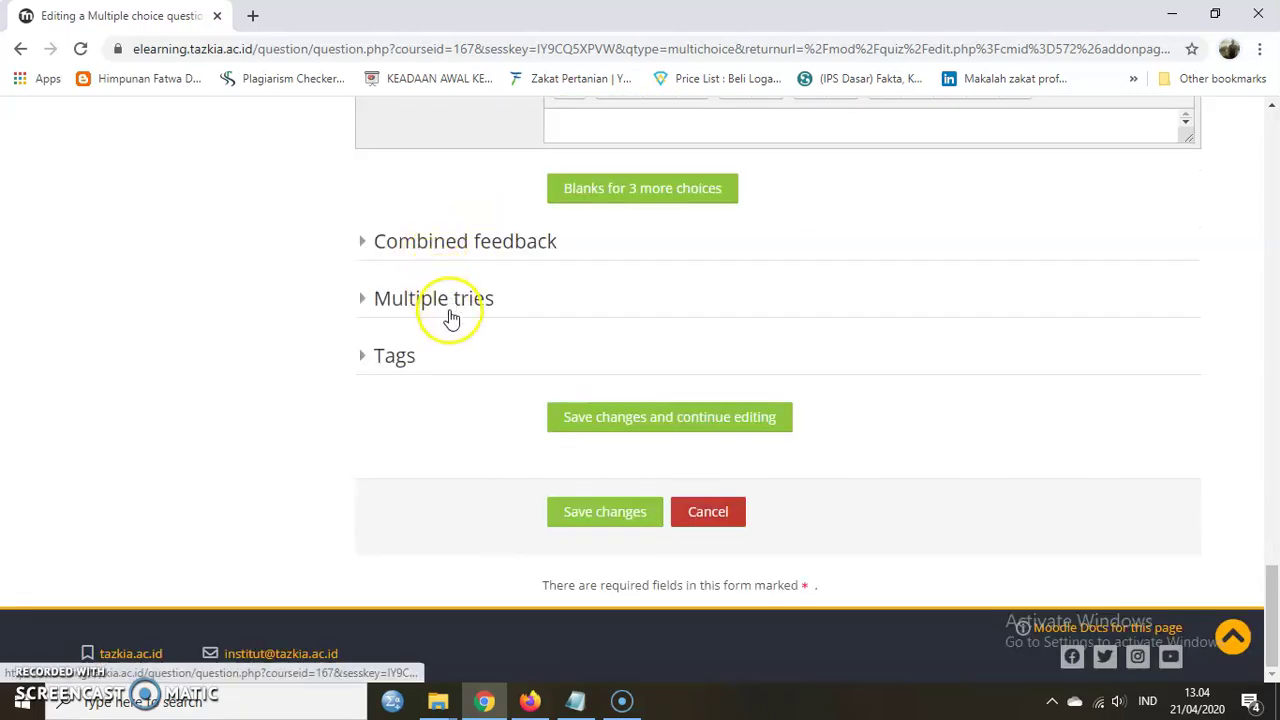
Save the multiple choice question while continuing to edit it, and preview how it is presented with its four choices
{"action": "left_click", "coordinate": [645, 418]}
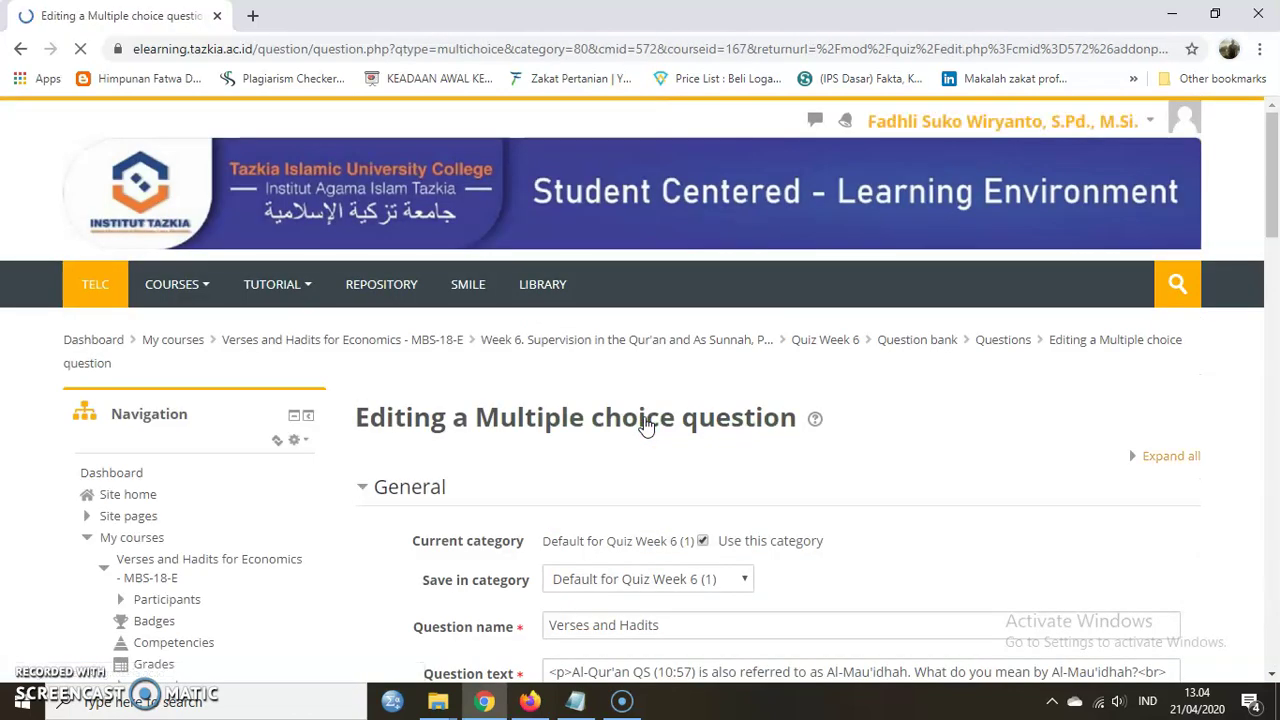
{"action": "scroll", "coordinate": [803, 560], "scroll_direction": "down", "scroll_amount": 3}
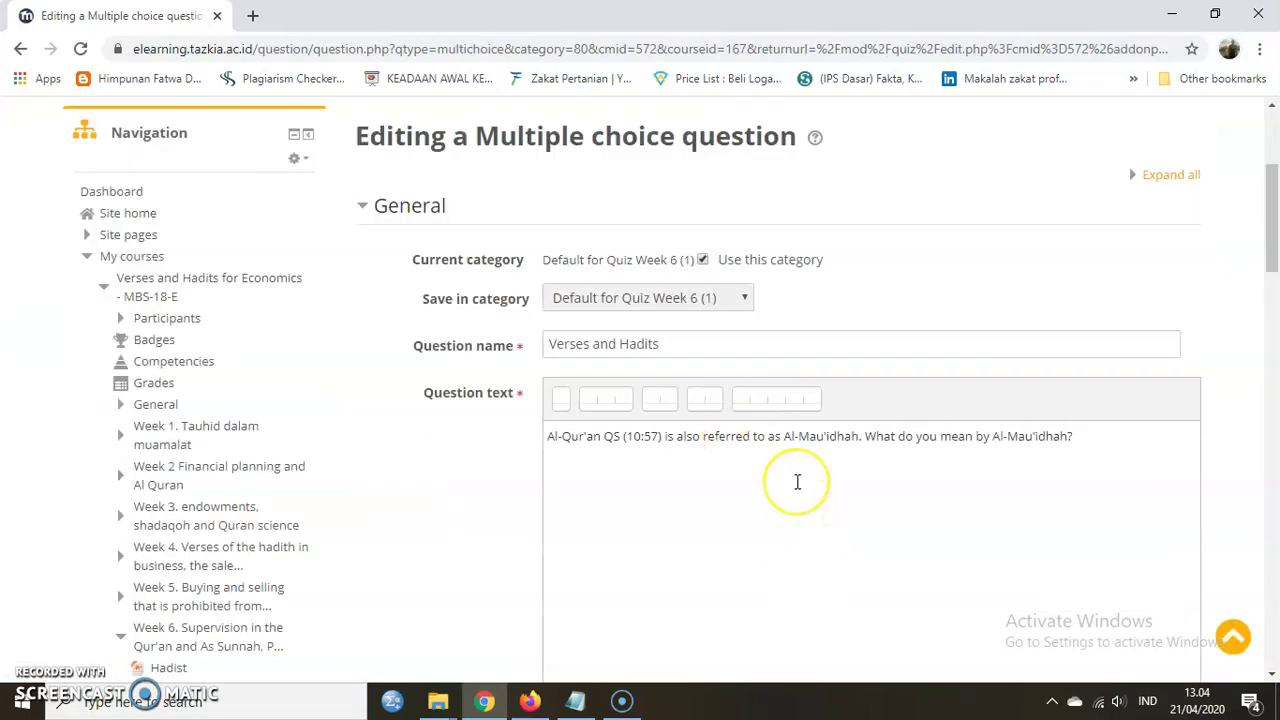
{"action": "scroll", "coordinate": [800, 484], "scroll_direction": "down", "scroll_amount": 1}
{"action": "scroll", "coordinate": [797, 482], "scroll_direction": "down", "scroll_amount": 9}
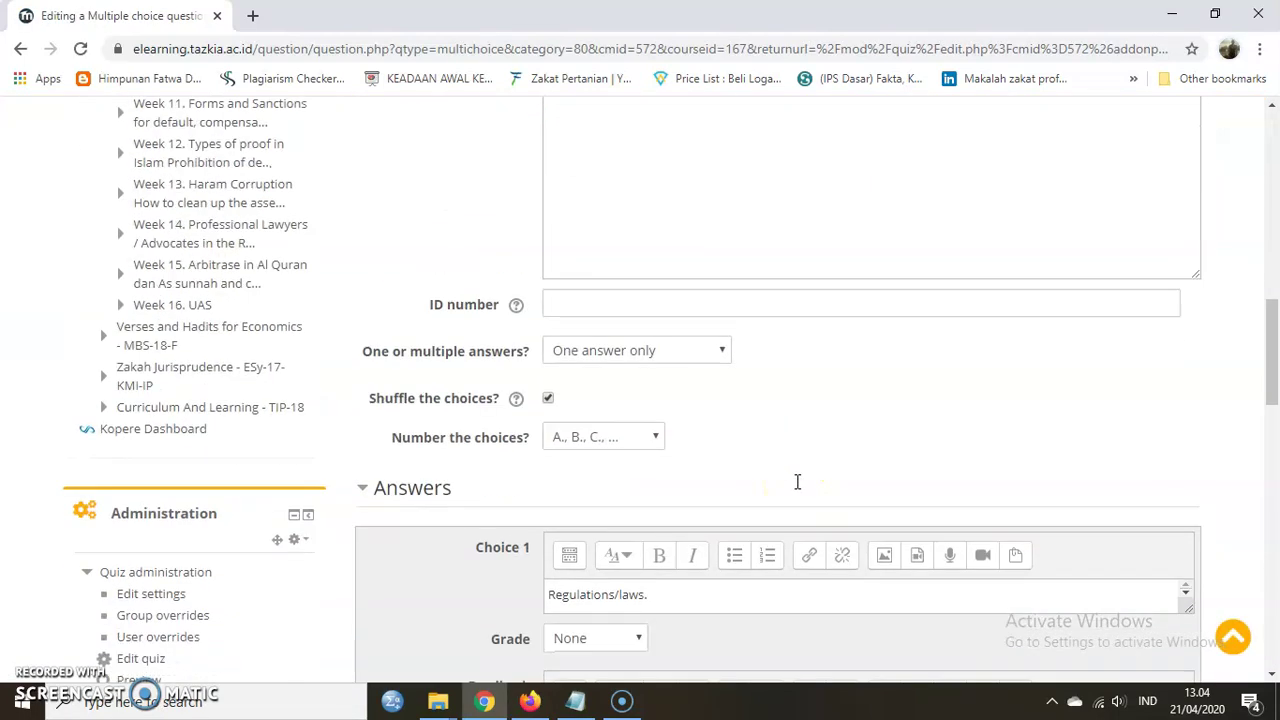
{"action": "scroll", "coordinate": [797, 489], "scroll_direction": "down", "scroll_amount": 7}
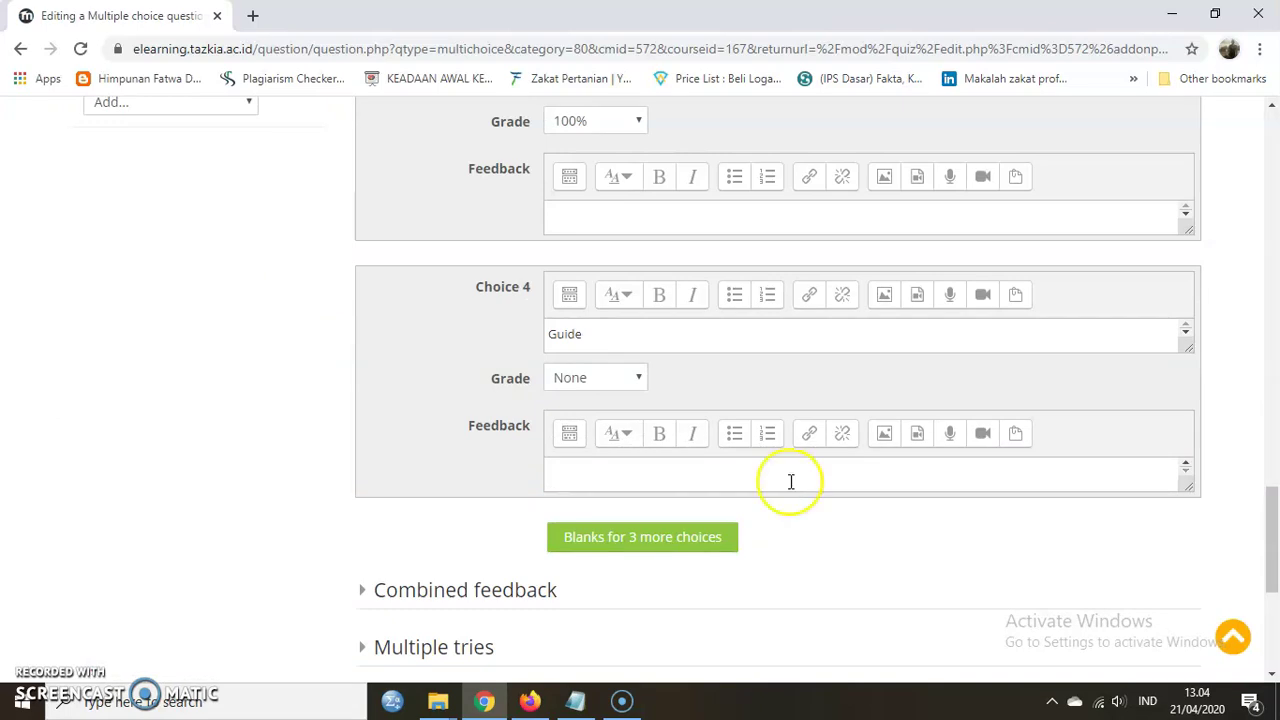
{"action": "scroll", "coordinate": [790, 482], "scroll_direction": "down", "scroll_amount": 5}
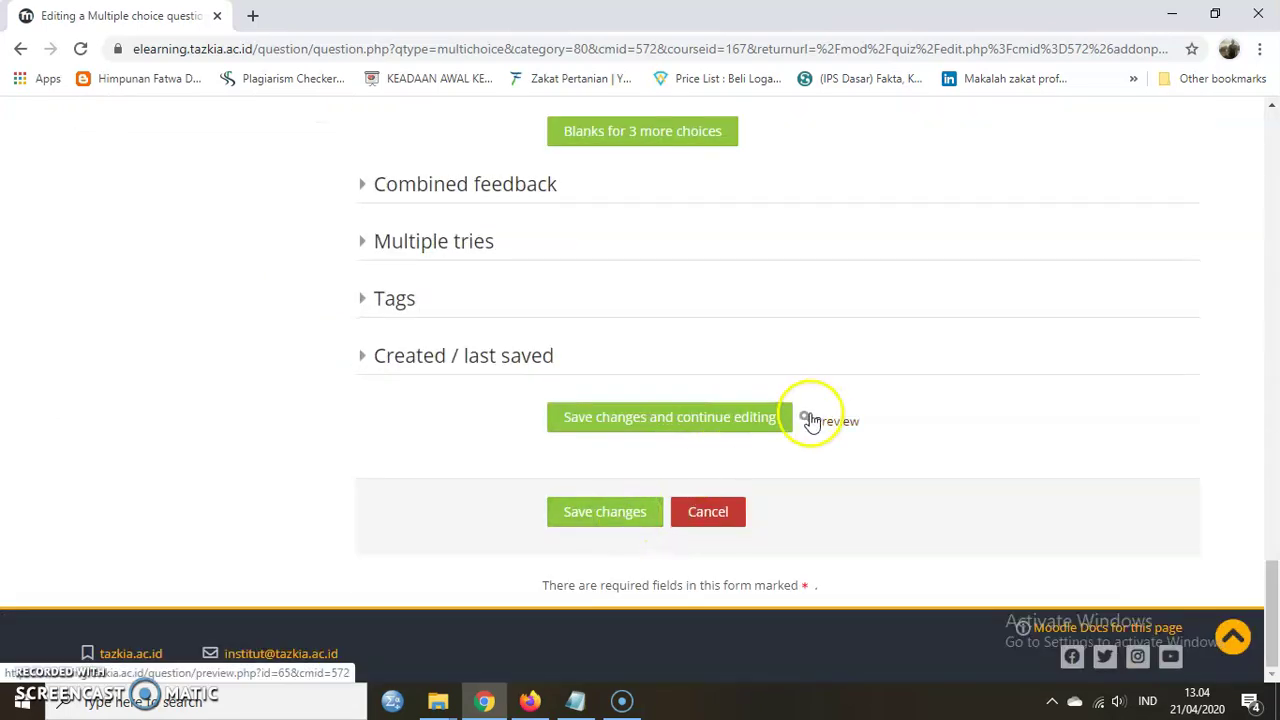
{"action": "left_click", "coordinate": [812, 420]}
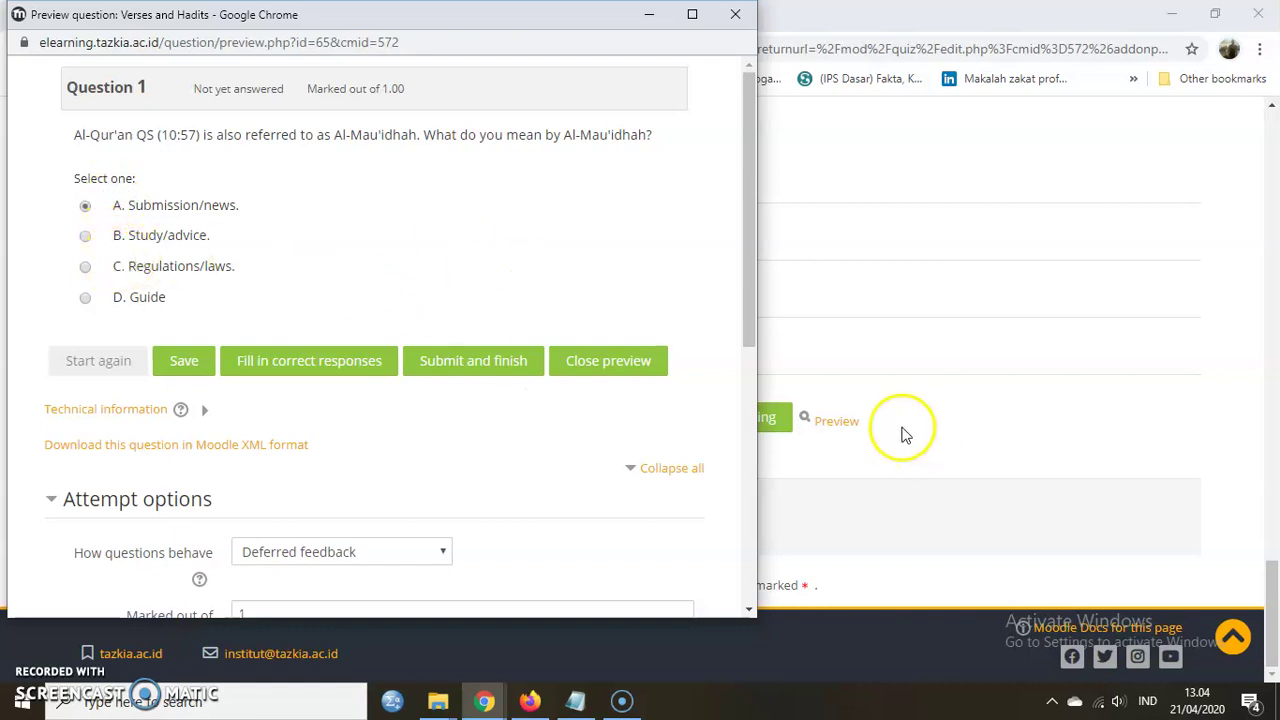
{"action": "left_click", "coordinate": [734, 18]}
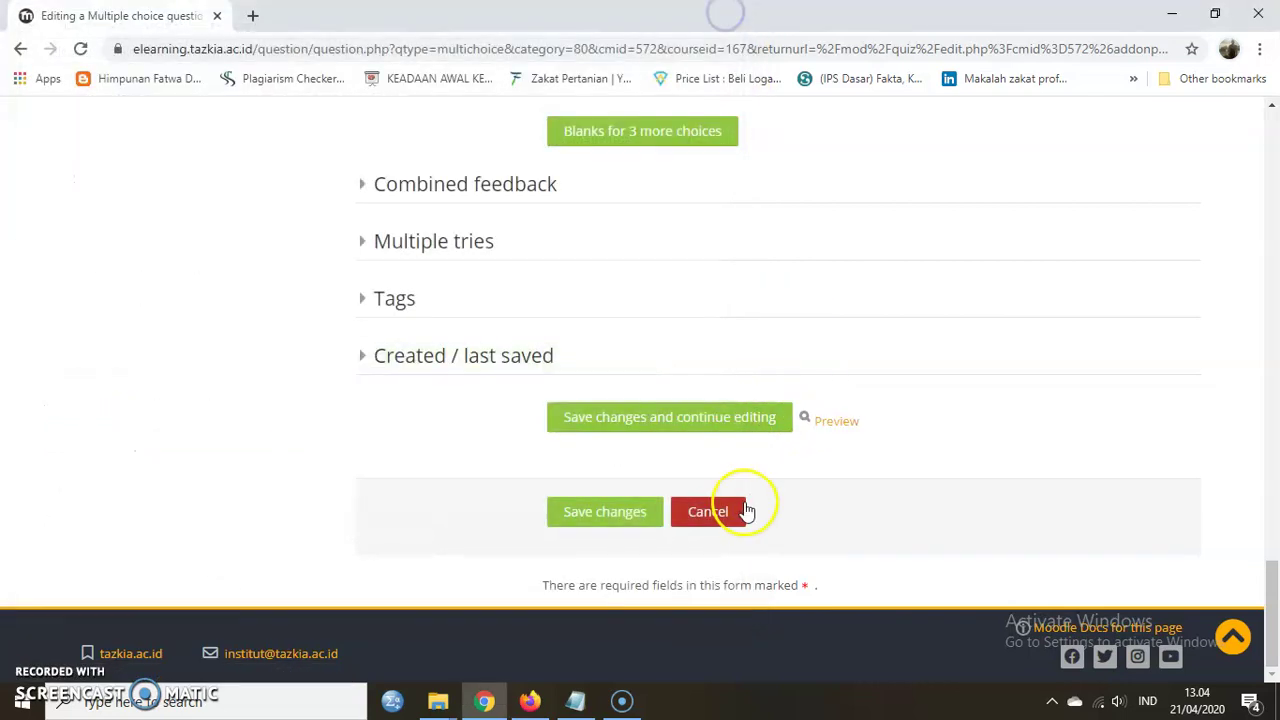
Save the finished question and return to the Quiz Week 6 question list
{"action": "left_click", "coordinate": [600, 518]}
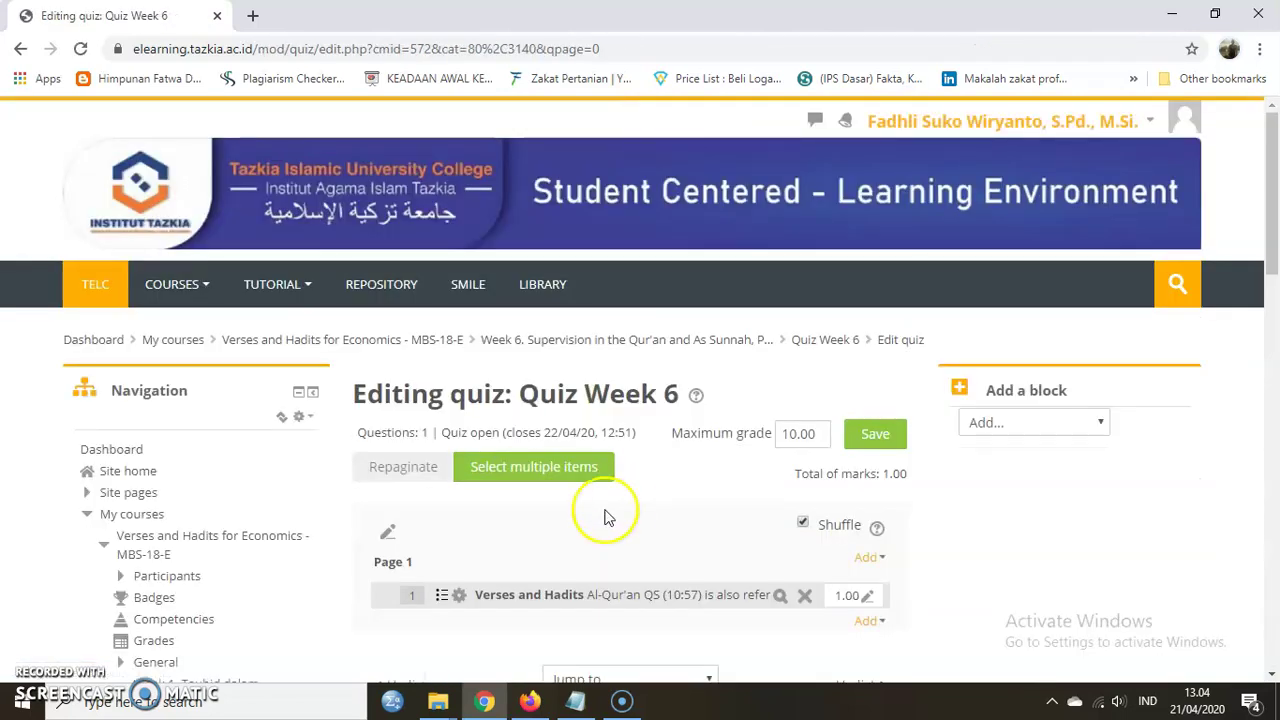
{"action": "scroll", "coordinate": [620, 505], "scroll_direction": "down", "scroll_amount": 2}
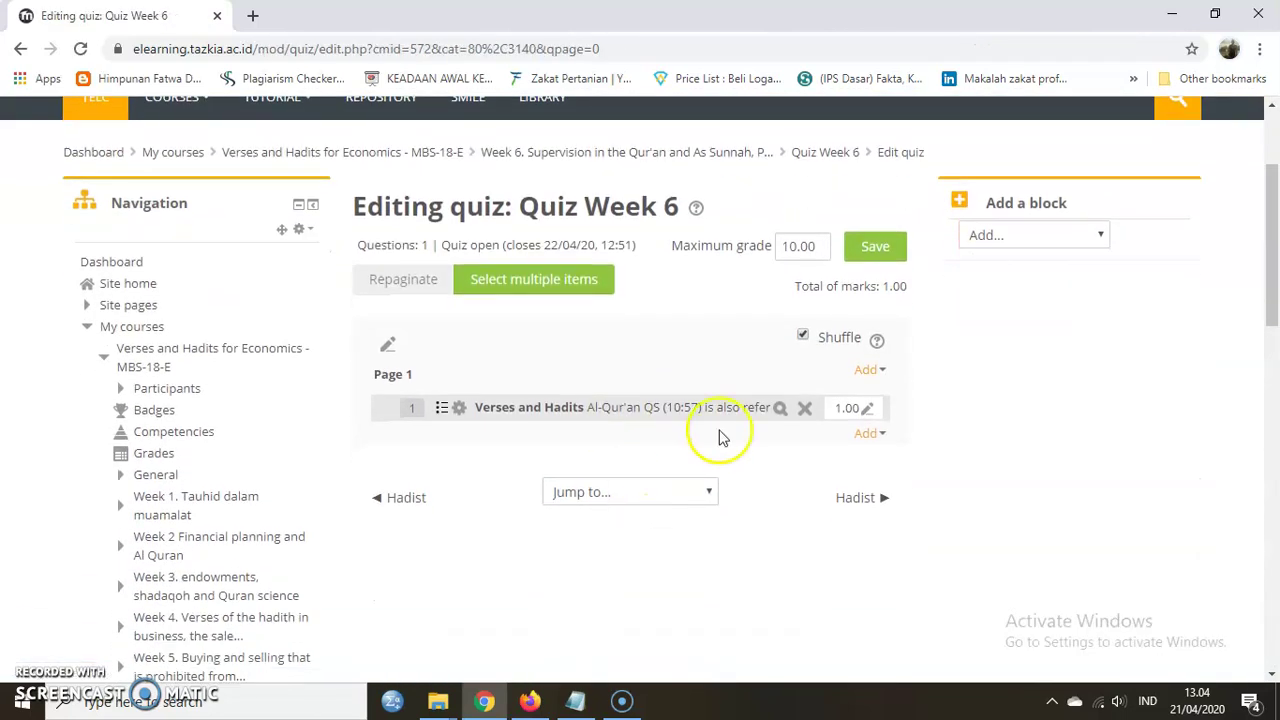